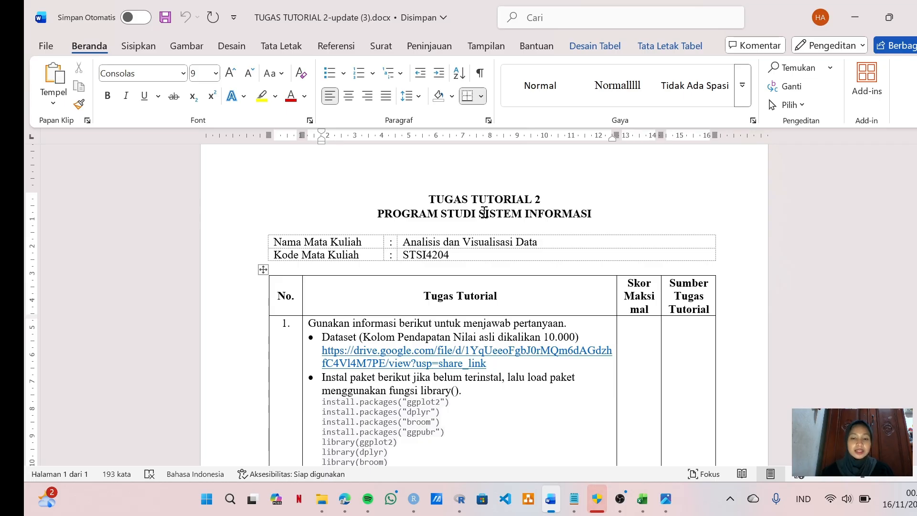
Step: Read the dataset and package instructions in the Word assignment, and view the start of the Notepad preparation notes
scroll(484, 213, "down", 3)
mouse_move(571, 513)
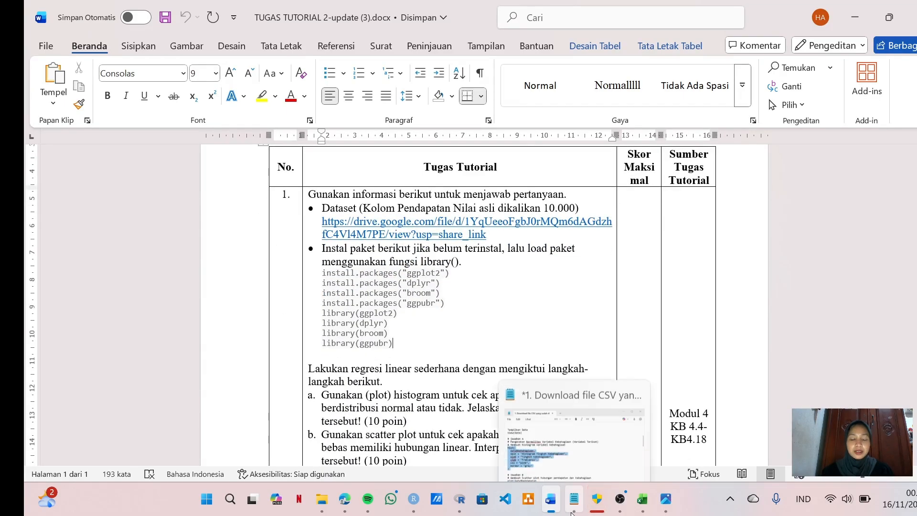
left_click(573, 506)
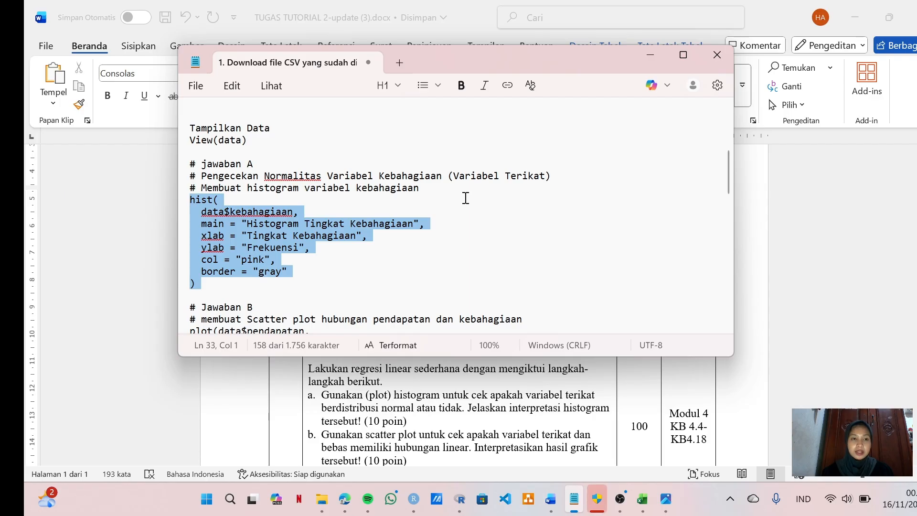
scroll(466, 197, "up", 6)
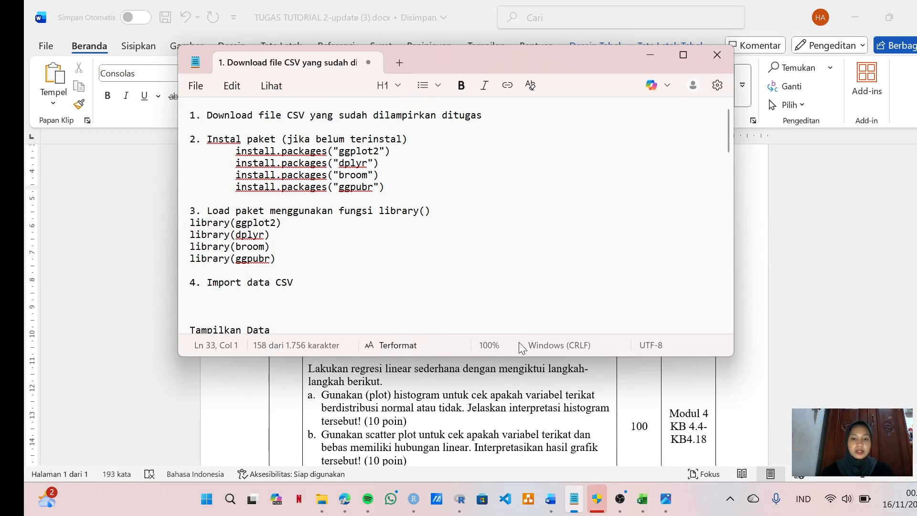
Step: Check the CSV dataset in the Dokumen folder in File Explorer, and read the Notepad notes on loading packages and importing data
mouse_move(551, 499)
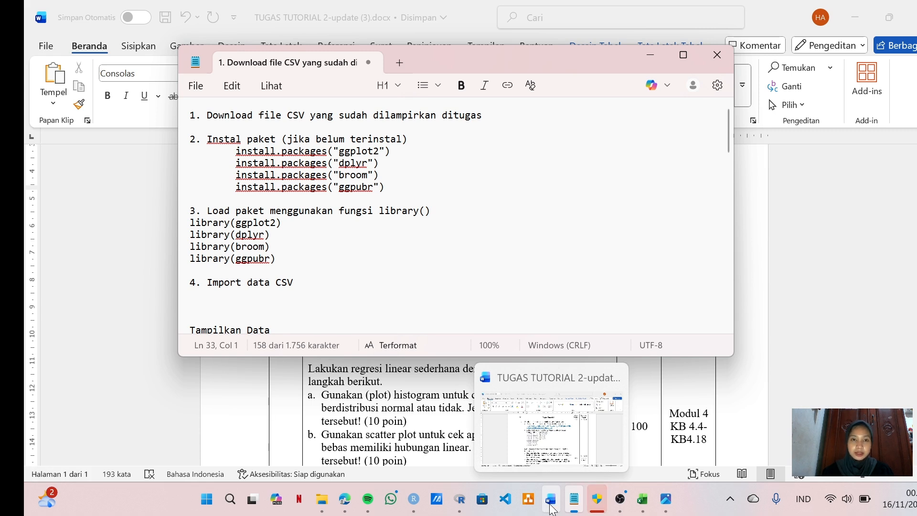
left_click(325, 505)
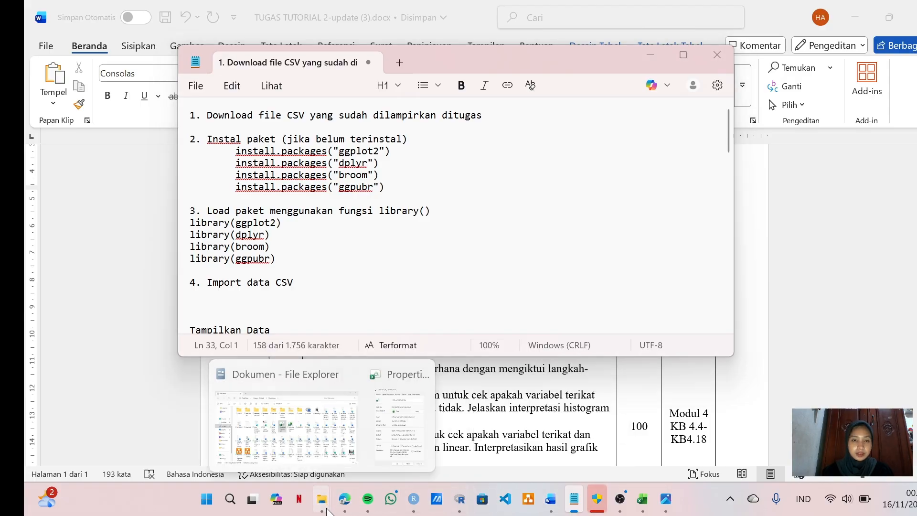
left_click(321, 457)
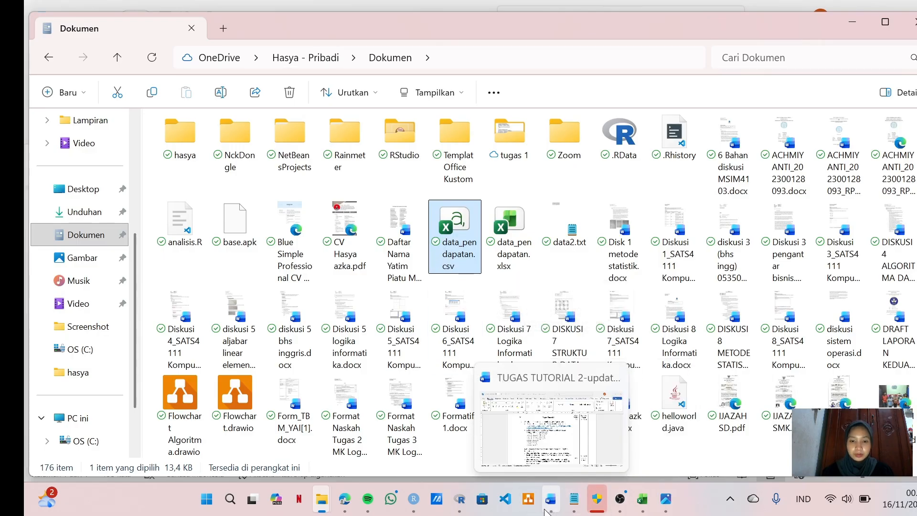
left_click(575, 511)
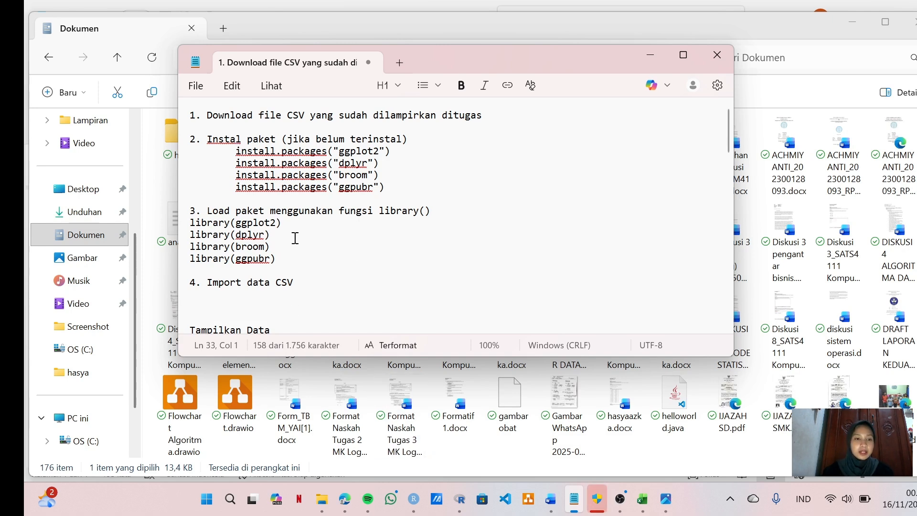
left_click(329, 285)
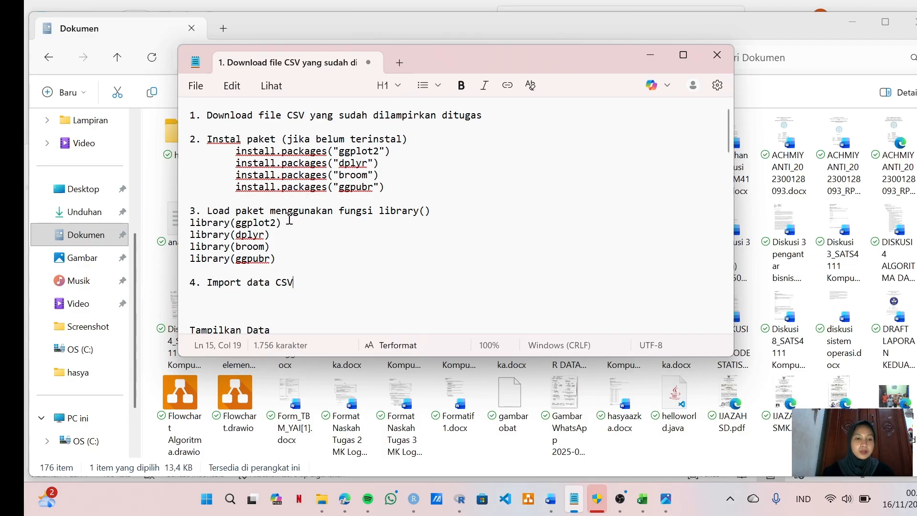
scroll(296, 222, "down", 2)
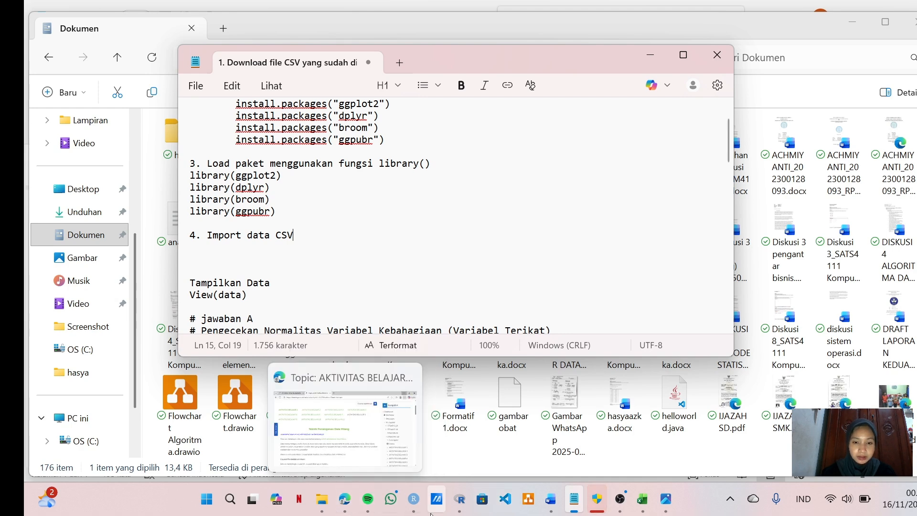
Step: Switch to RStudio and import data_pendapatan.csv from the Dokumen folder as a readr text dataset named data_pendapatan
left_click(414, 499)
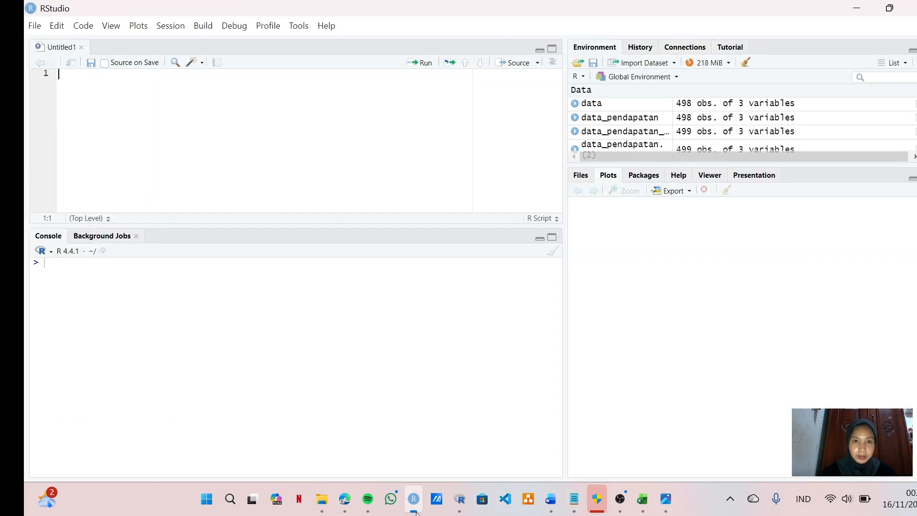
left_click(643, 63)
left_click(657, 96)
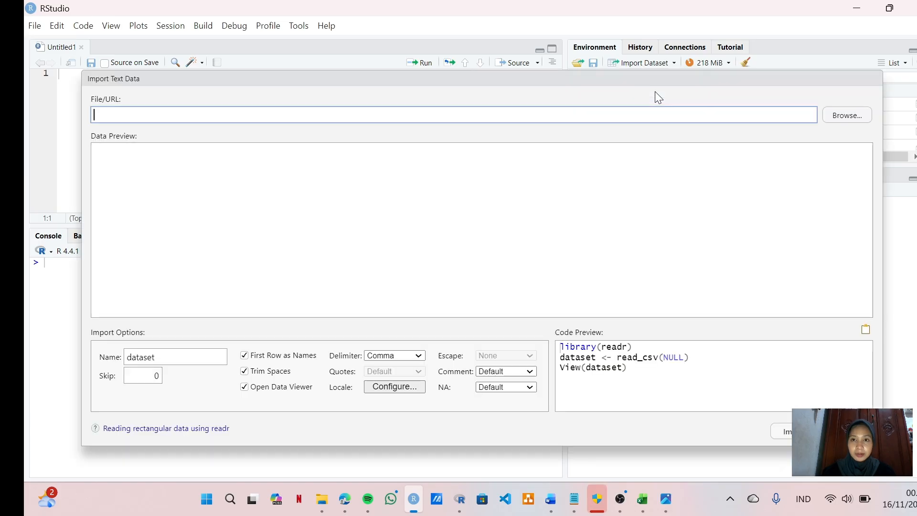
left_click(834, 115)
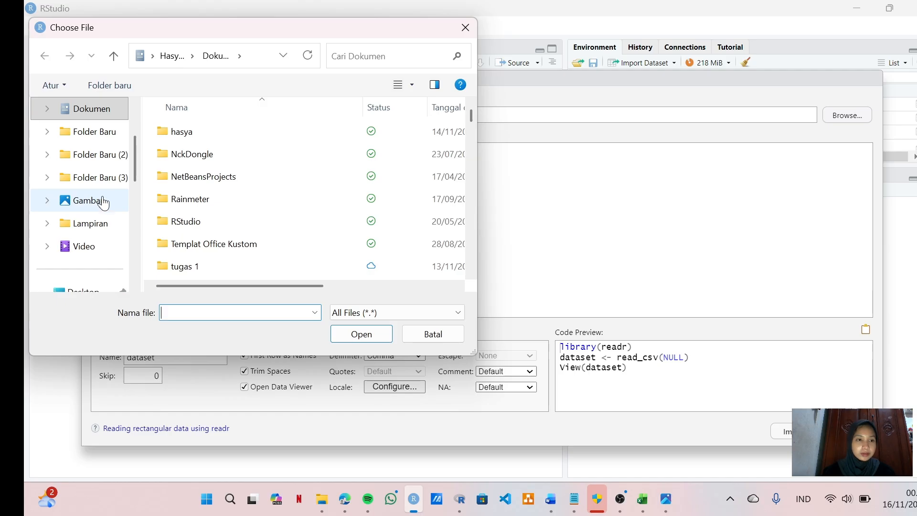
left_click(348, 56)
type("data")
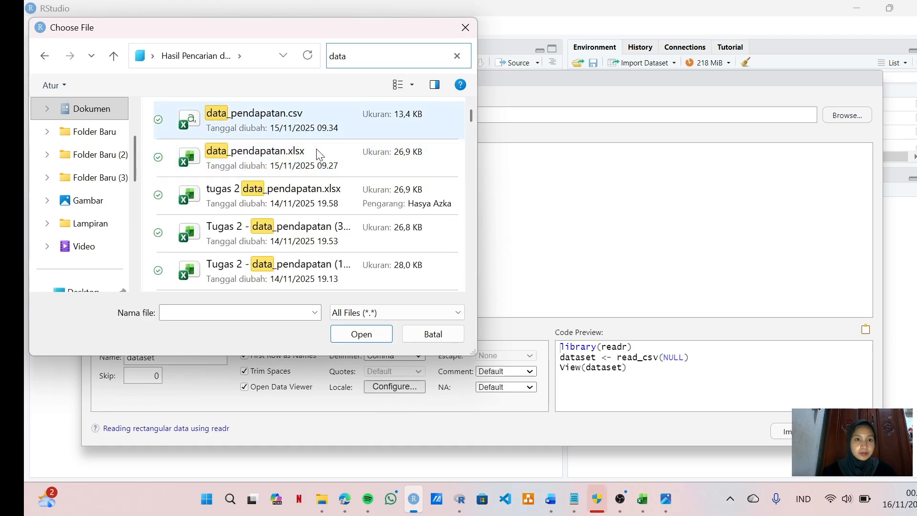
left_click(319, 127)
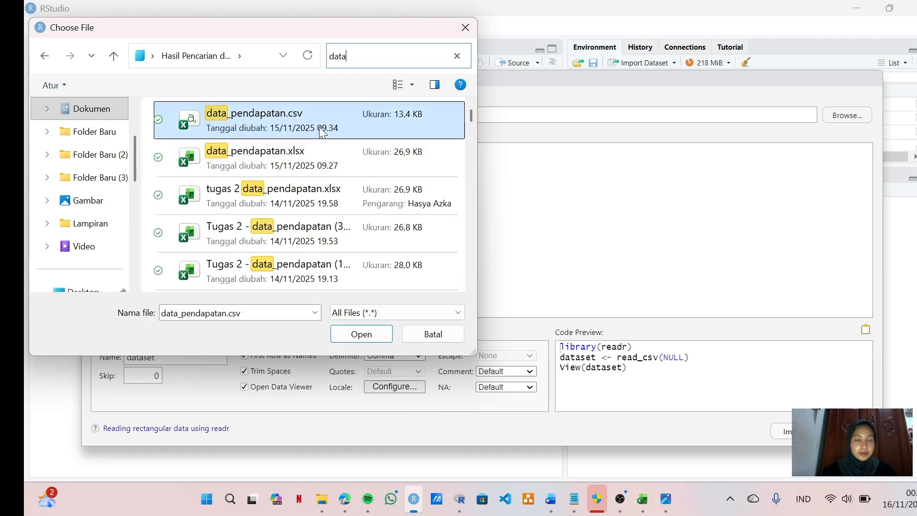
left_click(364, 338)
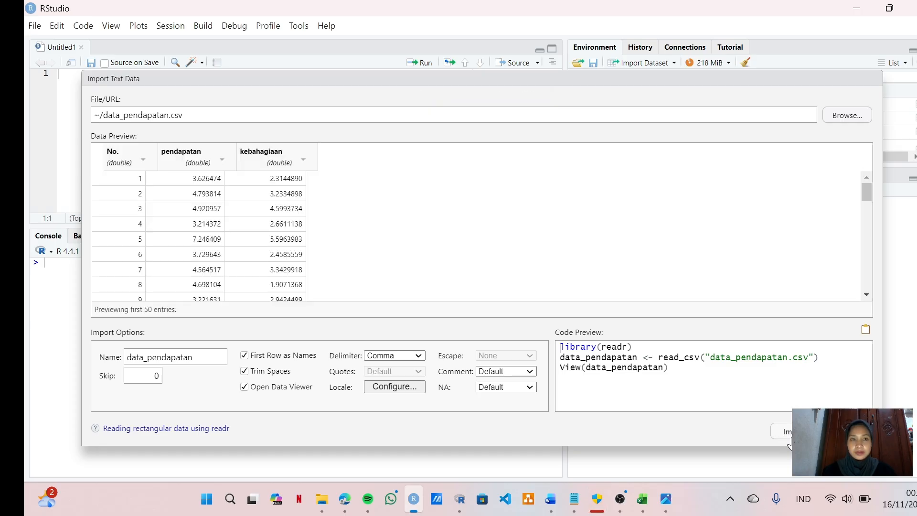
left_click(788, 441)
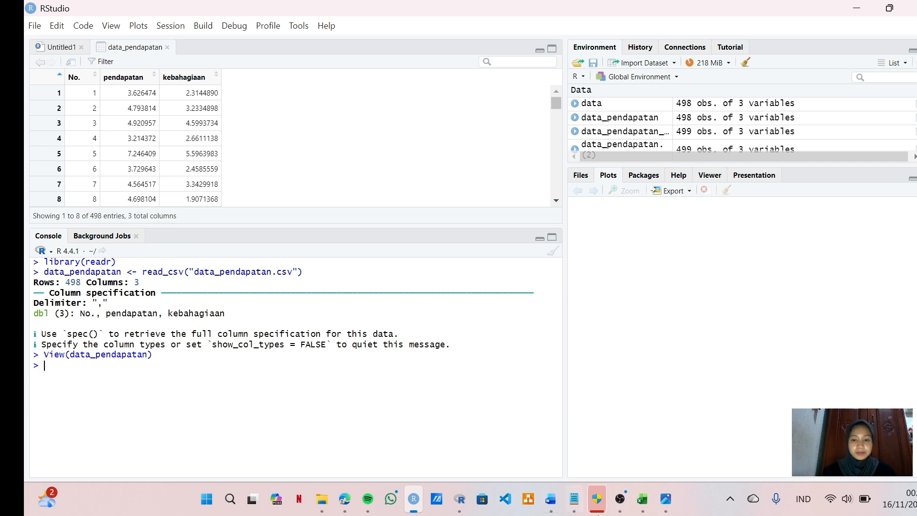
Step: Consult the Notepad notes for the instructions that follow the CSV import, and return to RStudio
left_click(575, 500)
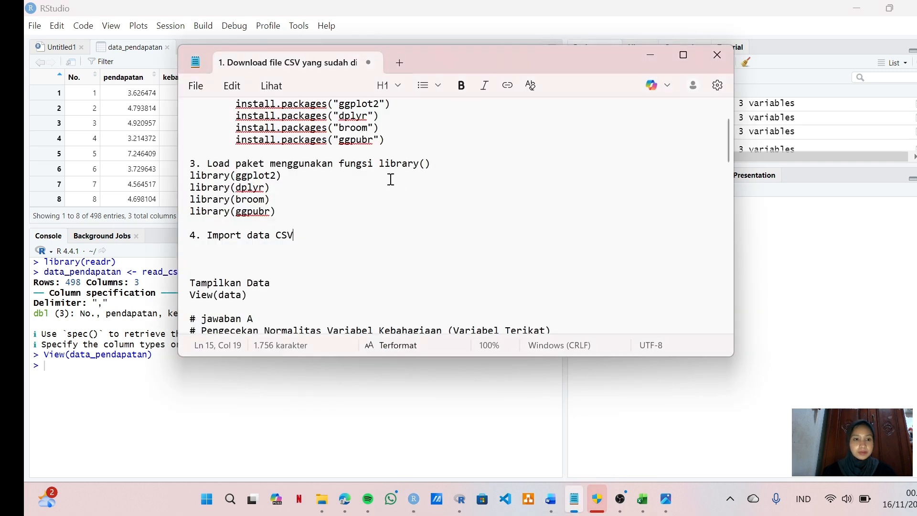
scroll(391, 180, "down", 2)
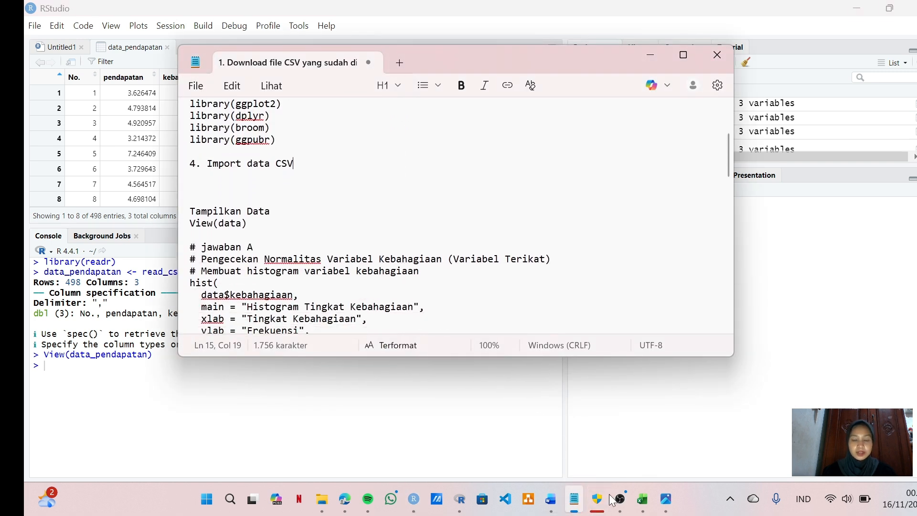
left_click(651, 55)
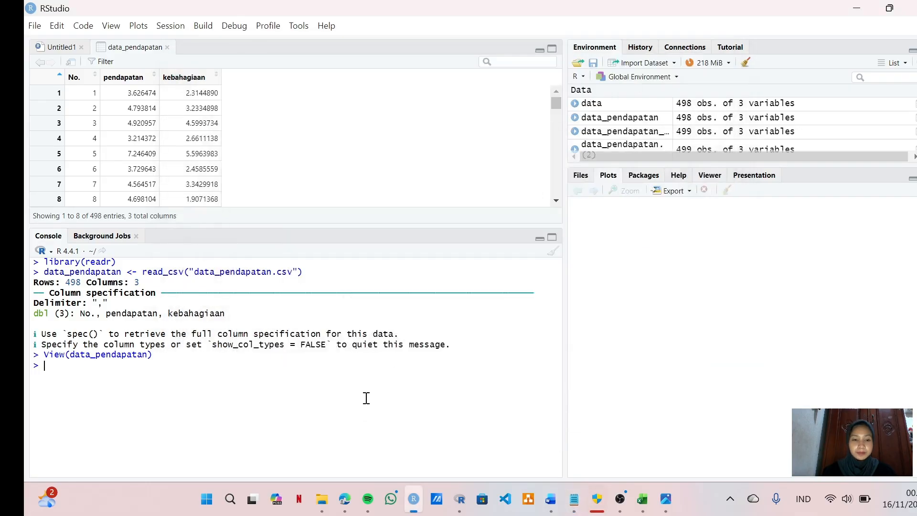
Step: Copy the folder location of data_pendapatan.csv from its file properties in File Explorer
mouse_move(320, 504)
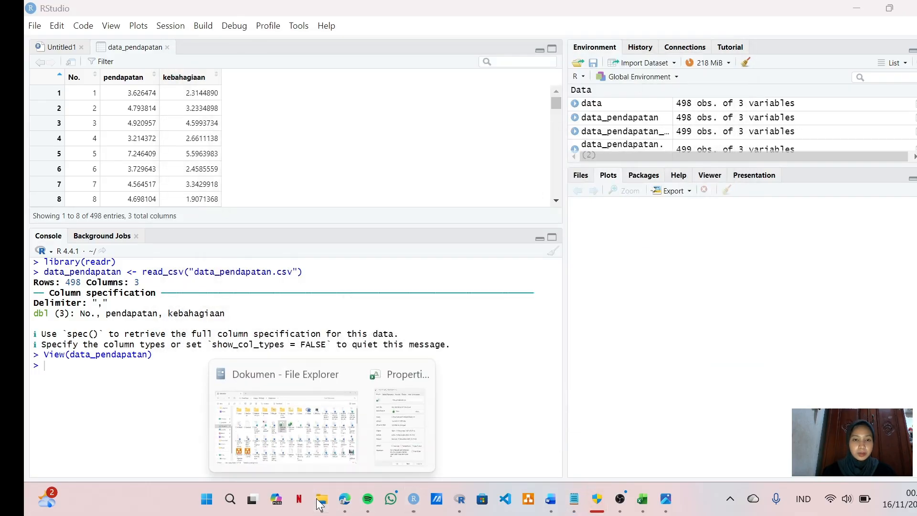
left_click(286, 424)
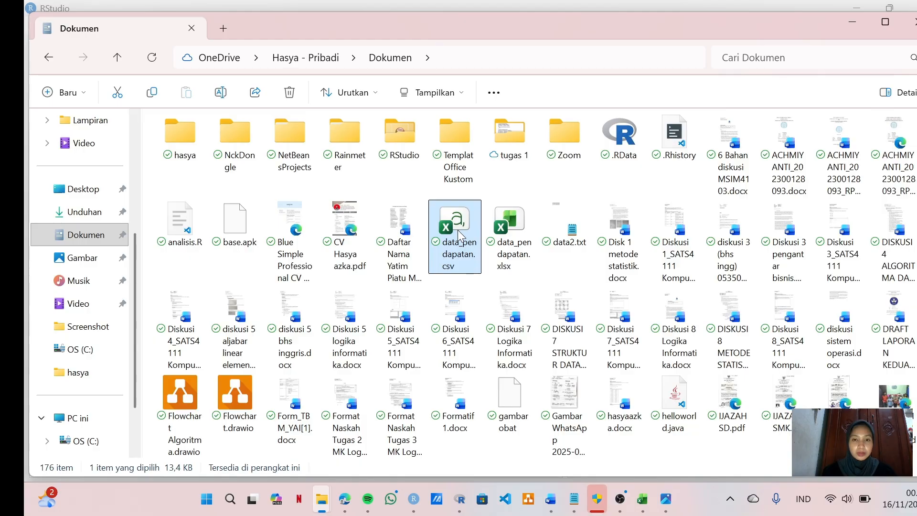
right_click(458, 236)
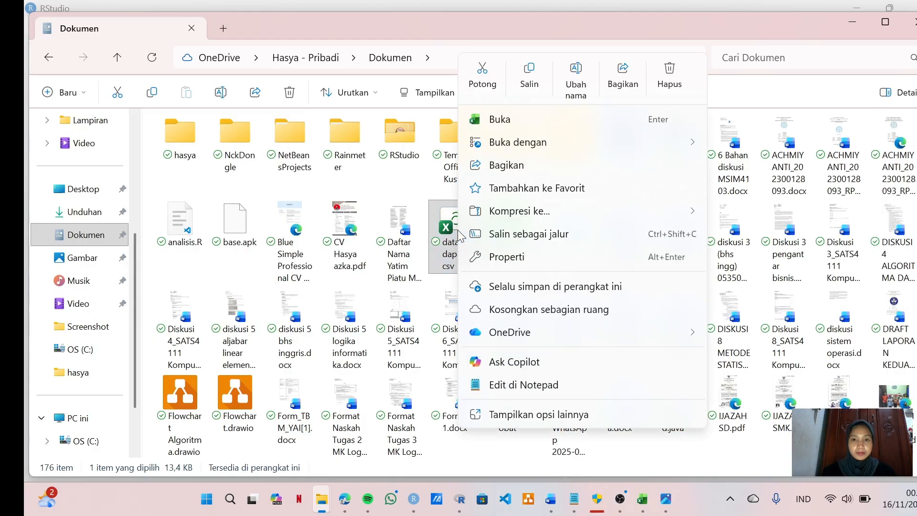
left_click(535, 261)
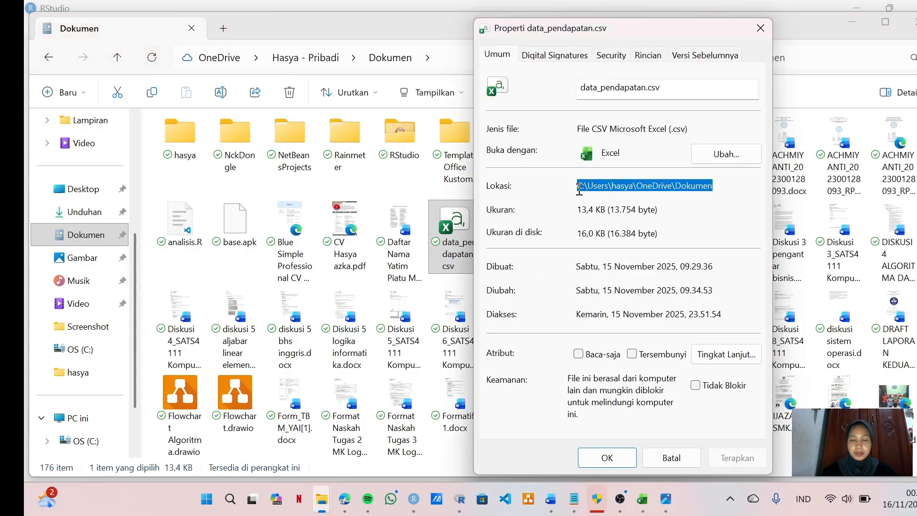
left_click_drag(579, 187, 732, 208)
key("ctrl+c")
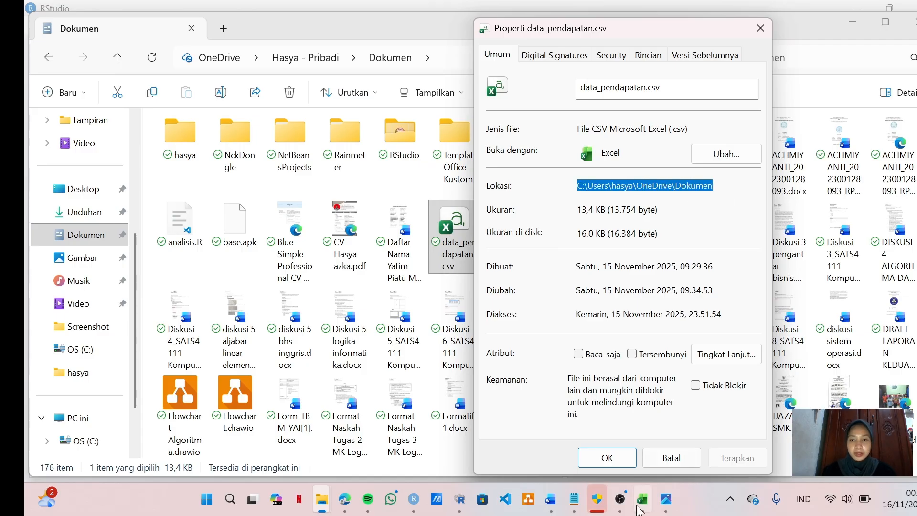
left_click(609, 460)
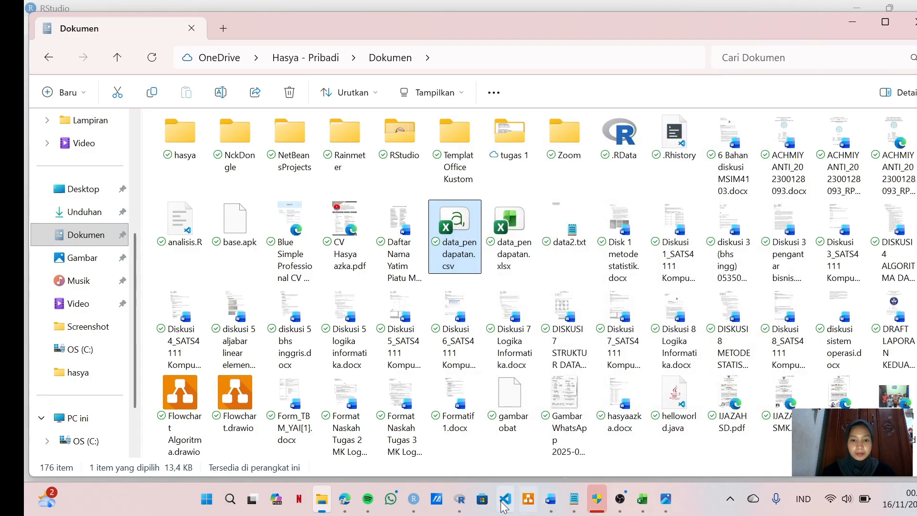
Step: In the RStudio console, enter data<-read.csv("") and paste the copied folder path between the quotation marks
left_click(414, 502)
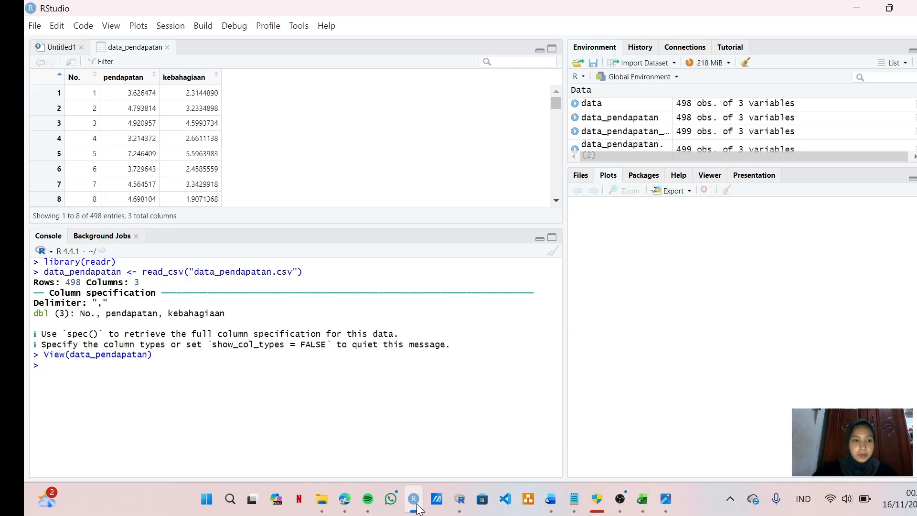
type("da")
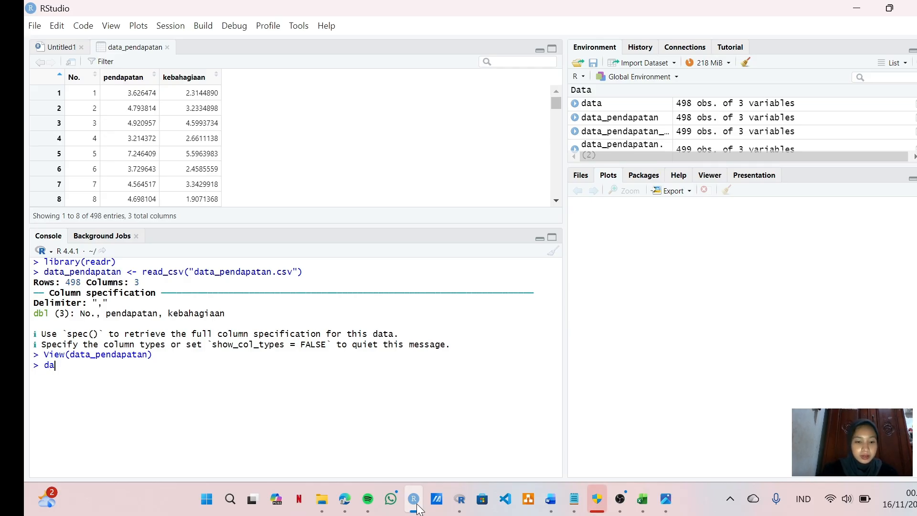
type("ta<")
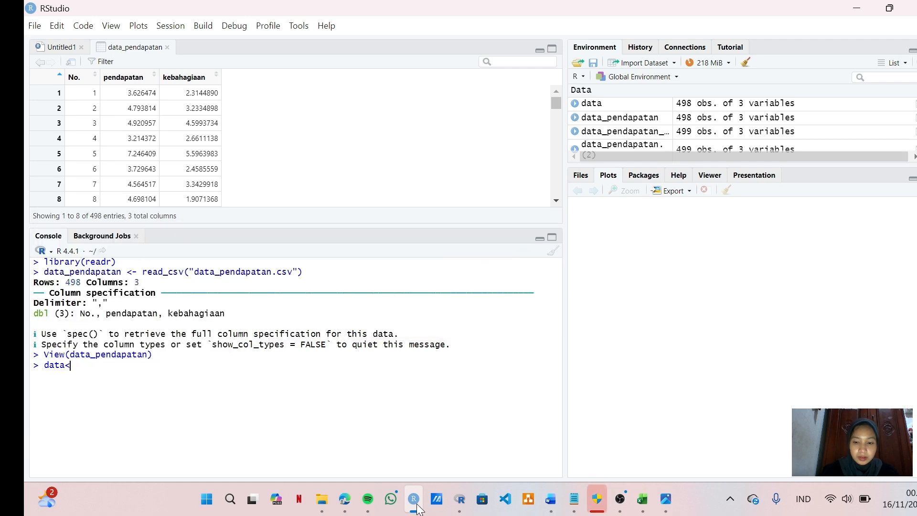
type("-read")
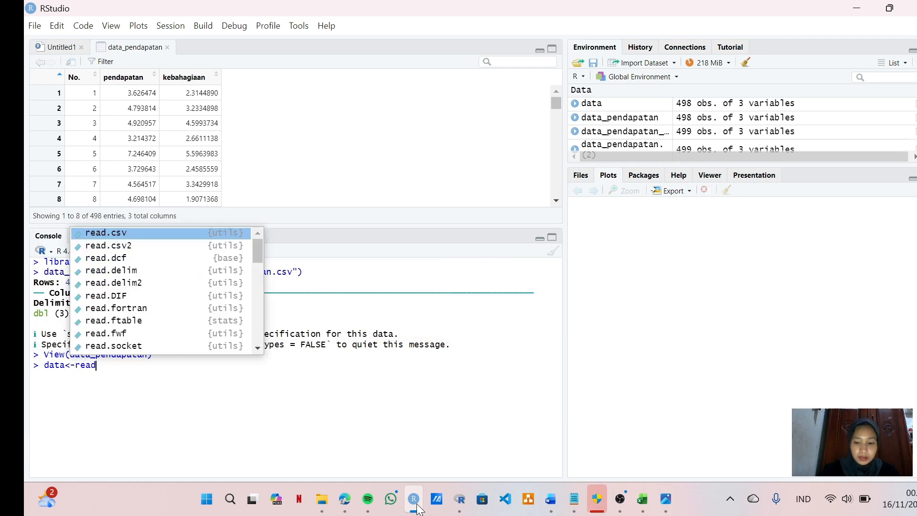
type(".csv")
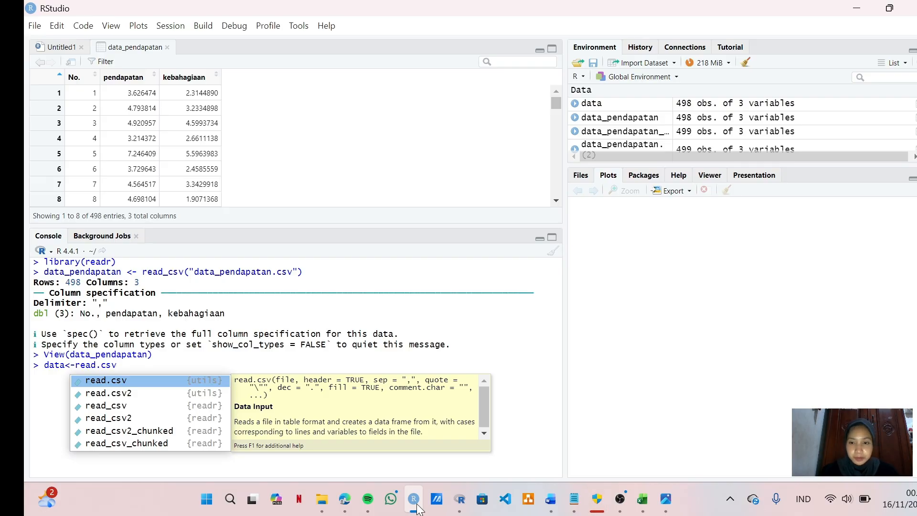
key("Return")
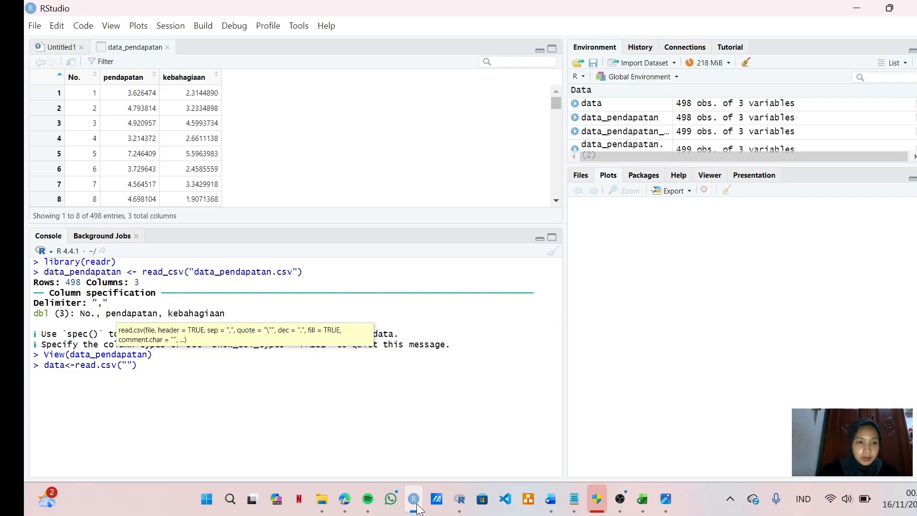
type("\"")
key("ctrl+v")
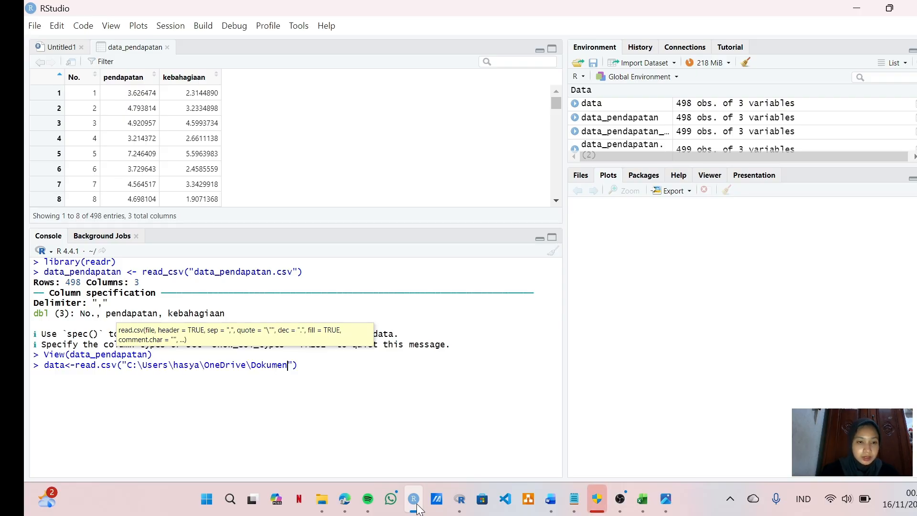
Step: Replace every backslash in the folder path of the read.csv command with a forward slash
left_click(142, 369)
key("BackSpace")
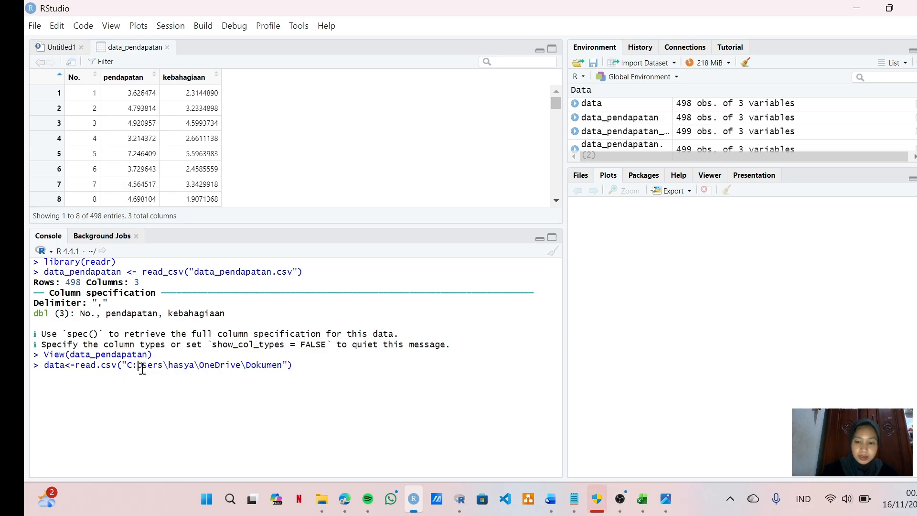
type("/")
key("Right")
key("Right")
key("Right")
key("Right")
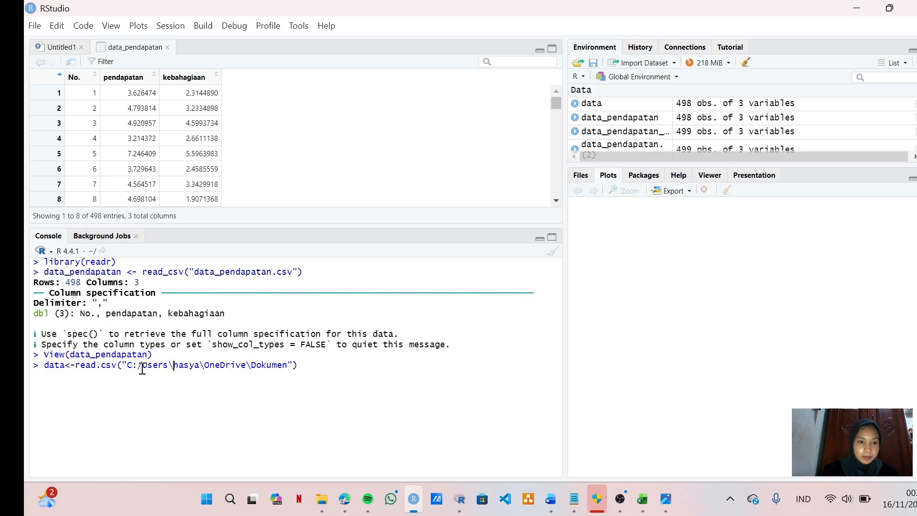
key("Delete")
type("/")
key("Right")
key("Right")
key("Right")
key("Right")
key("BackSpace")
type("/")
key("Right")
key("Right")
key("Right")
key("Right")
key("Right")
key("Right")
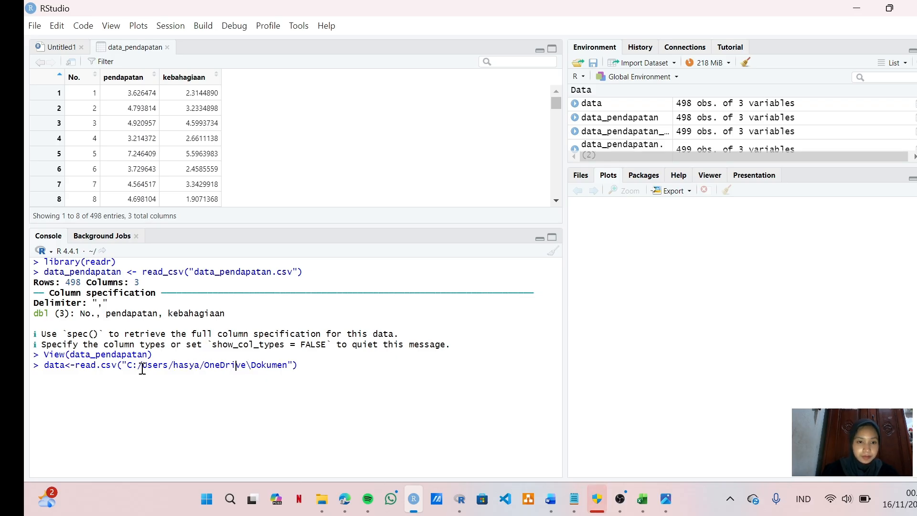
key("Right")
key("Right")
key("BackSpace")
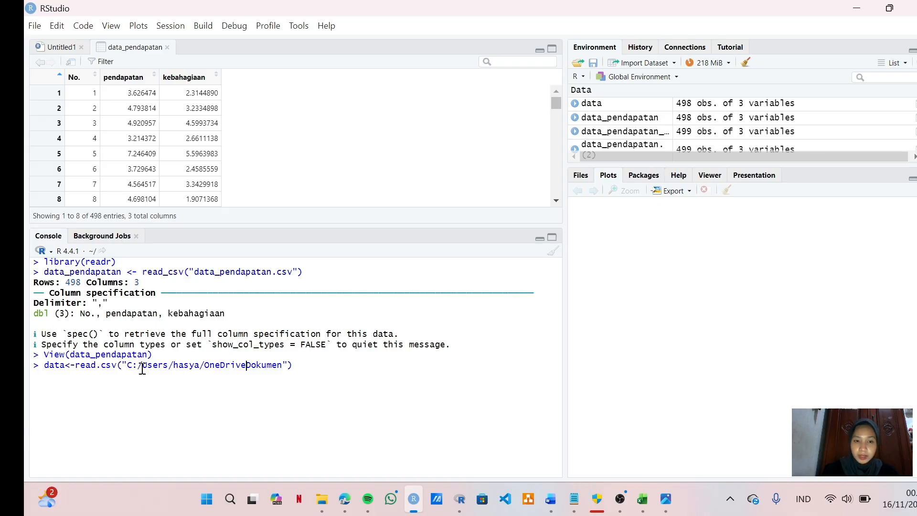
type("/")
key("Right")
key("Right")
key("Right")
key("Right")
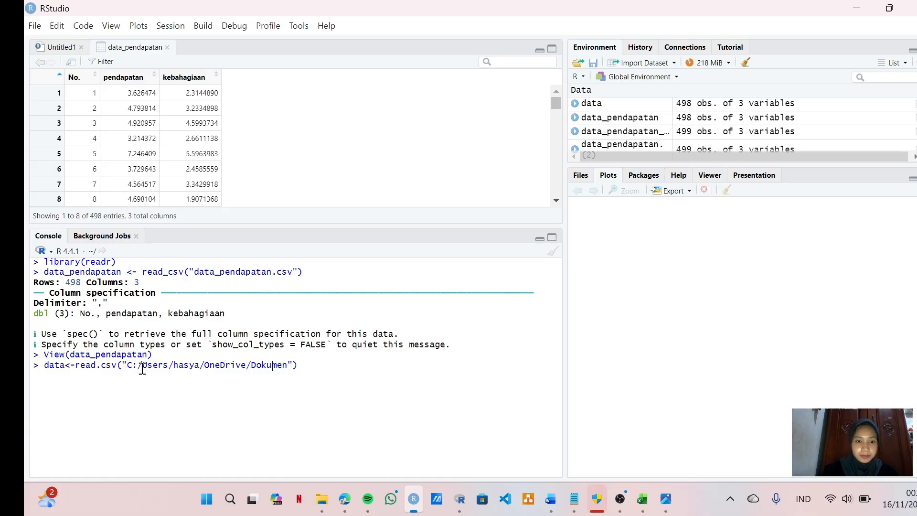
key("Right")
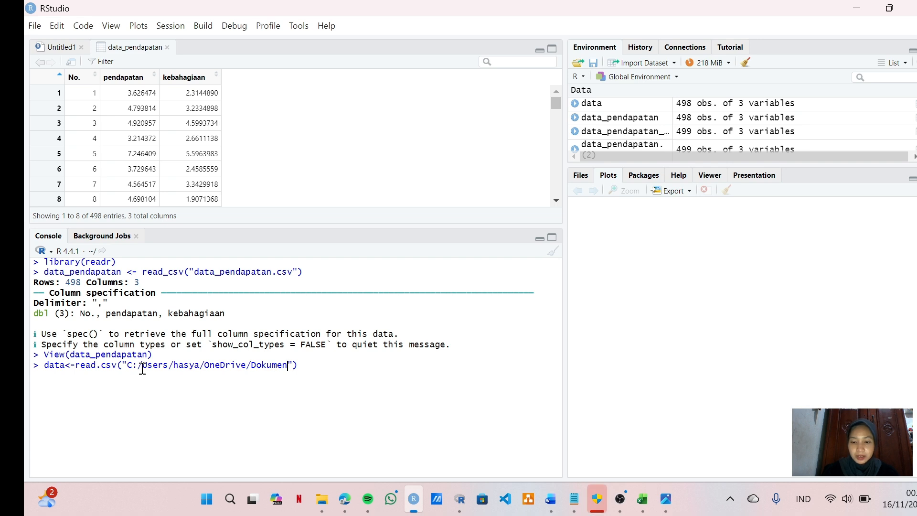
Step: Append /data_pendapatan.csv to the folder path inside the read.csv quotation marks
type("?")
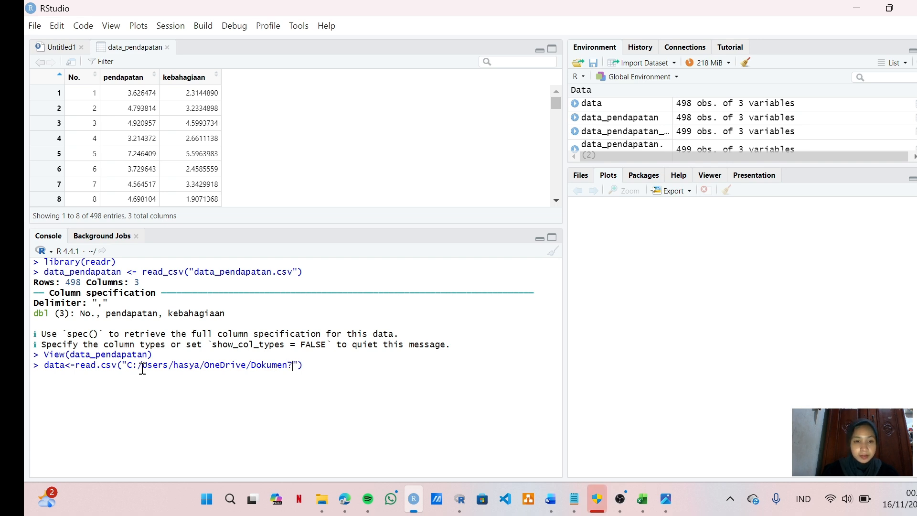
key("BackSpace")
type("/")
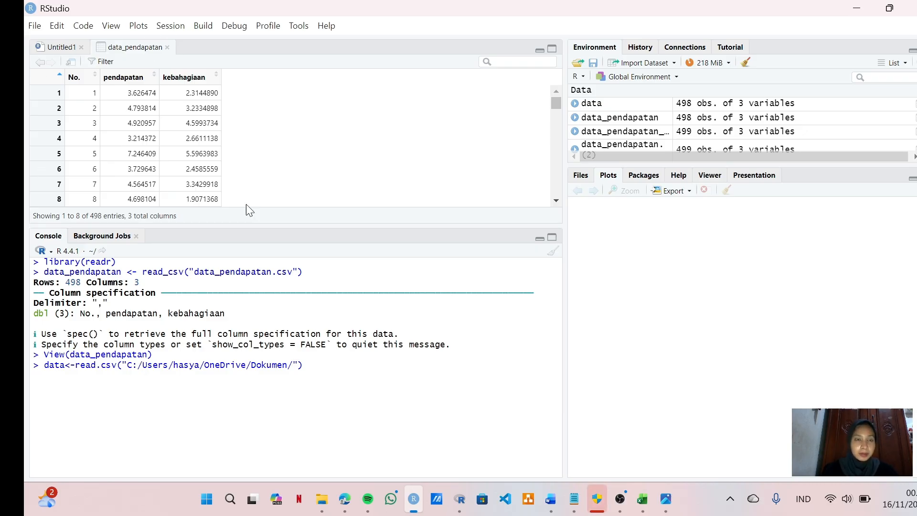
type("data_")
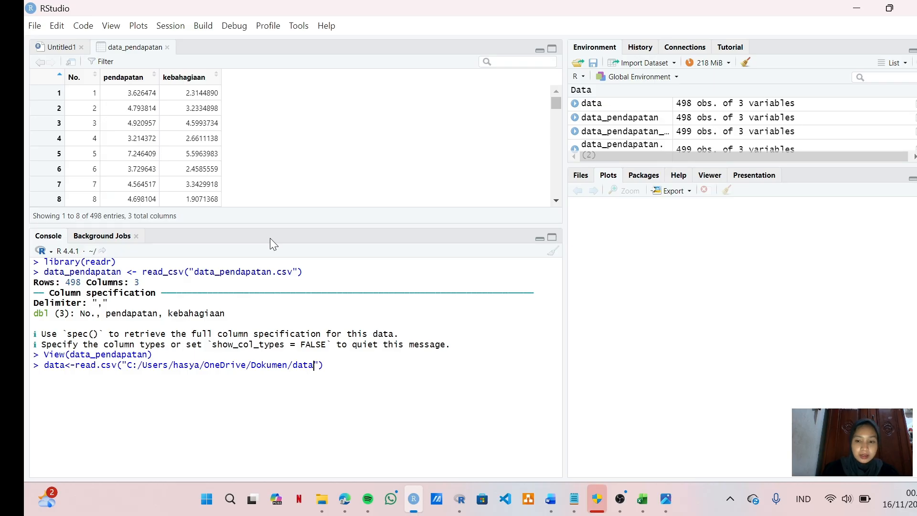
type("pendapatan")
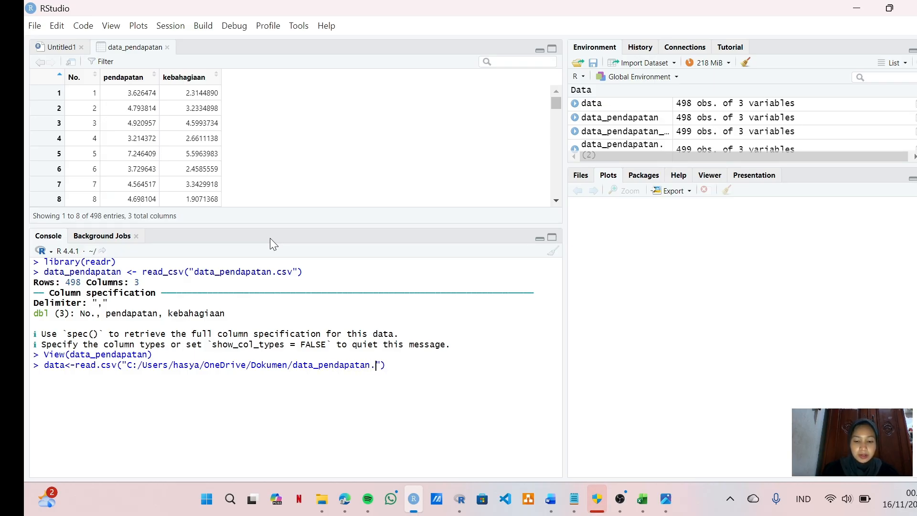
type(".csv")
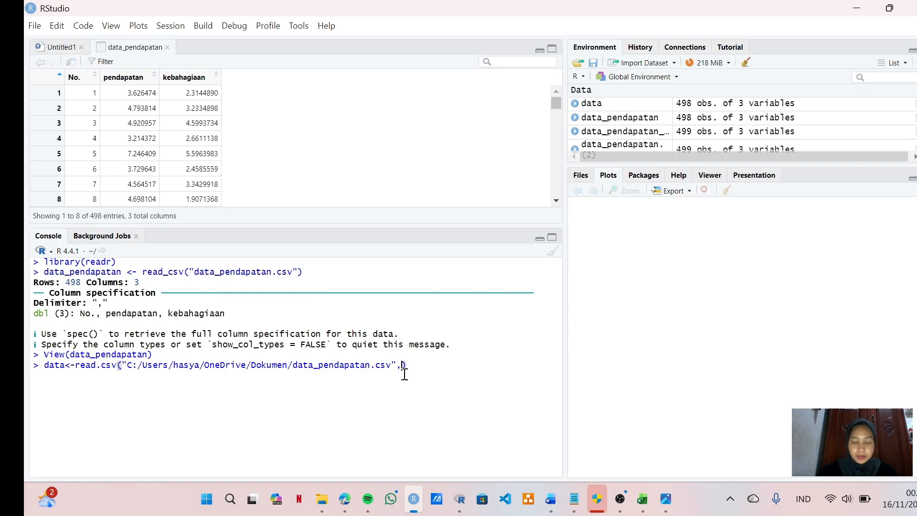
Step: Add the argument header = TRUE to the read.csv command and run it
type(", header")
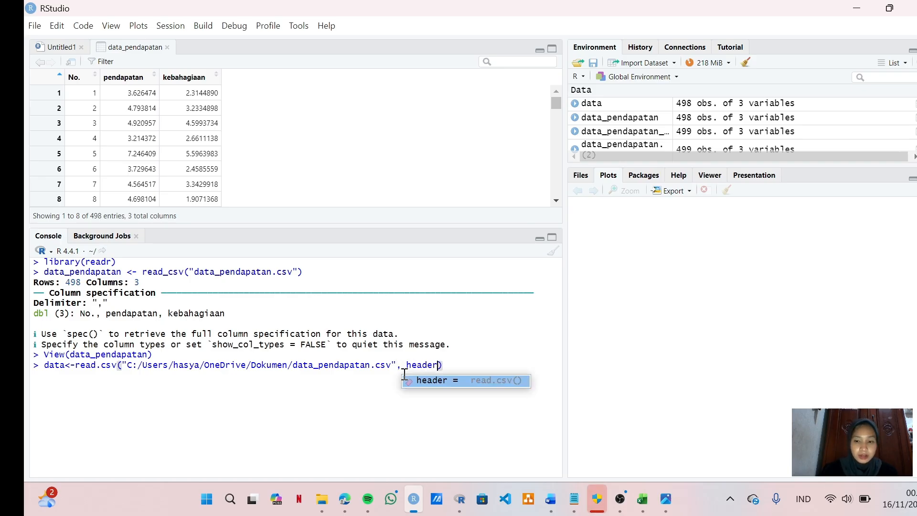
type(" = TR")
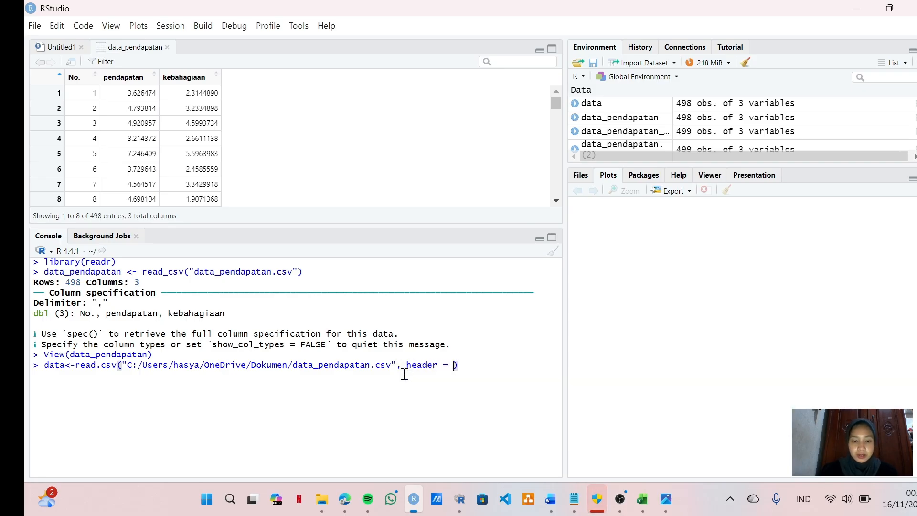
type("UE")
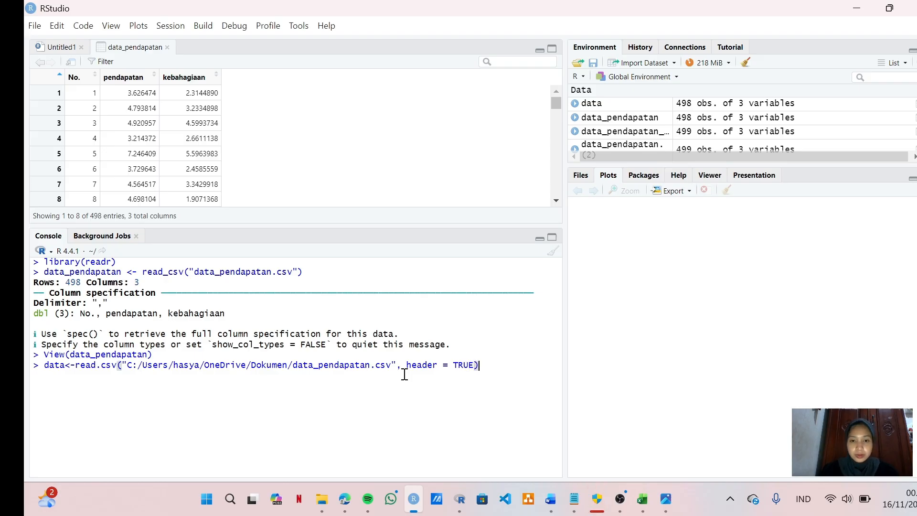
key("Return")
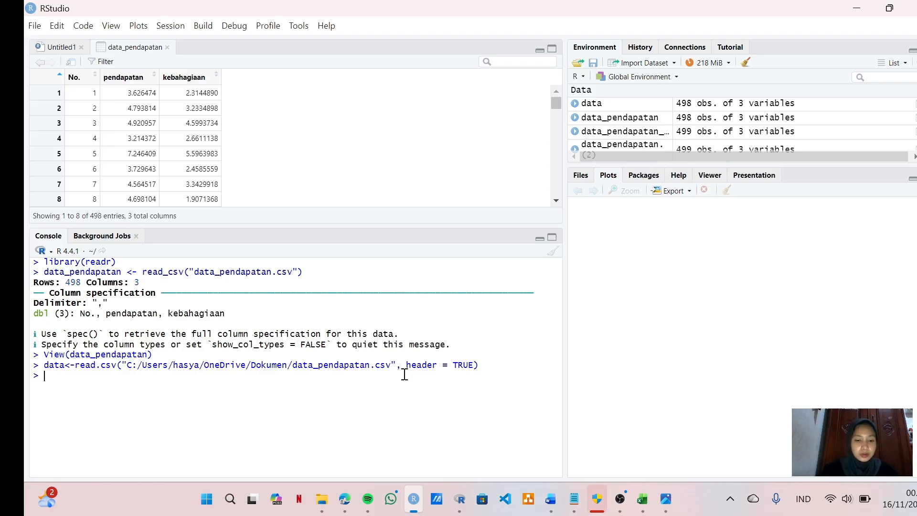
Step: Run View(data) in the console to display the loaded data set
type("View")
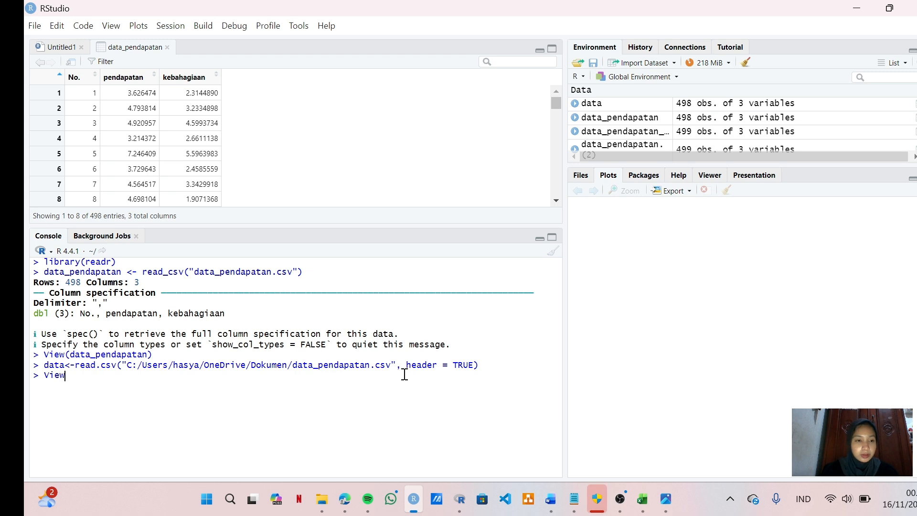
type("(data")
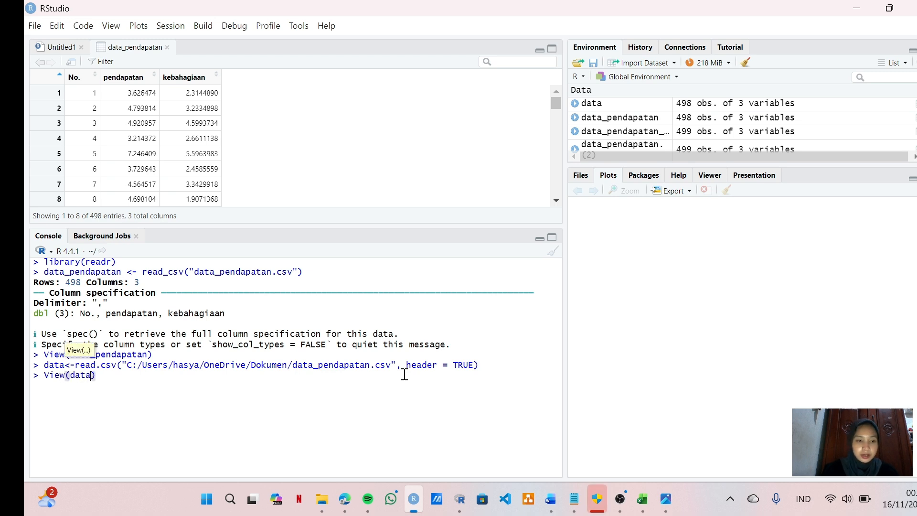
key("Return")
key("Return")
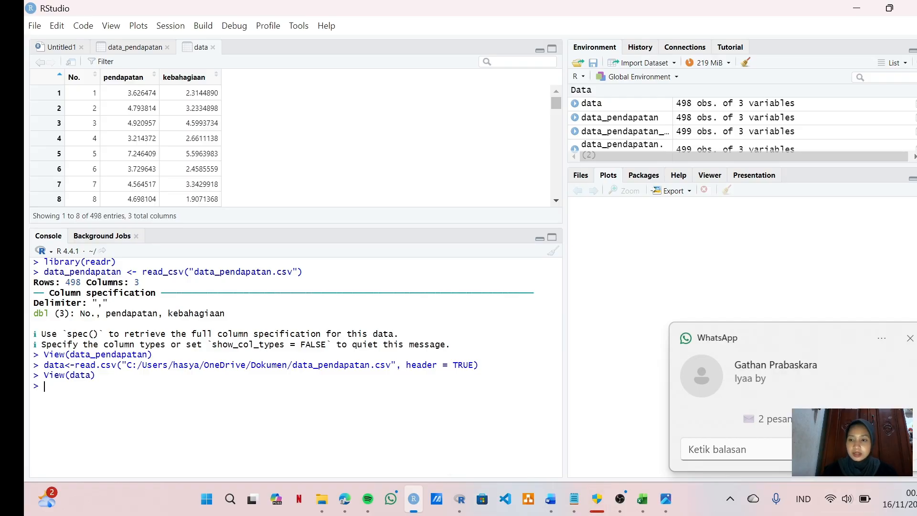
Step: Dismiss the WhatsApp notification, then consult task a in the Word assignment and the matching histogram code in the Notepad notes
left_click(910, 339)
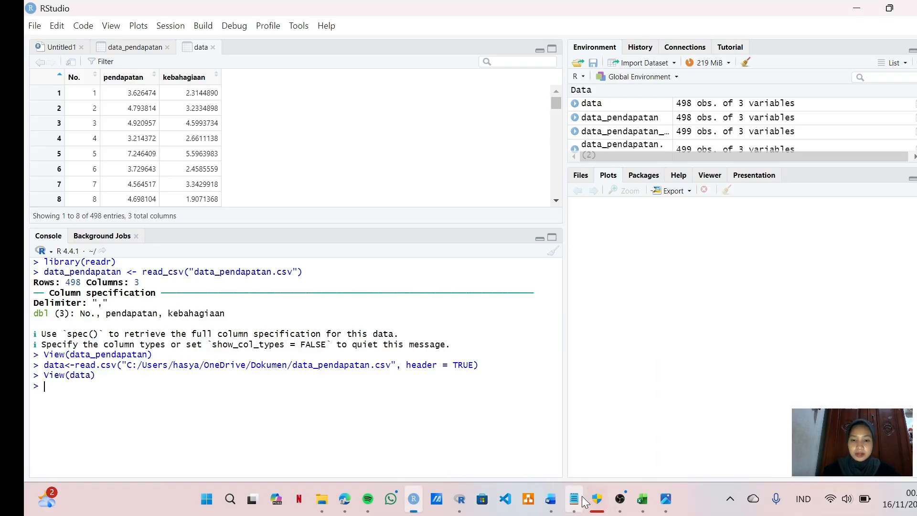
left_click(549, 502)
scroll(437, 283, "down", 2)
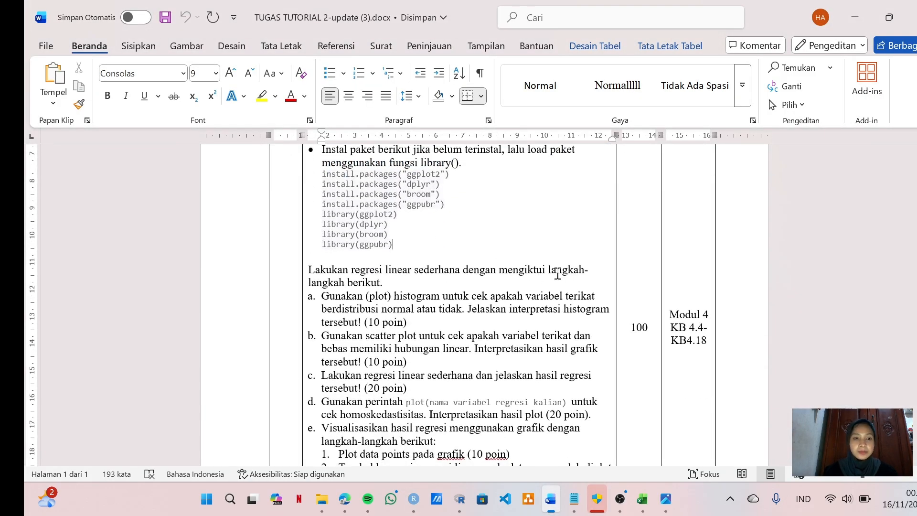
left_click_drag(558, 274, 334, 306)
left_click(333, 304)
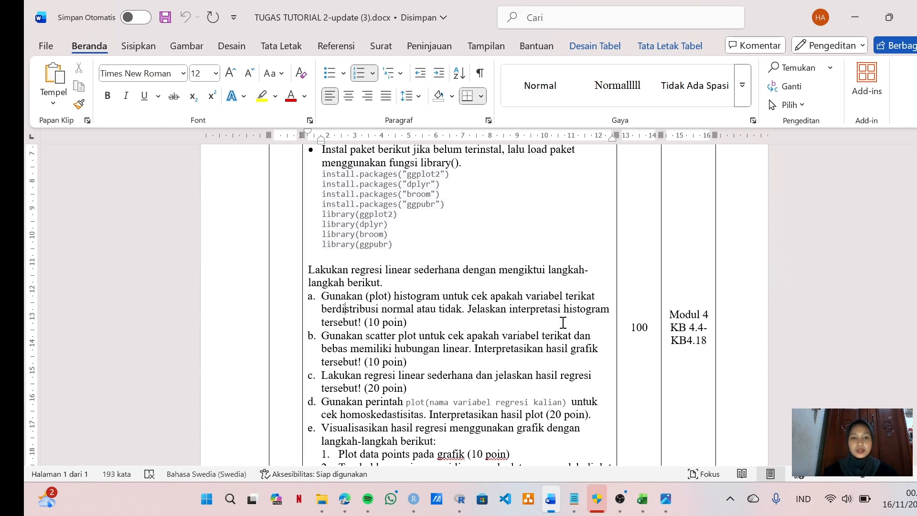
left_click(574, 499)
scroll(397, 280, "down", 2)
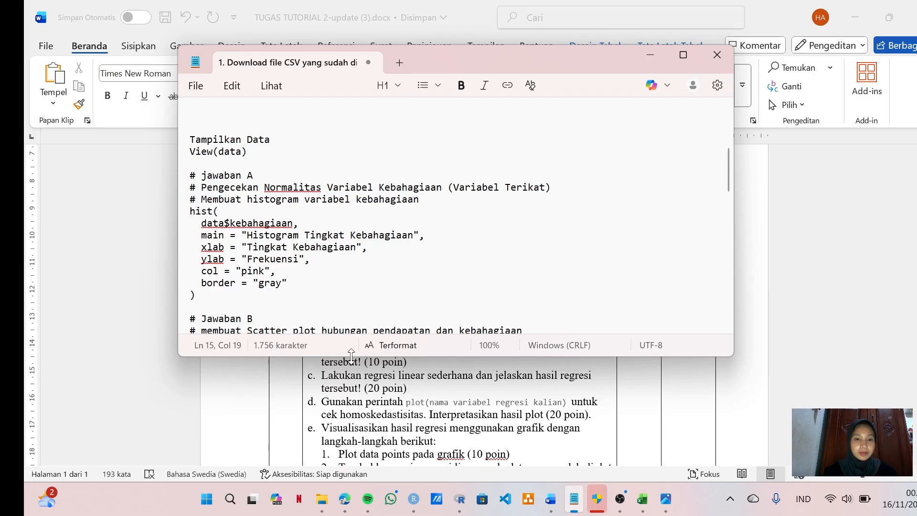
Step: Switch to RStudio and enter the comment # Jawaban A in the console, followed by an empty line
left_click(415, 502)
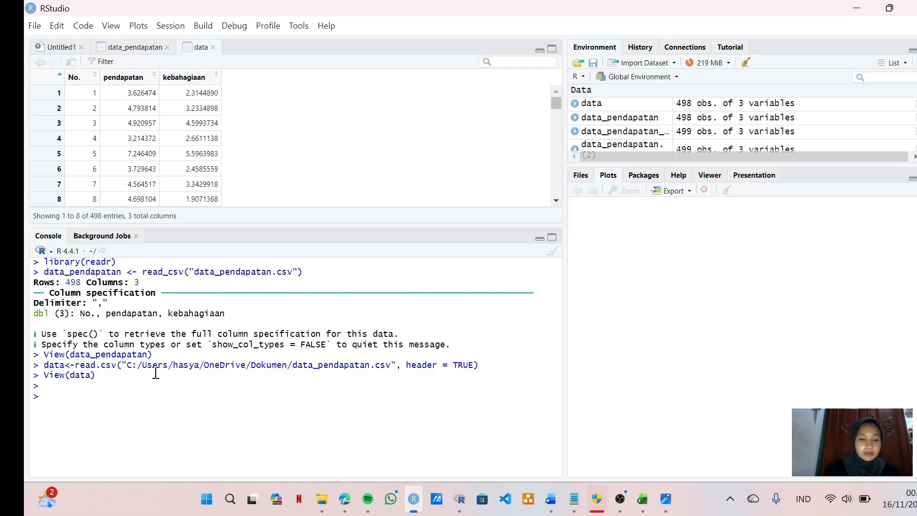
type("# JAwa")
key("BackSpace")
key("BackSpace")
key("BackSpace")
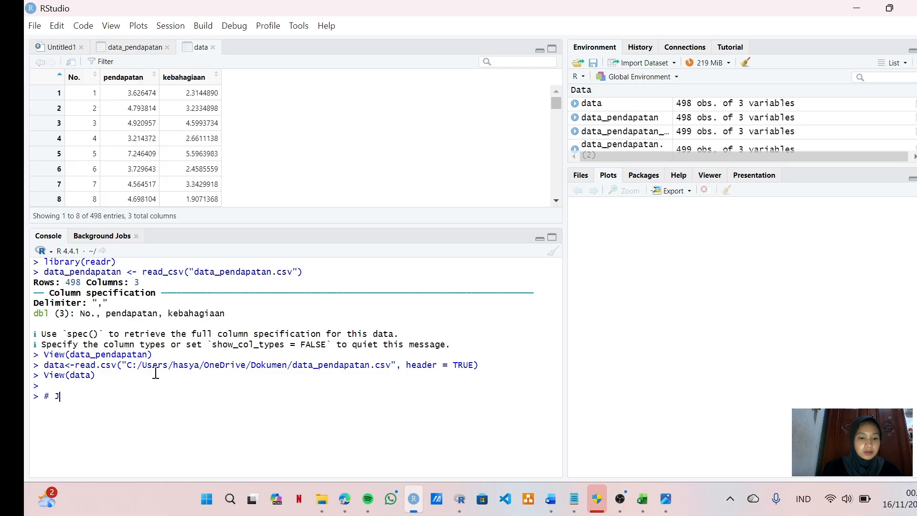
type("awaban A")
key("Return")
key("Return")
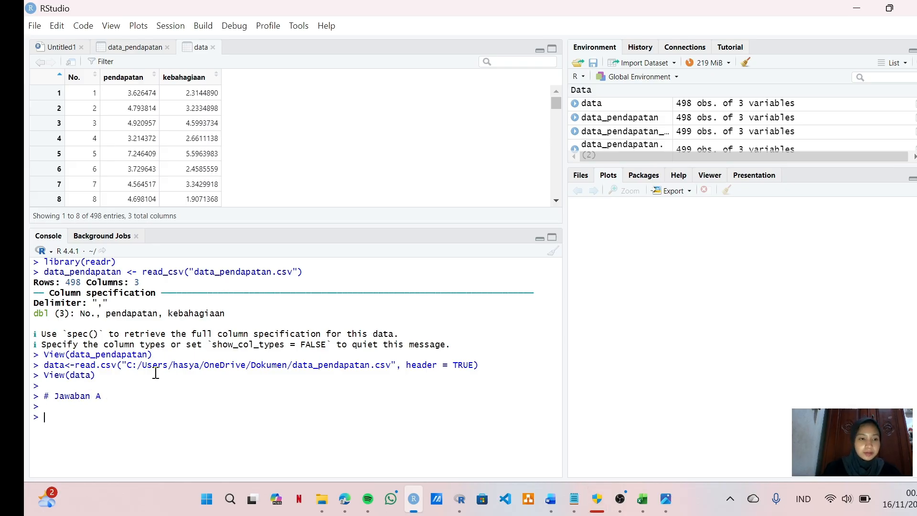
Step: Copy the hist() code for data$kebahagiaan from the Notepad notes and run it in the RStudio console to plot the pink histogram
left_click(574, 499)
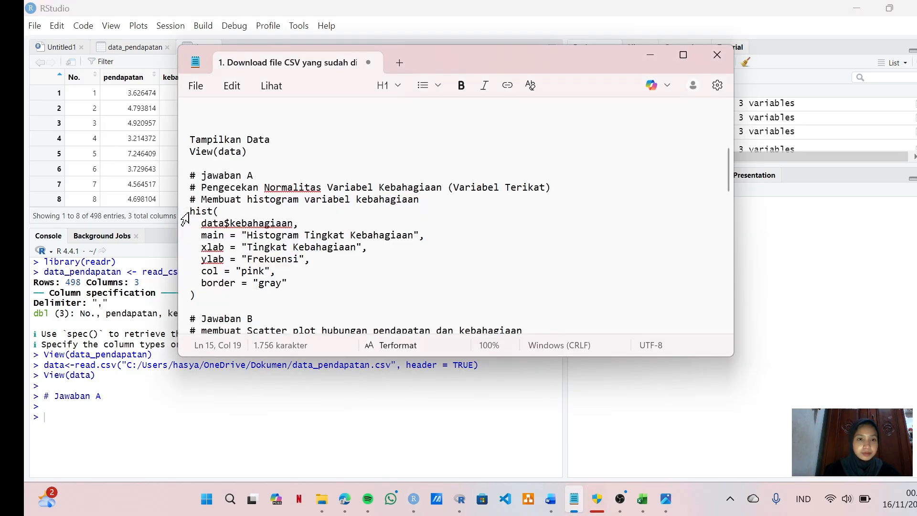
left_click_drag(191, 215, 251, 302)
key("ctrl+c")
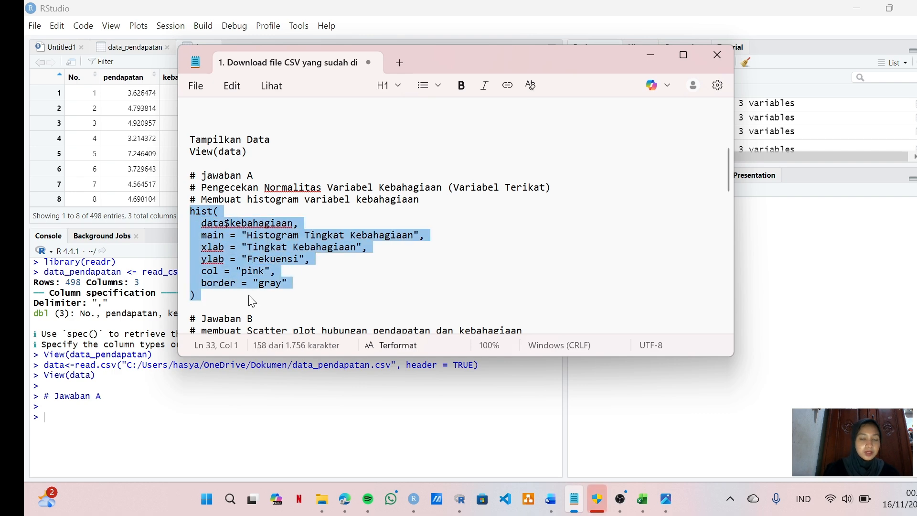
left_click(651, 55)
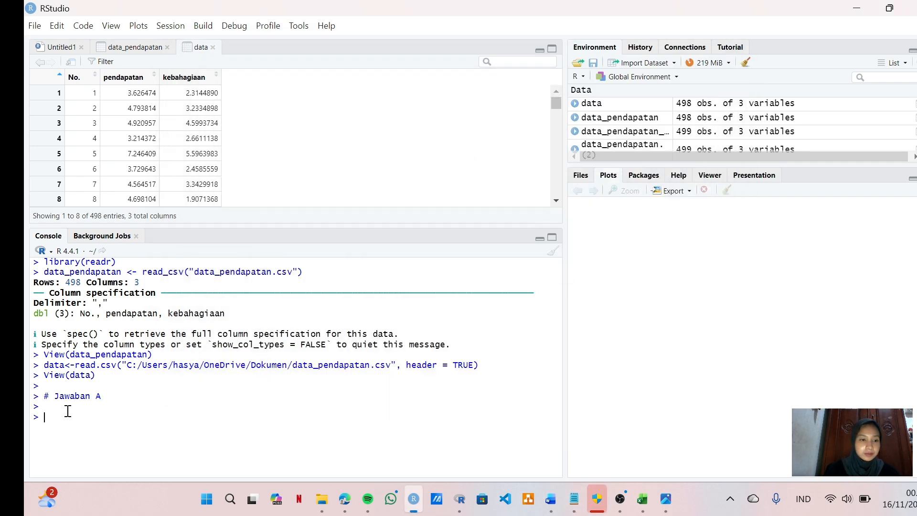
key("ctrl+v")
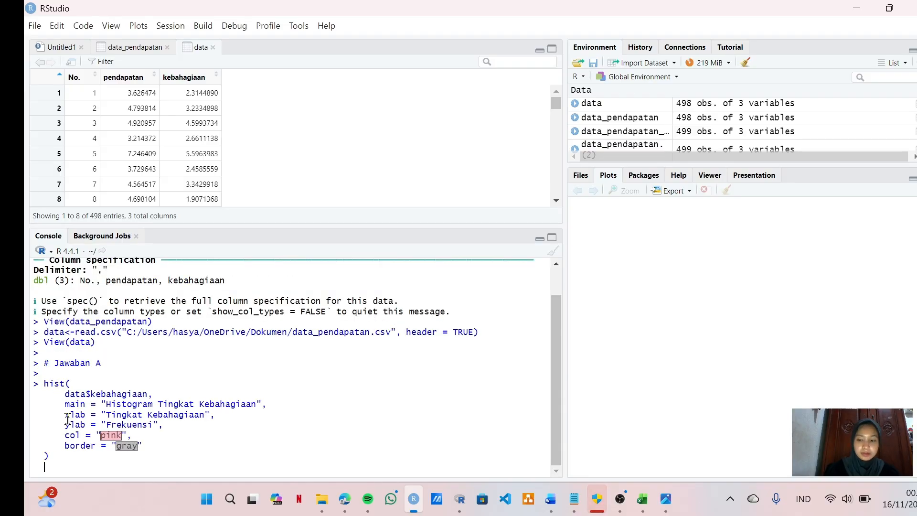
key("Return")
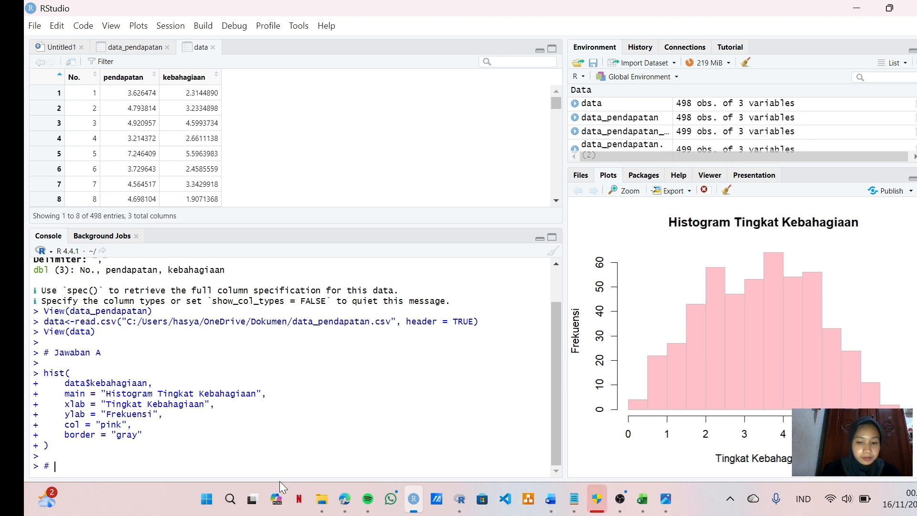
Step: Enter the comment # Jawaban B in the console, followed by an empty line
type("Jawaban")
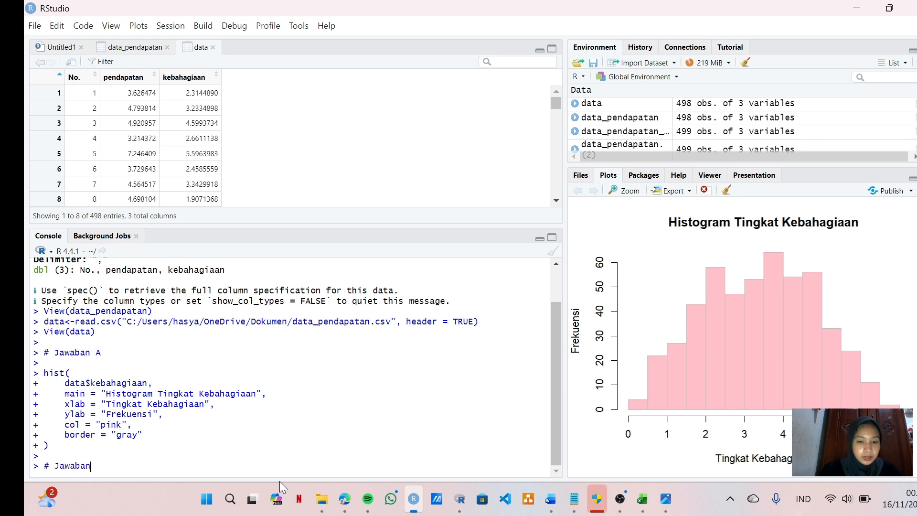
type(" B")
key("Return")
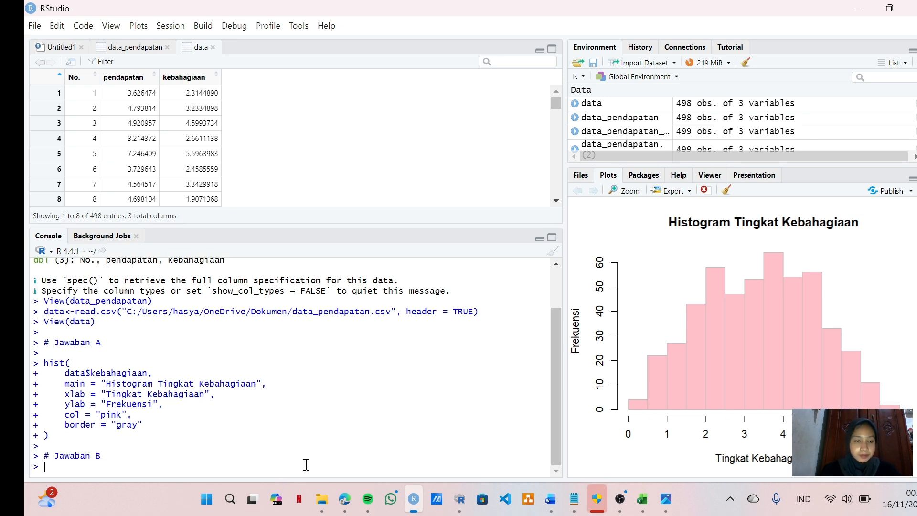
key("Return")
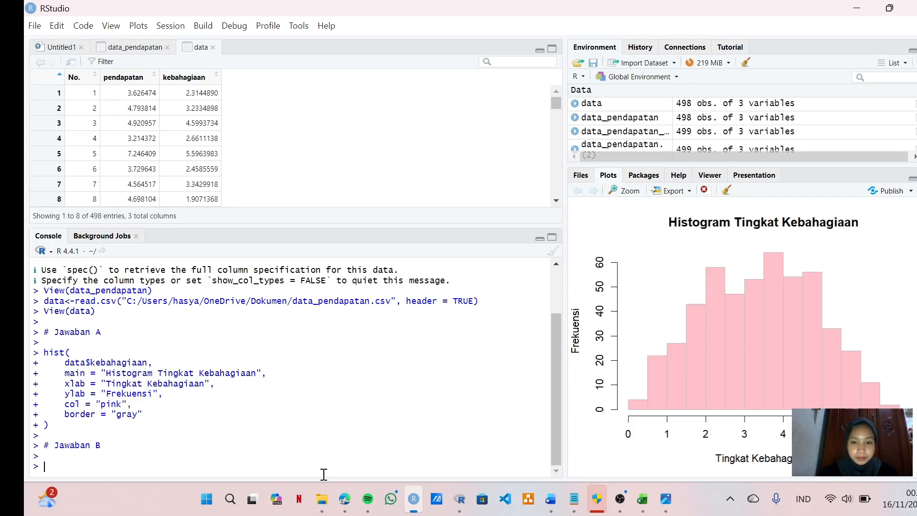
Step: Consult the # Jawaban B scatter plot code in the Notepad notes, then task b in the Word assignment
mouse_move(544, 511)
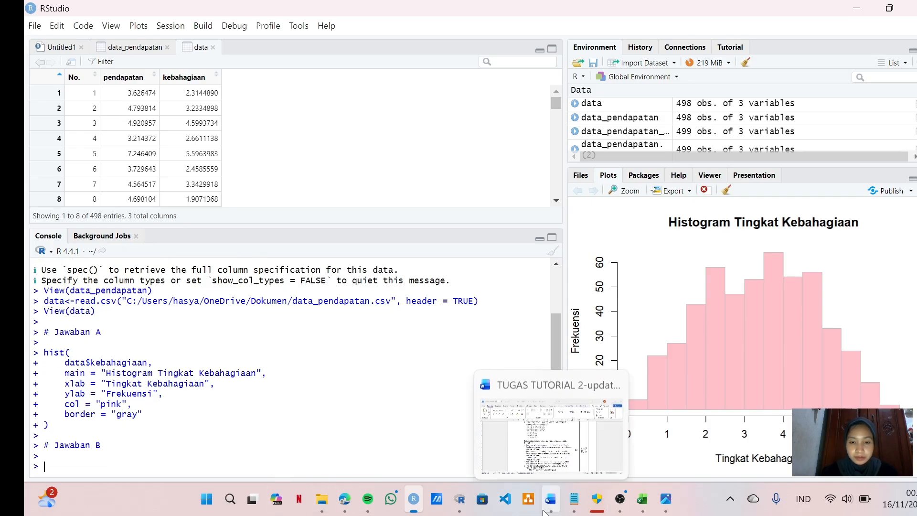
left_click(575, 500)
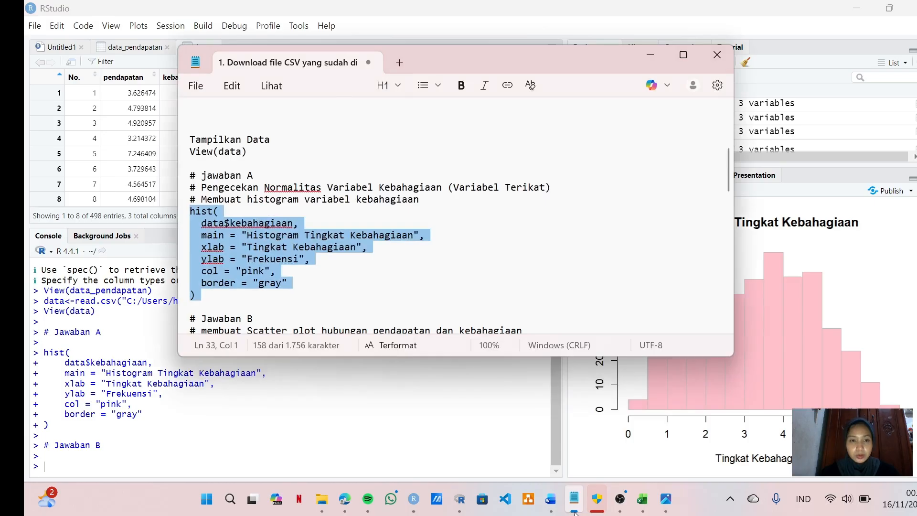
left_click(430, 242)
scroll(429, 243, "down", 4)
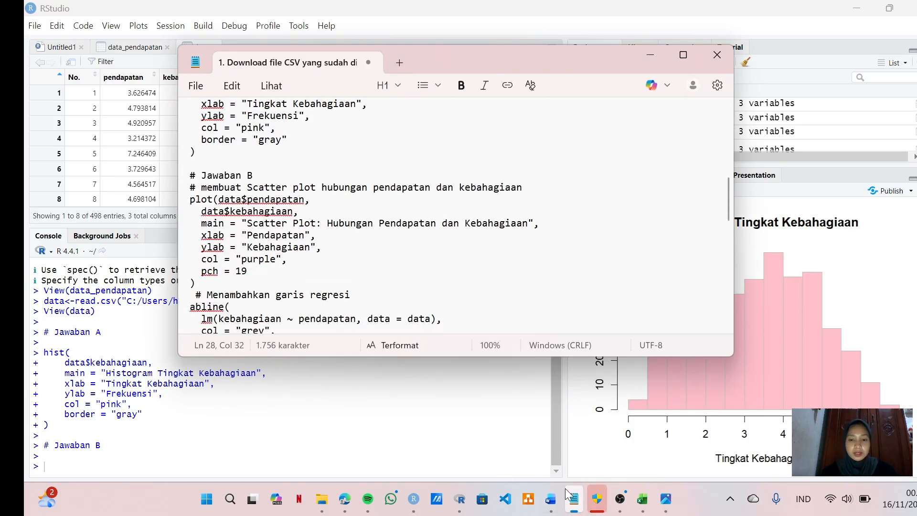
left_click(550, 499)
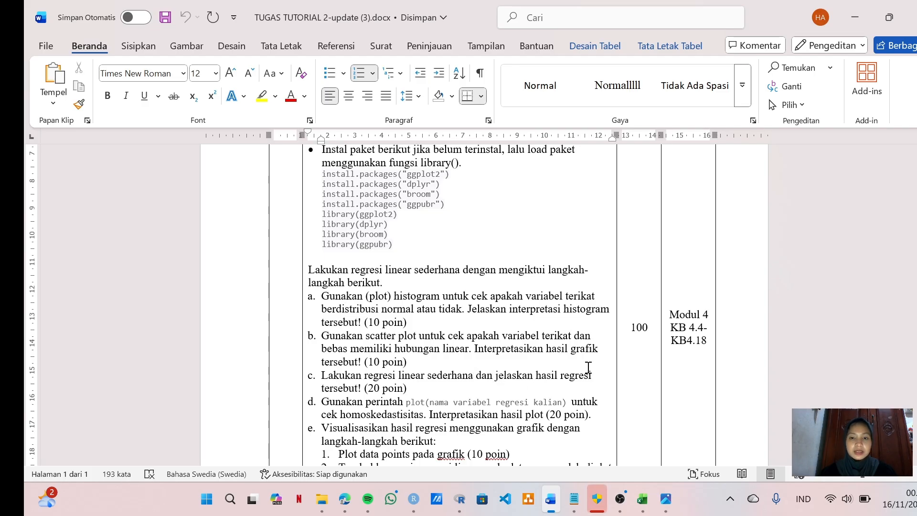
Step: Copy the plot() code for pendapatan and kebahagiaan from the Notepad notes and run it in the RStudio console to draw the purple scatter plot
left_click(575, 502)
scroll(386, 240, "down", 1)
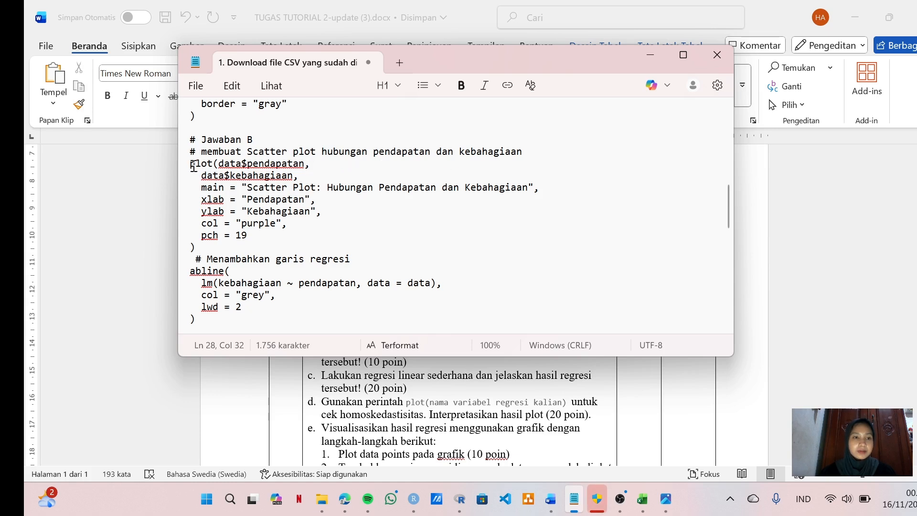
left_click_drag(190, 163, 242, 250)
key("ctrl+c")
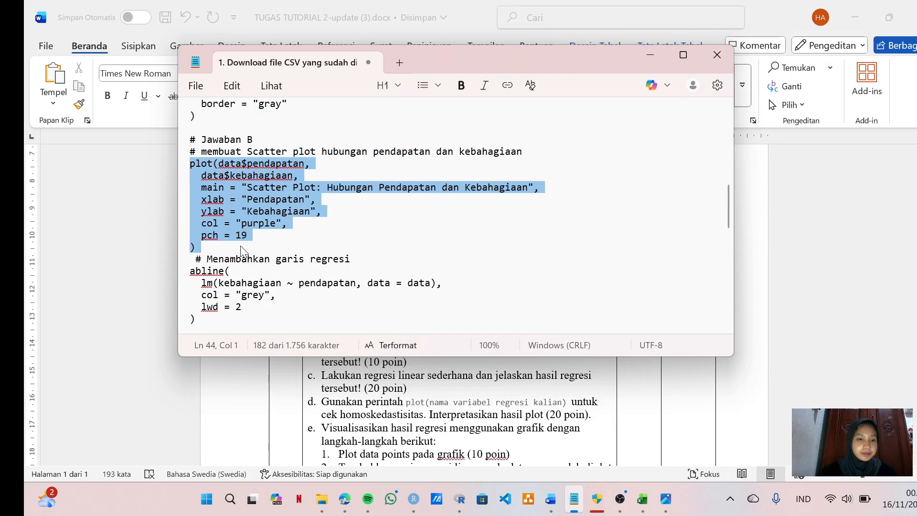
left_click(652, 56)
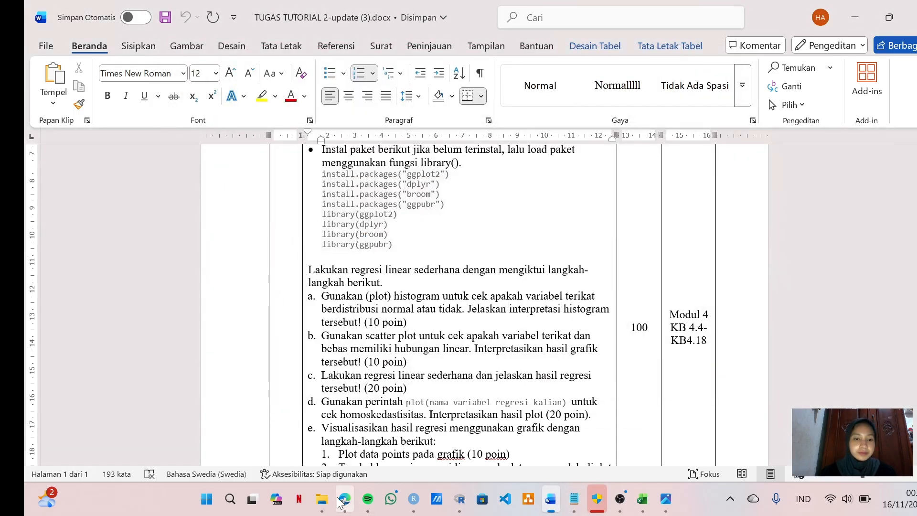
left_click(419, 505)
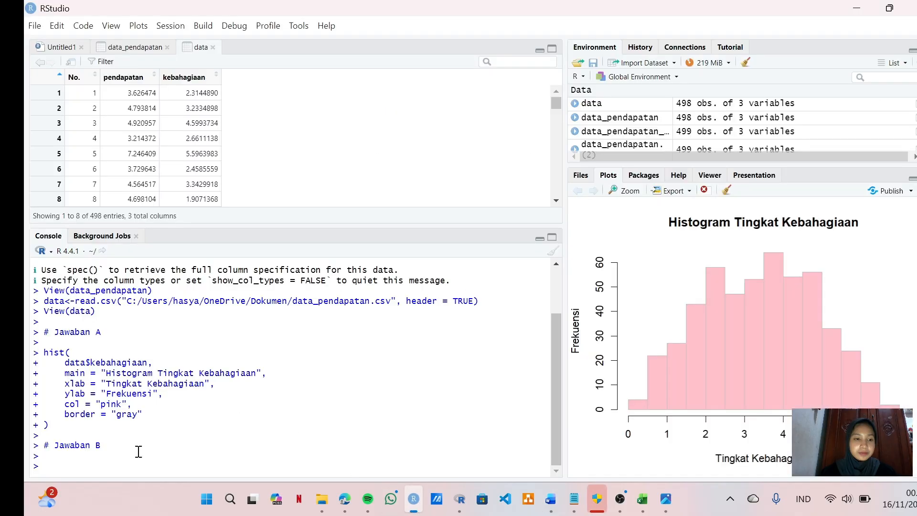
key("ctrl+v")
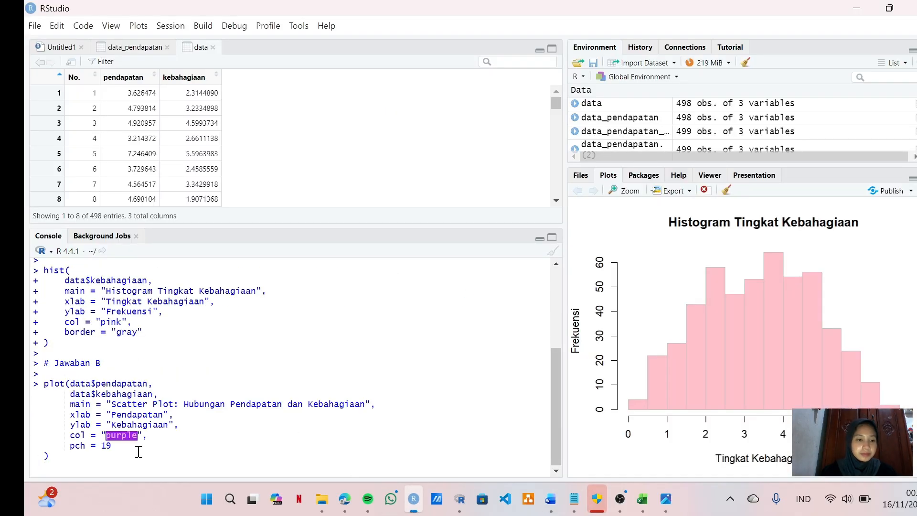
key("Return")
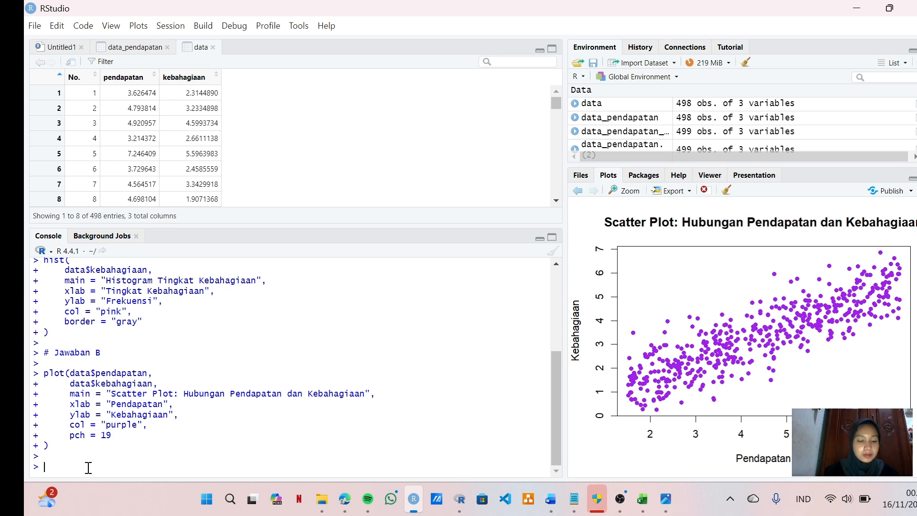
Step: Enter the comment # Jawaban C in the console, followed by an empty line
key("F1")
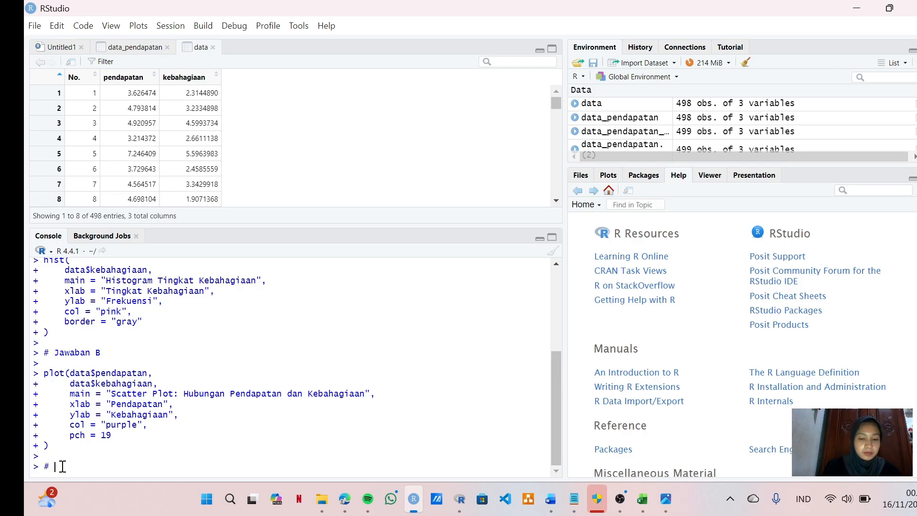
type("C")
key("Return")
key("Return")
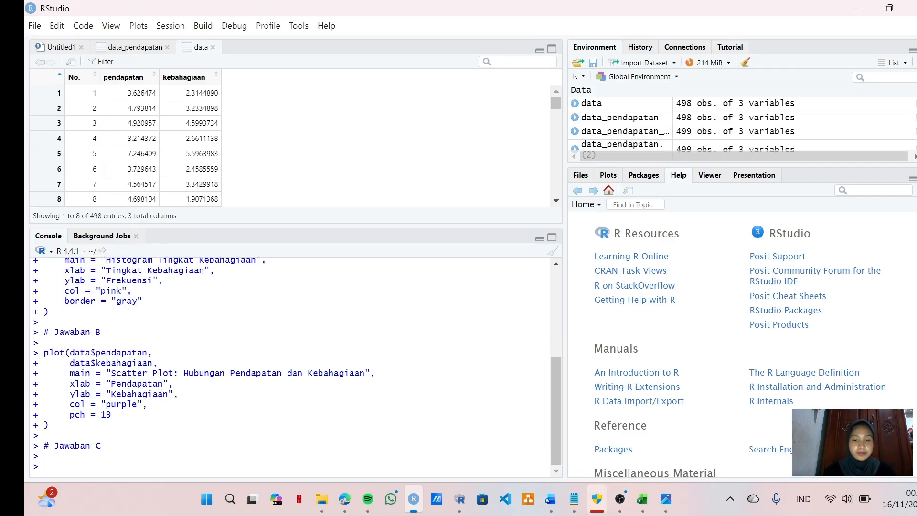
Step: Consult the # Jawaban C regression code in the Notepad notes and task c in the Word assignment, then minimize the notes
left_click(575, 499)
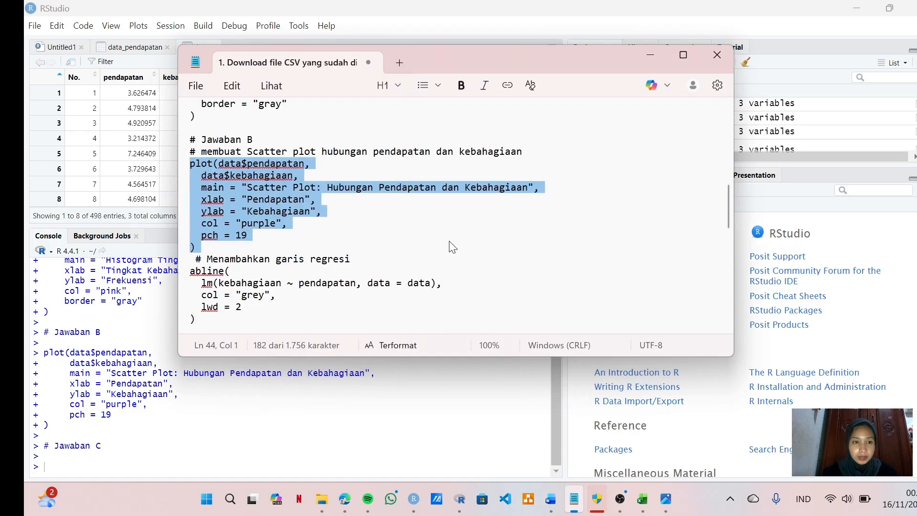
scroll(450, 241, "down", 6)
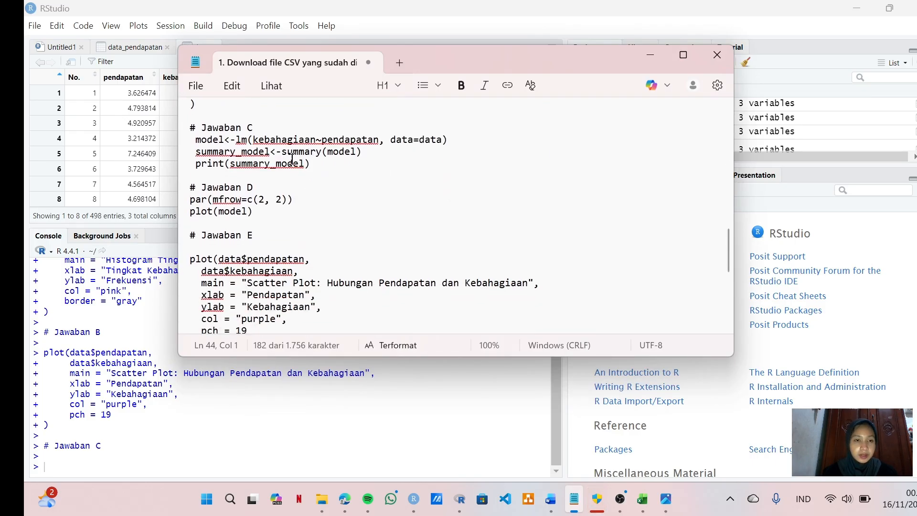
left_click(552, 503)
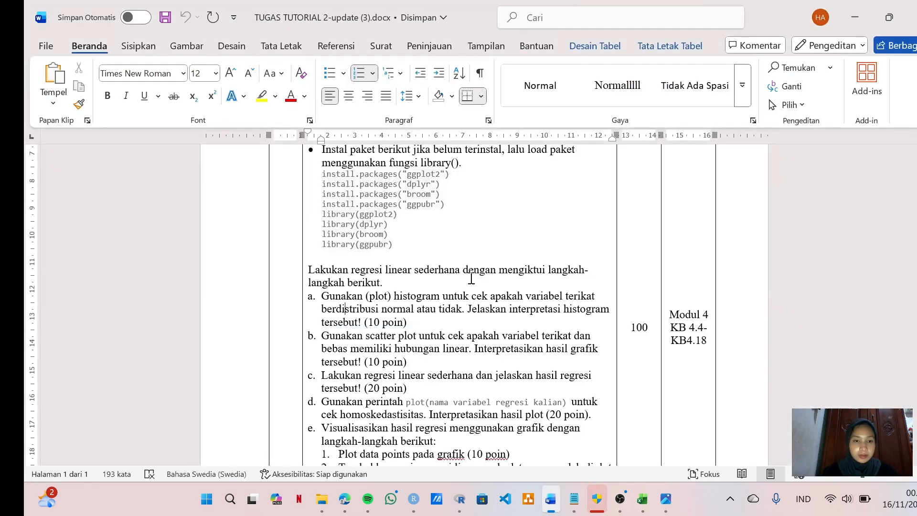
scroll(471, 278, "down", 3)
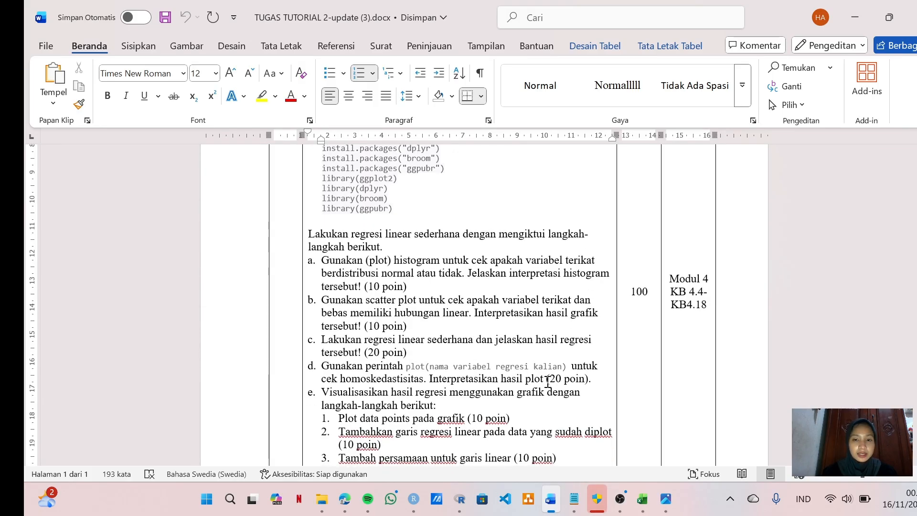
left_click(573, 505)
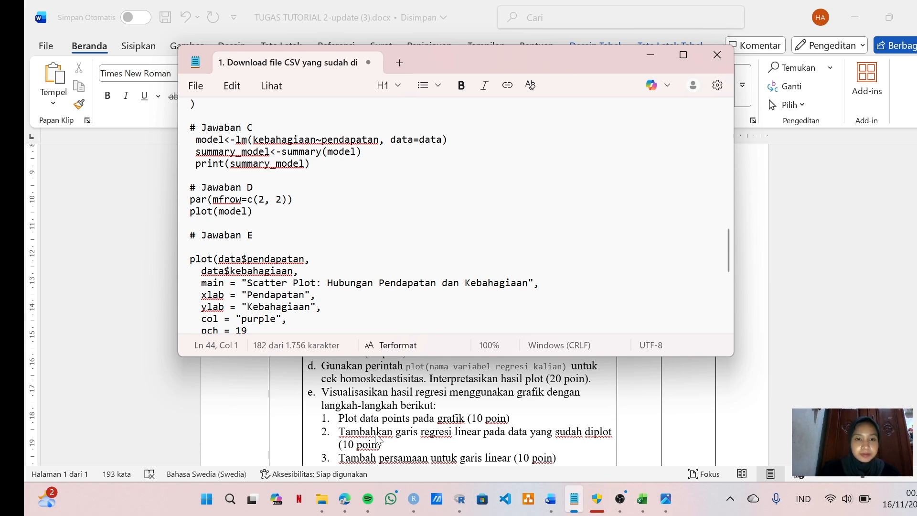
left_click(650, 57)
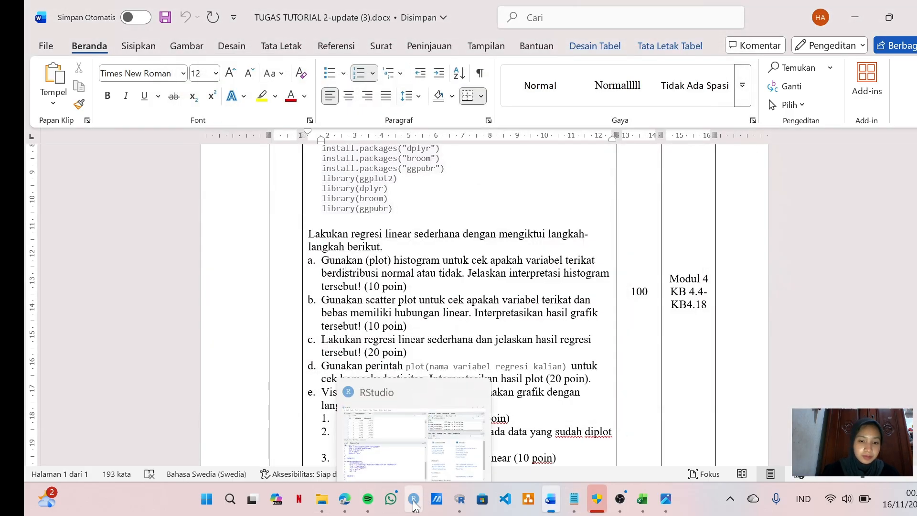
Step: Switch to RStudio and fit the simple linear regression by running model<-lm(kebahagiaan~pendapatan, data=data) in the console
left_click(413, 499)
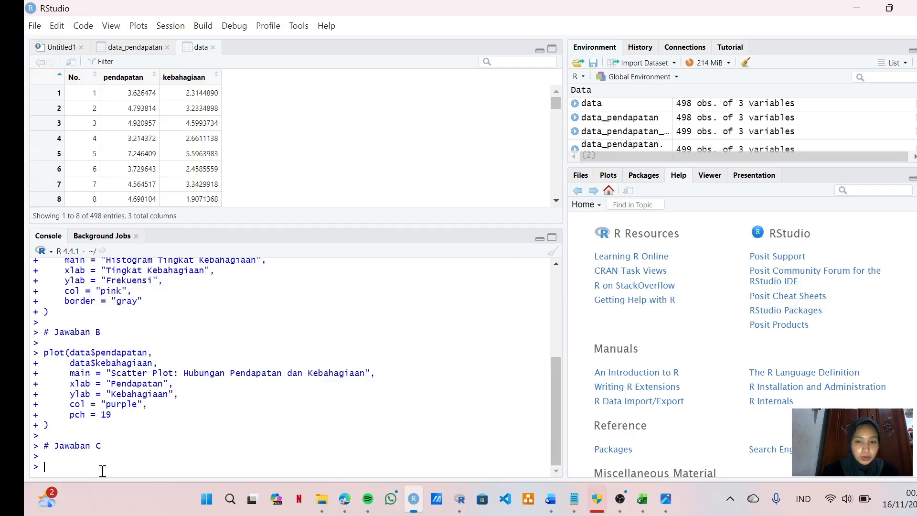
type("model")
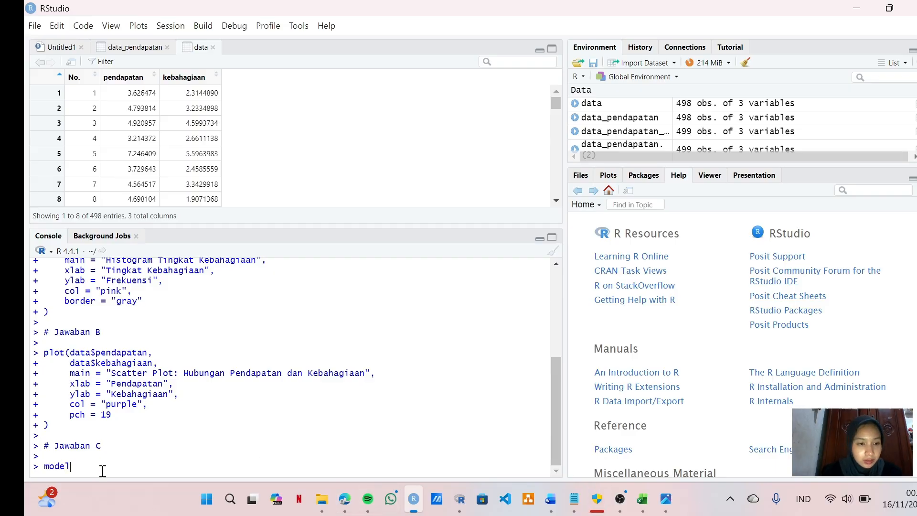
type("<-")
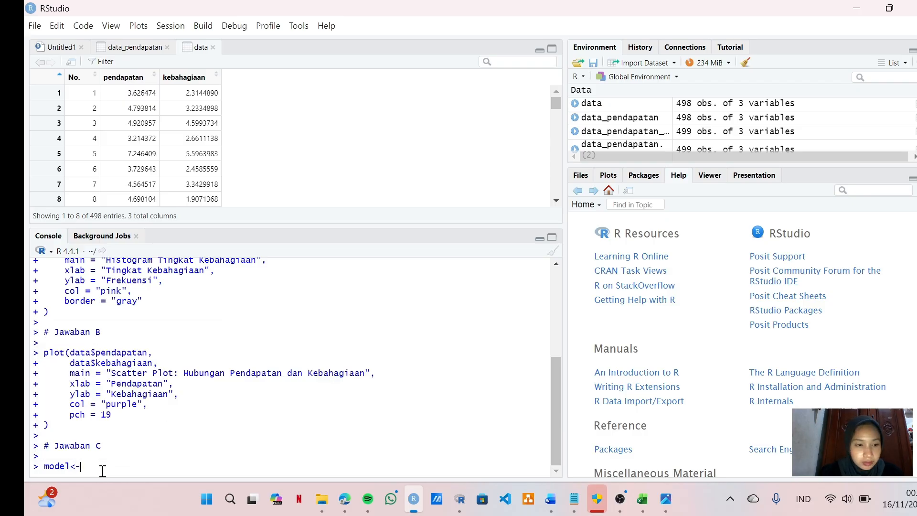
type("lm")
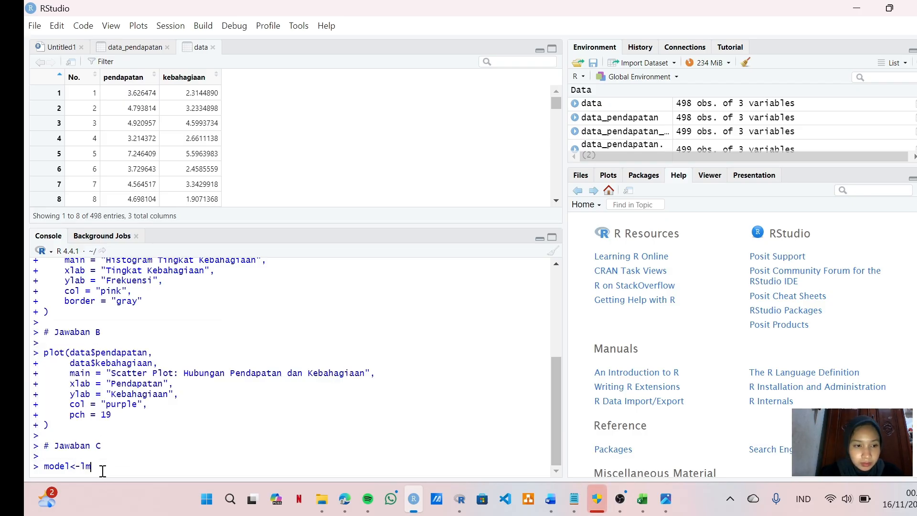
type("(")
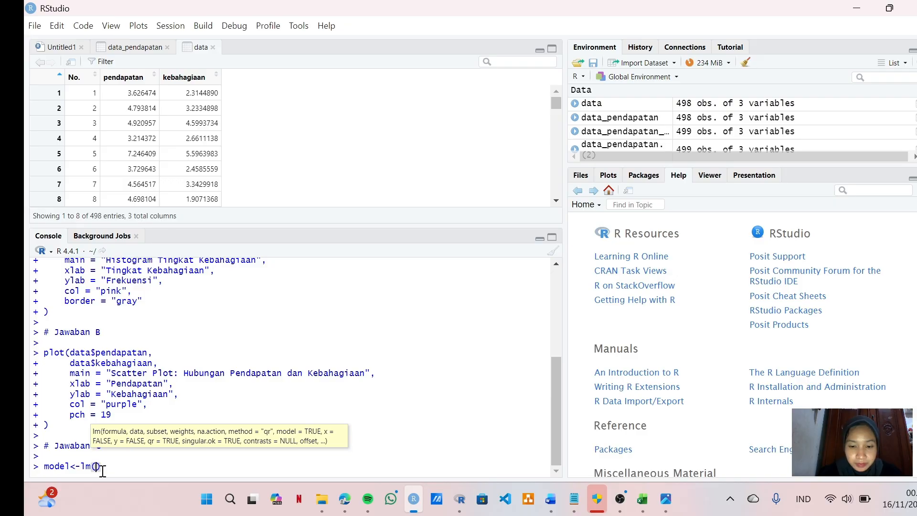
type("kebahagai")
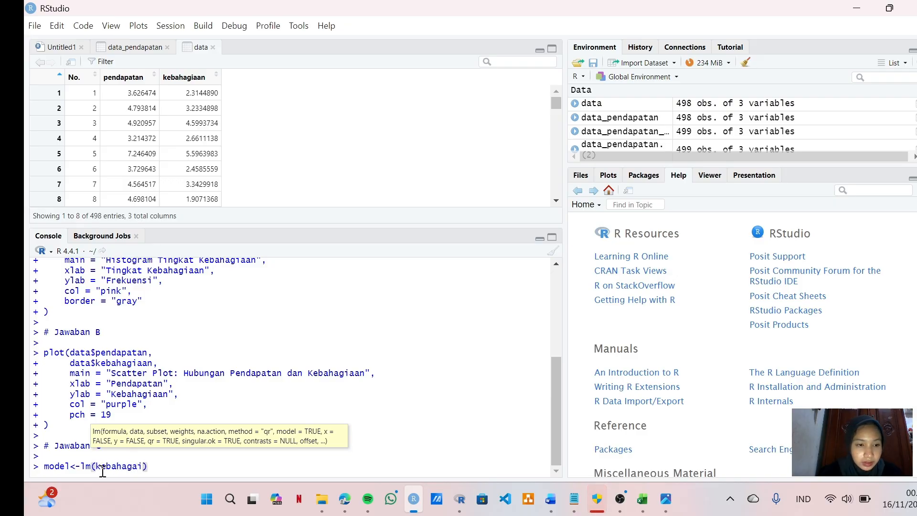
key("BackSpace")
key("BackSpace")
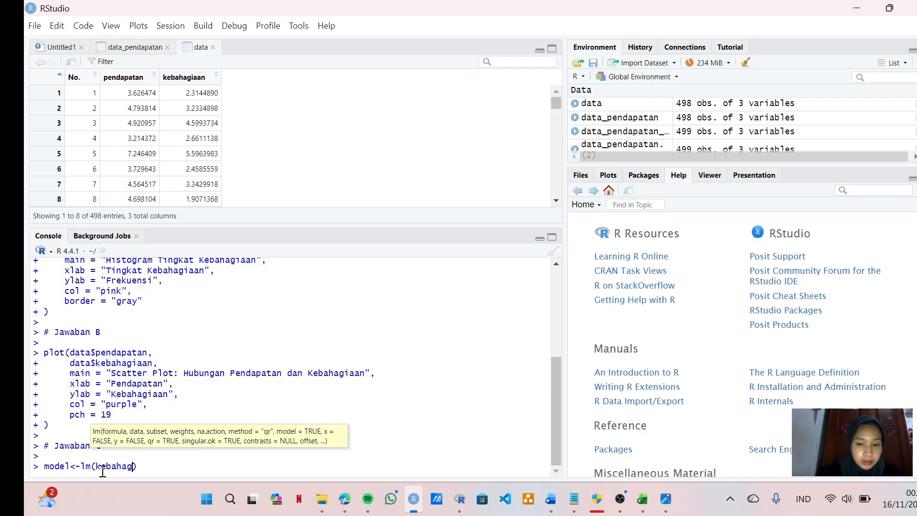
type("iaan")
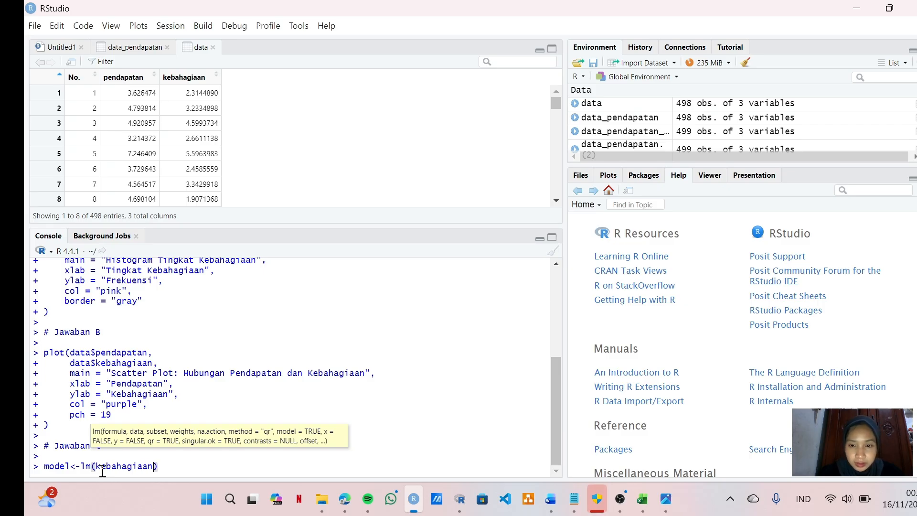
type("~penda")
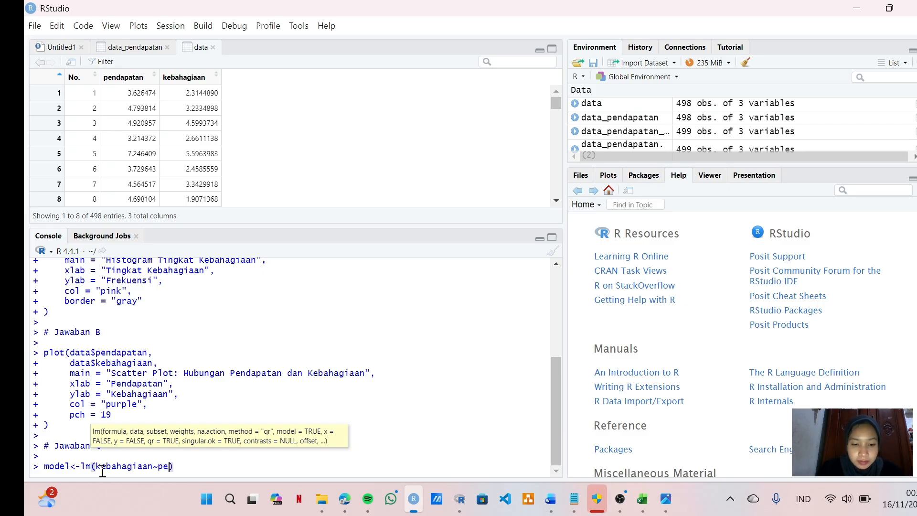
type("patan")
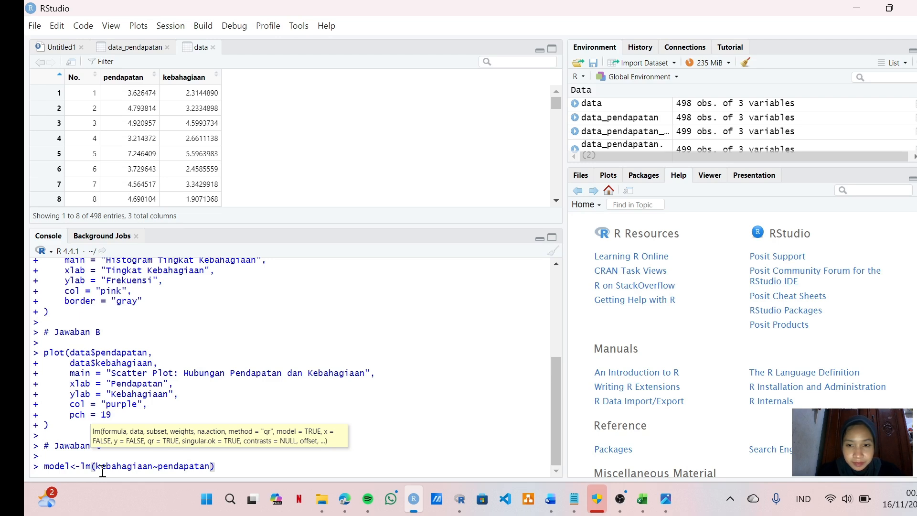
type(", data=")
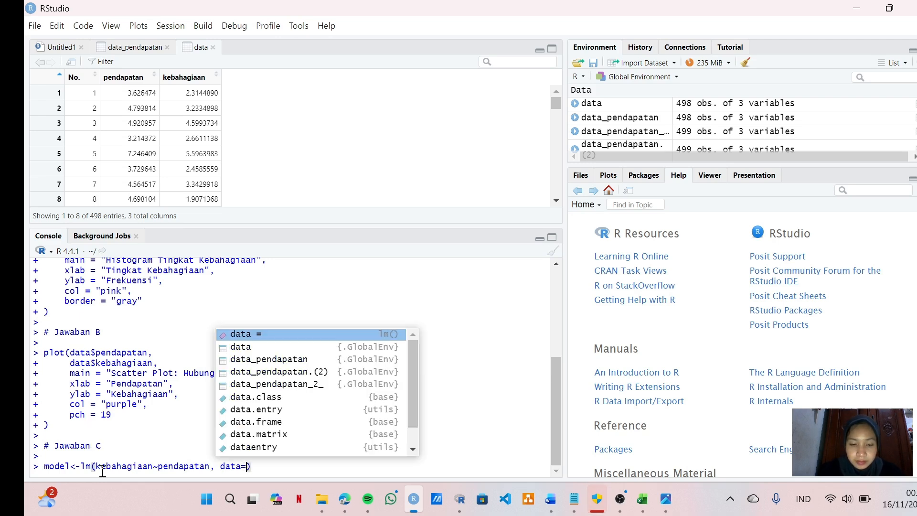
type("data")
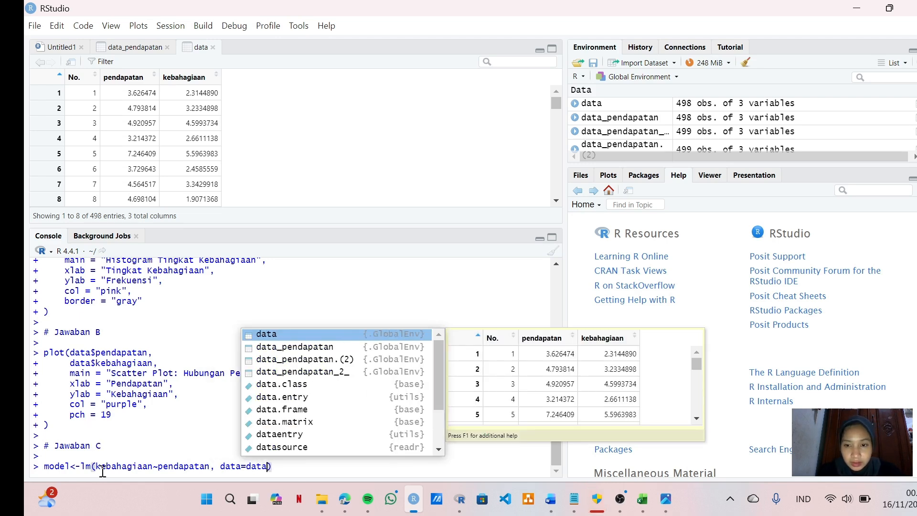
key("Return")
key("Return")
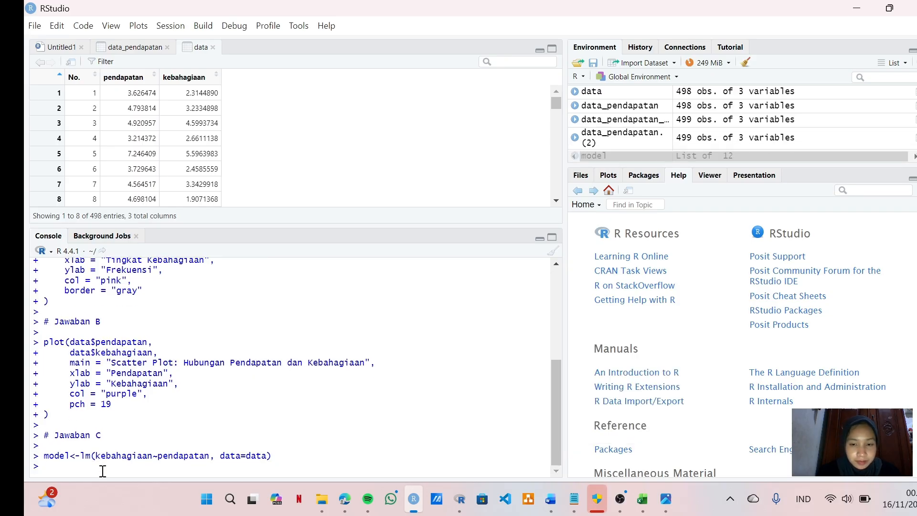
Step: Store the regression summary by running summary_model<-summary(model) in the console
type("summary")
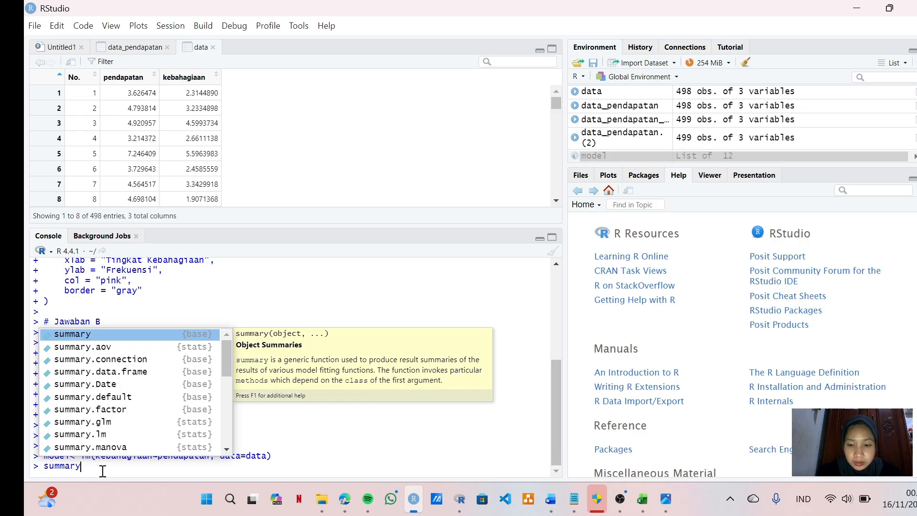
type("_model")
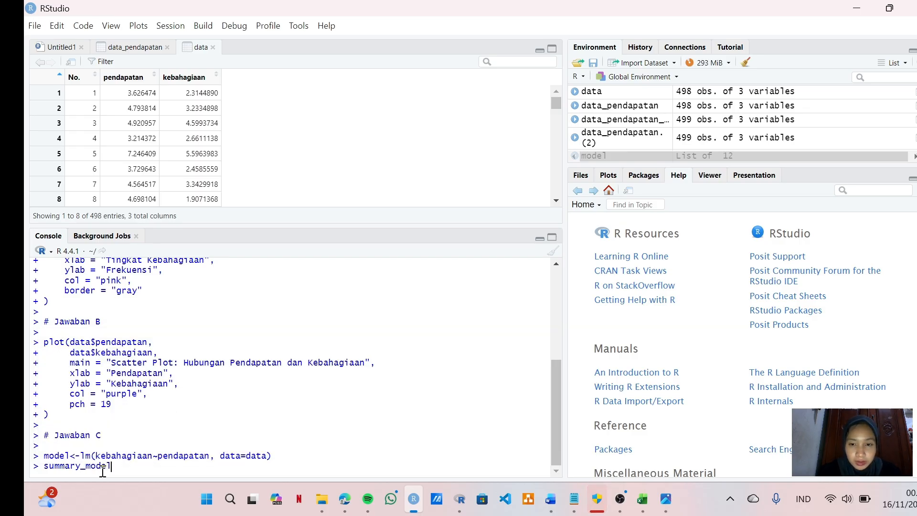
type("<-su")
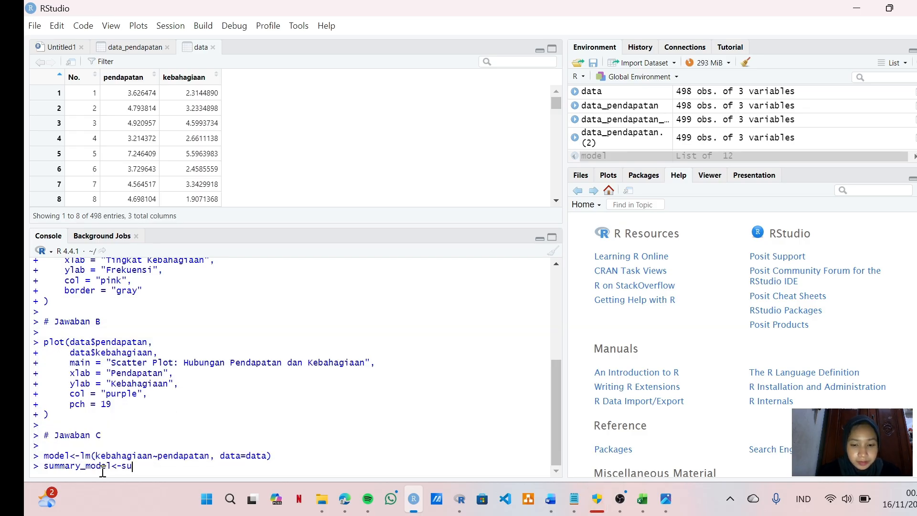
type("mmary")
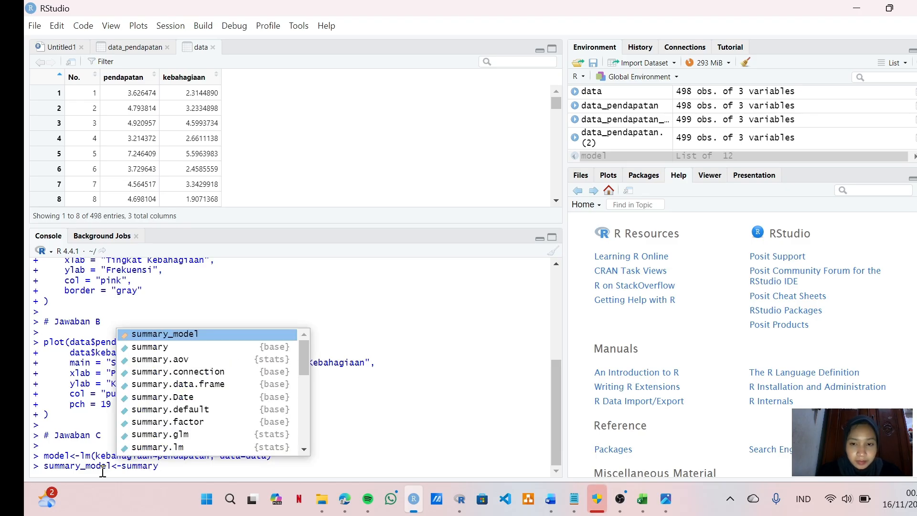
type("(")
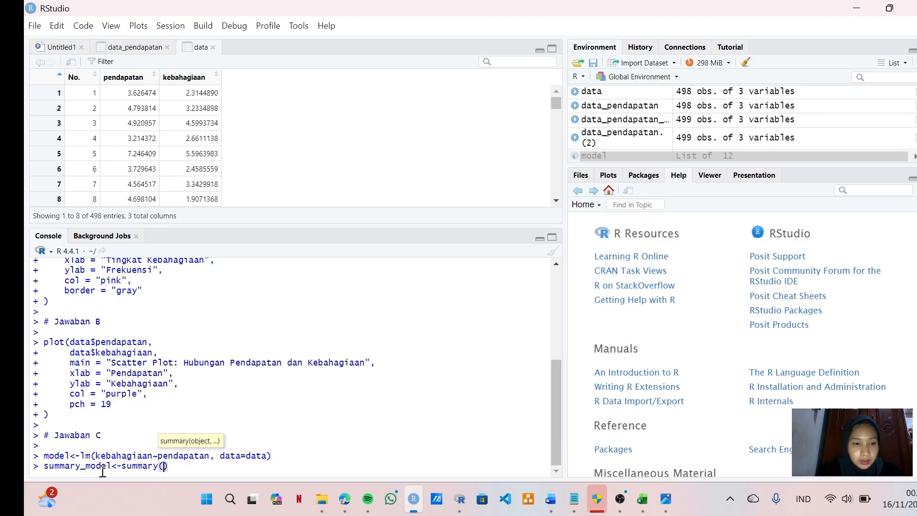
type("model")
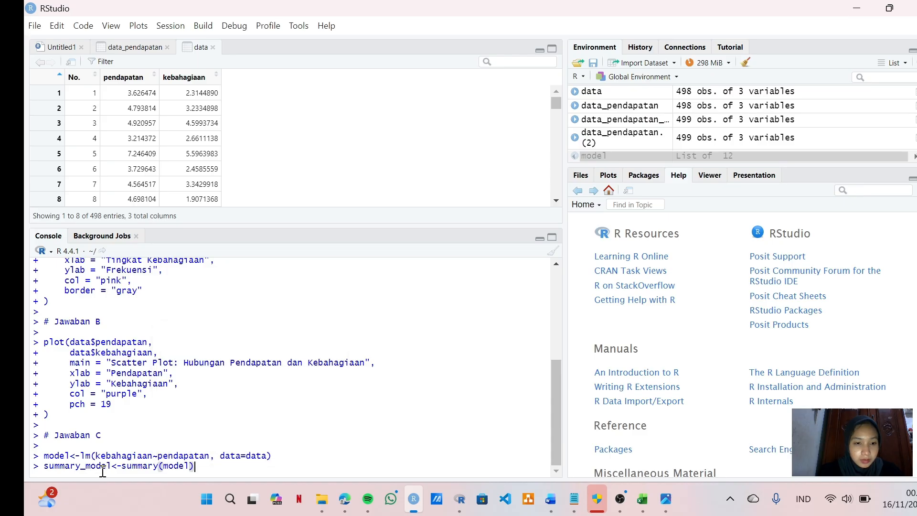
key("Return")
Step: Output the stored regression summary by running print(summary_model) in the console
type("print")
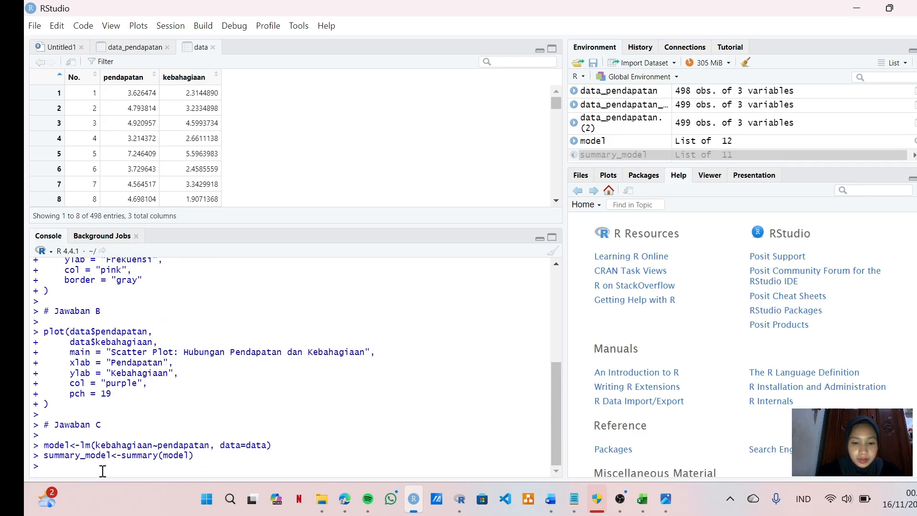
type("(")
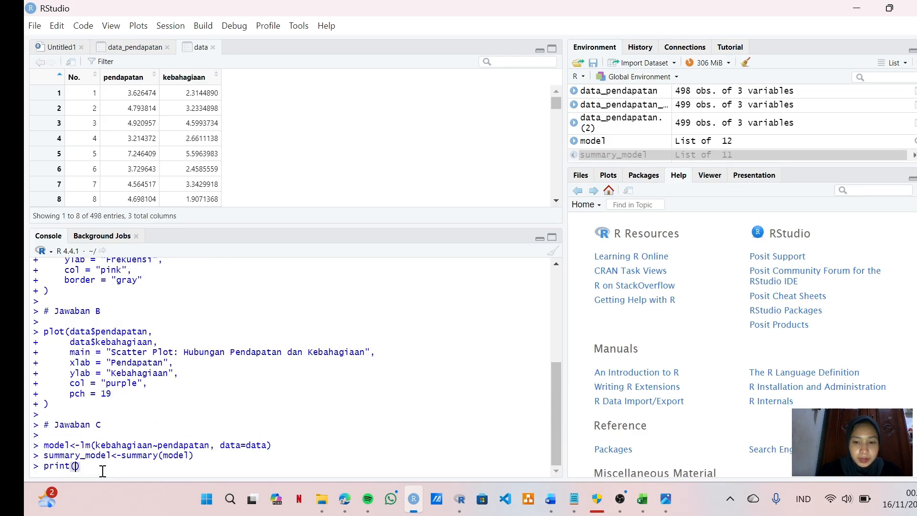
type("summary")
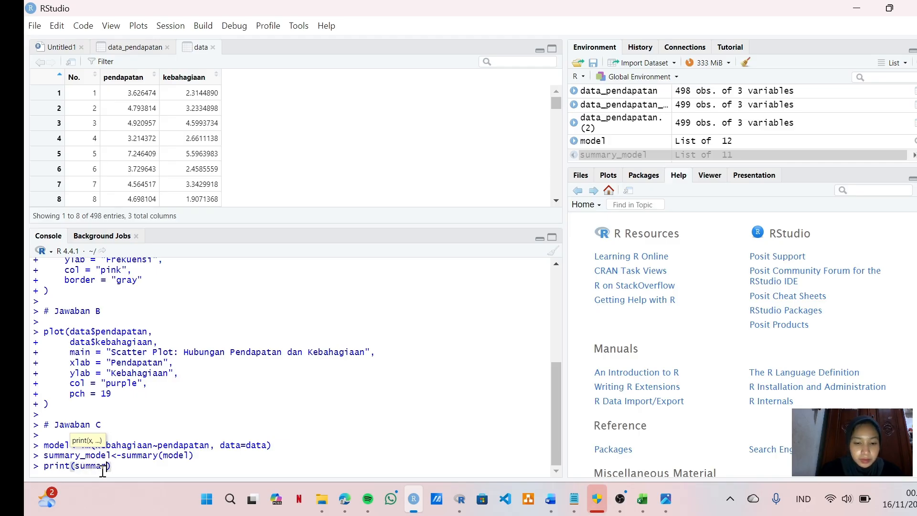
type("_")
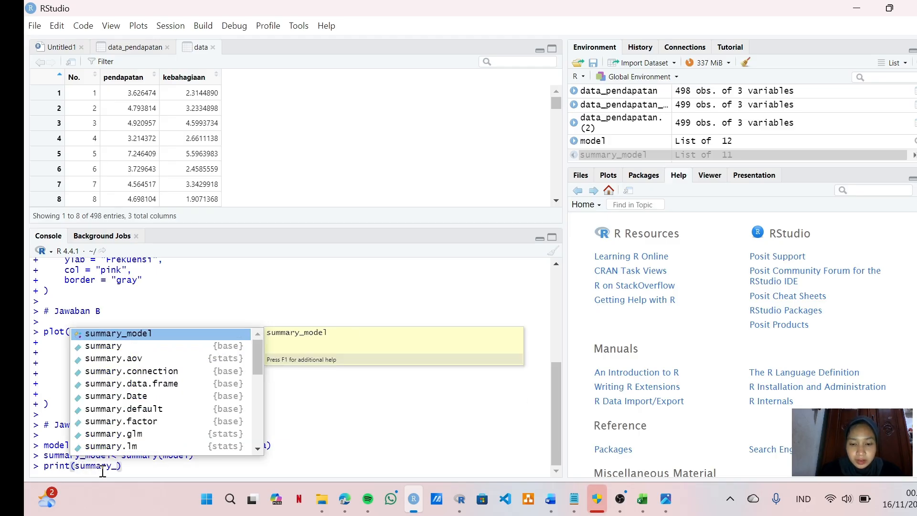
type("model")
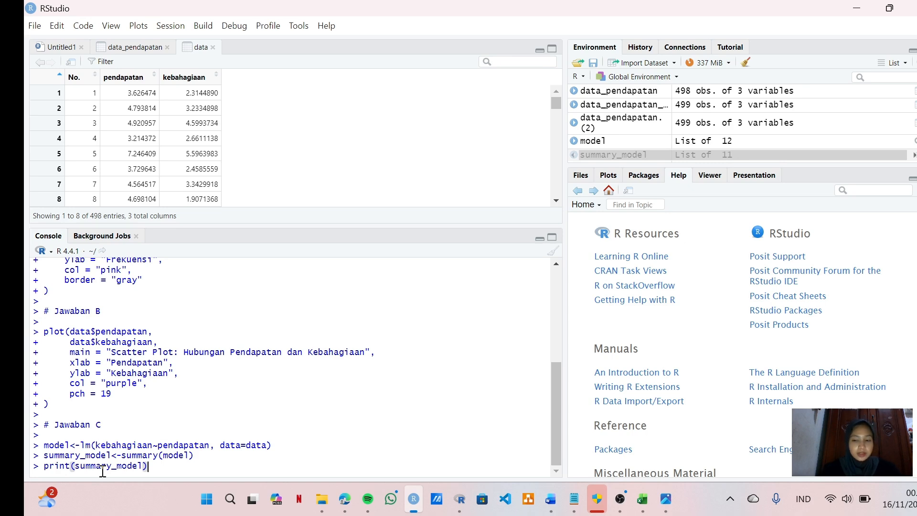
key("Return")
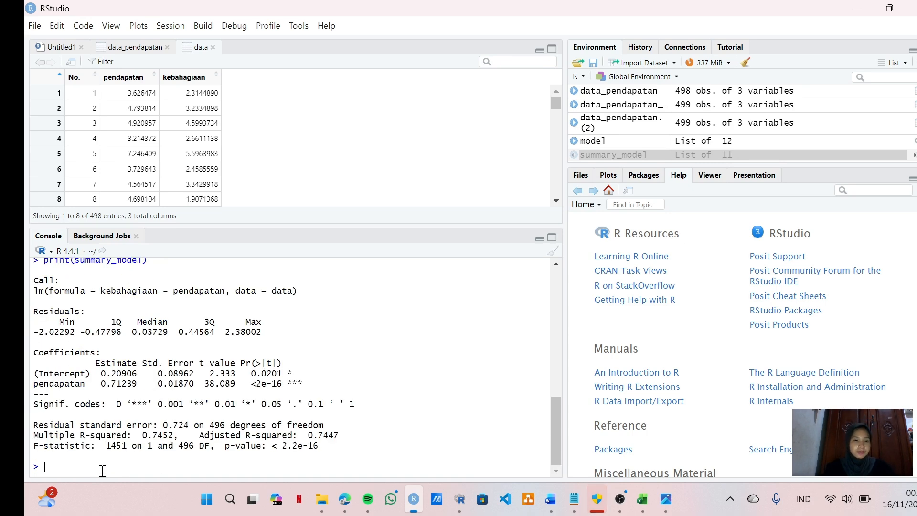
Step: Examine the printed regression summary, including the call, residuals, coefficients, significance codes, R-squared and F-statistic
scroll(179, 339, "up", 1)
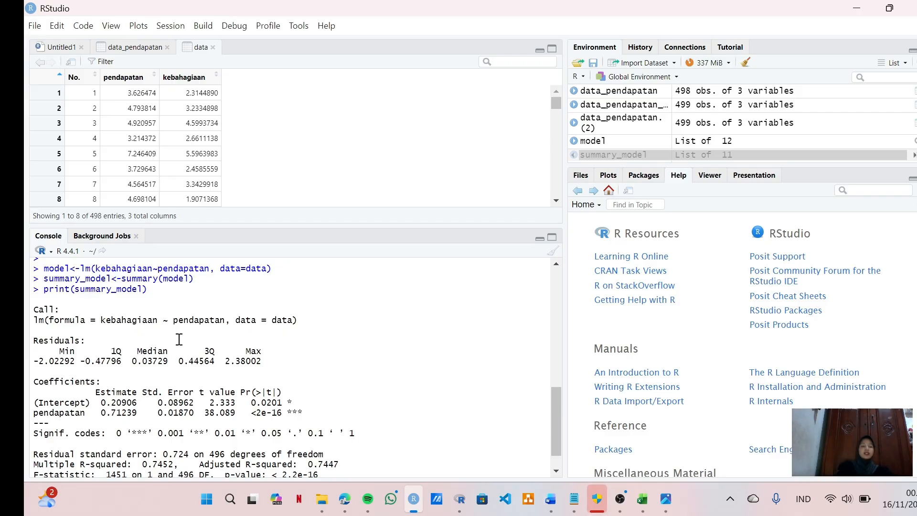
scroll(180, 340, "up", 2)
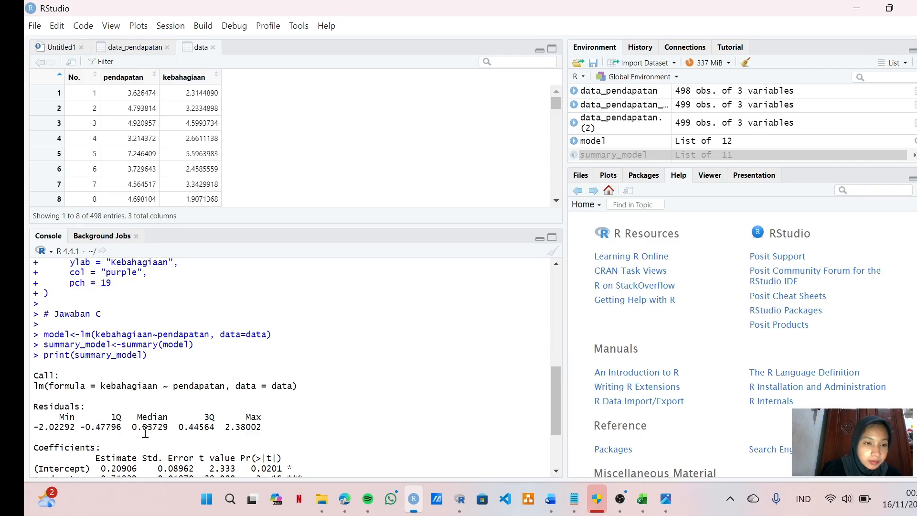
scroll(146, 433, "down", 3)
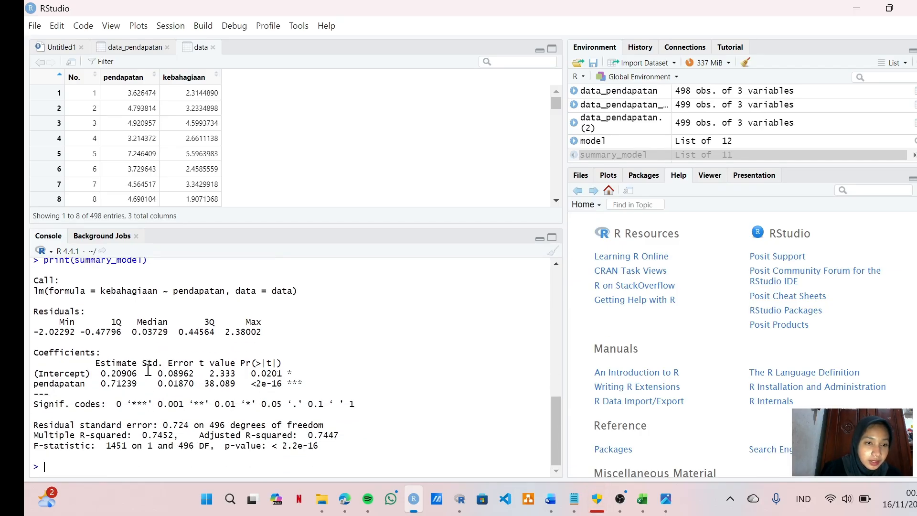
scroll(148, 369, "down", 1)
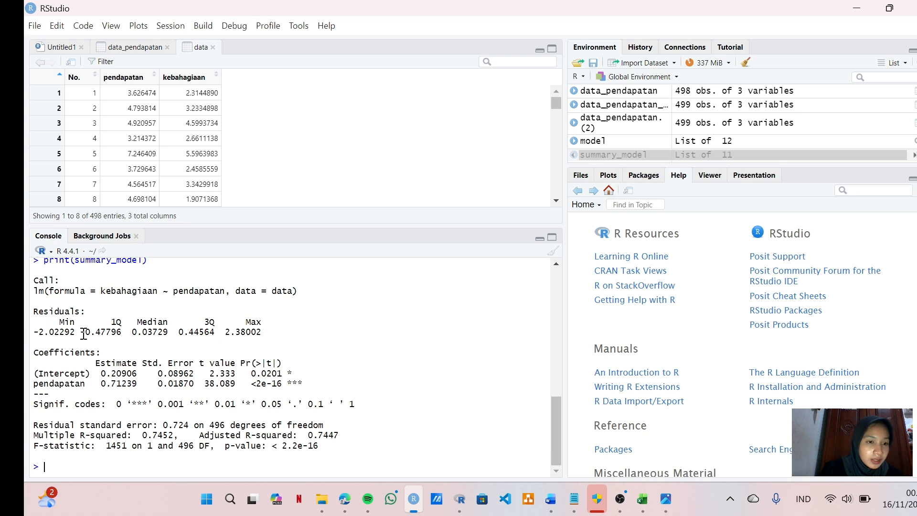
scroll(45, 281, "up", 2)
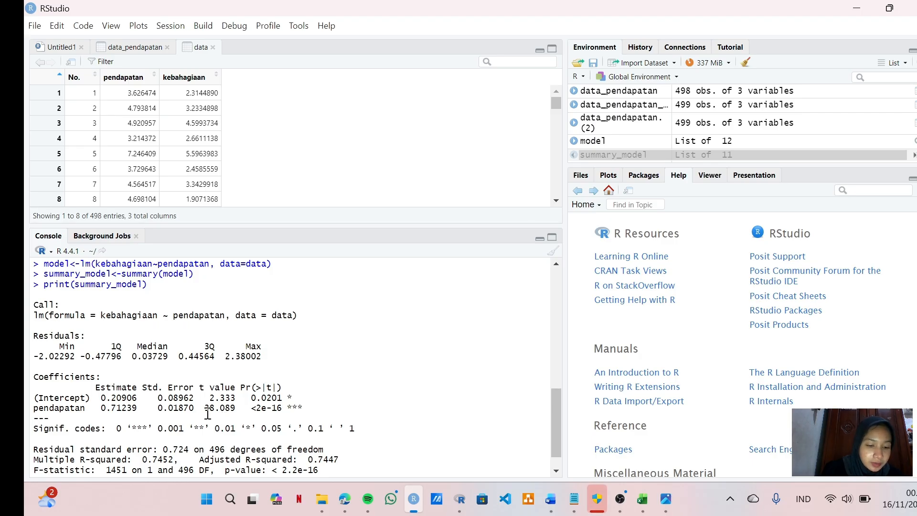
scroll(209, 416, "down", 1)
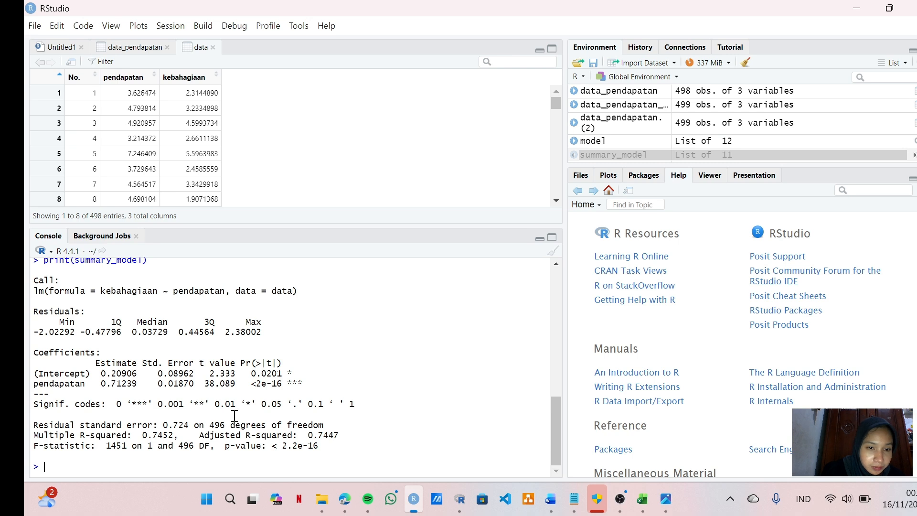
scroll(237, 403, "up", 2)
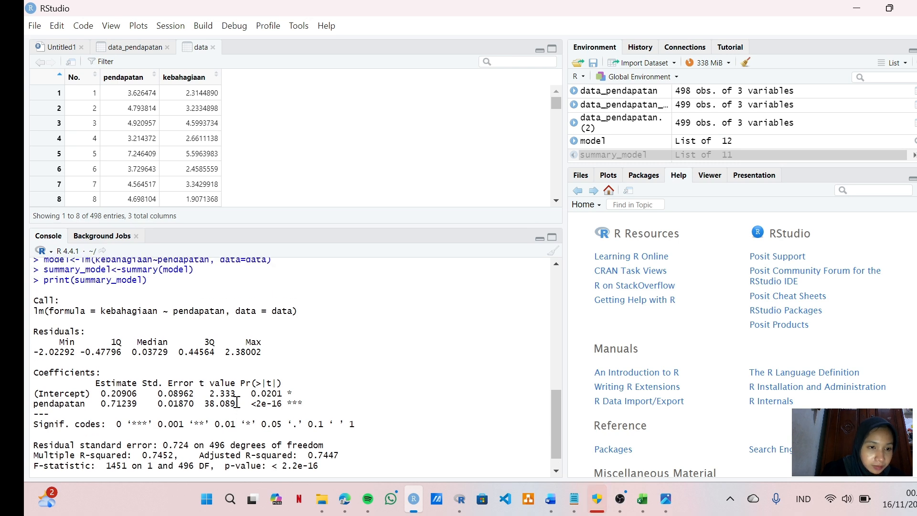
scroll(237, 403, "down", 1)
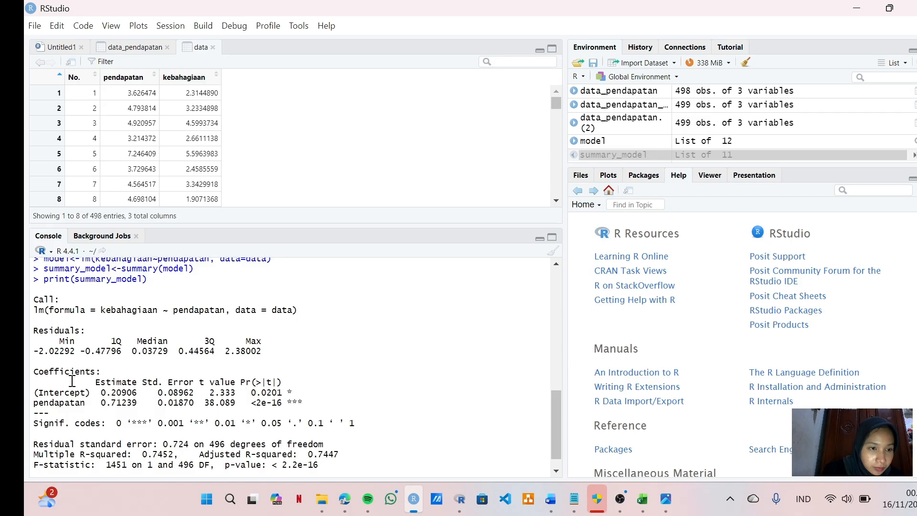
scroll(73, 381, "down", 1)
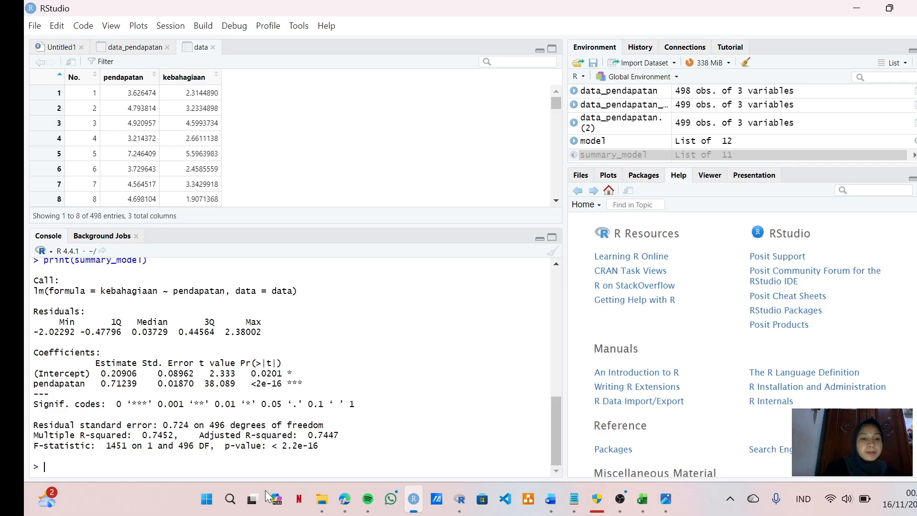
scroll(200, 363, "up", 2)
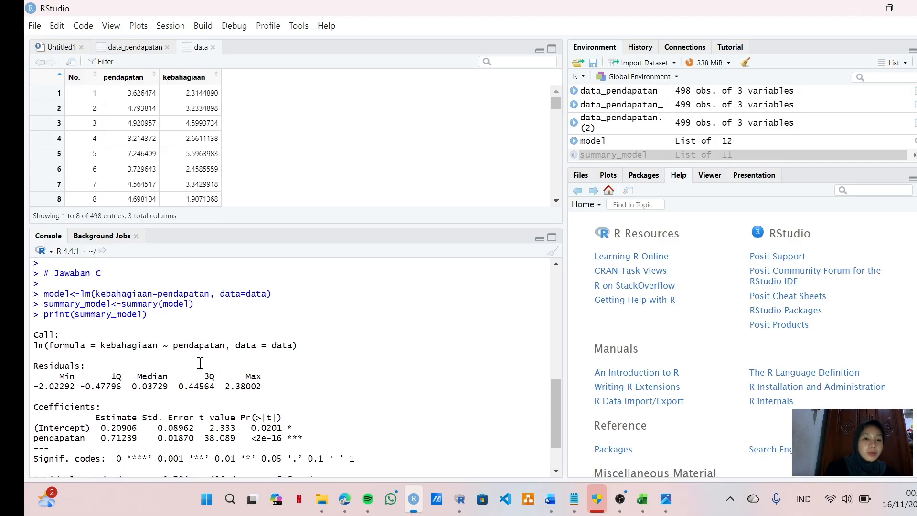
scroll(232, 450, "down", 2)
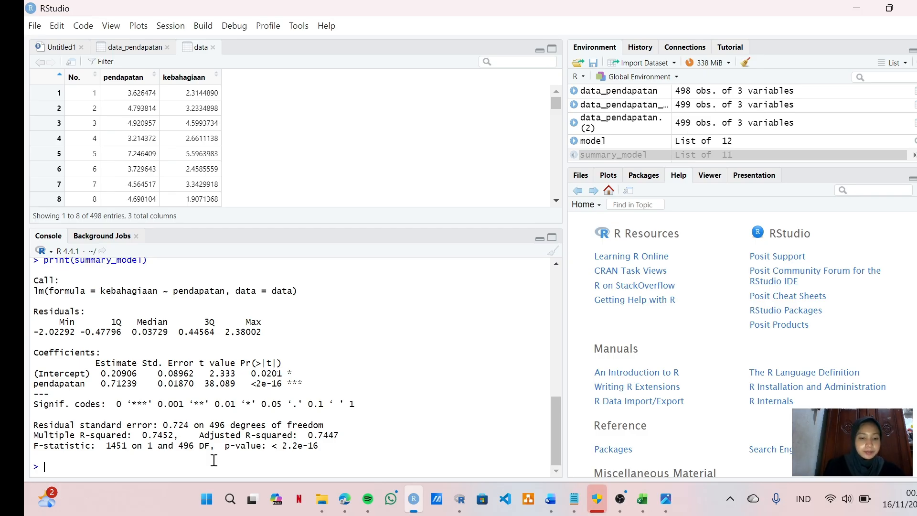
Step: Enter the comment # Jawaban D in the console, followed by an empty line
type("# J")
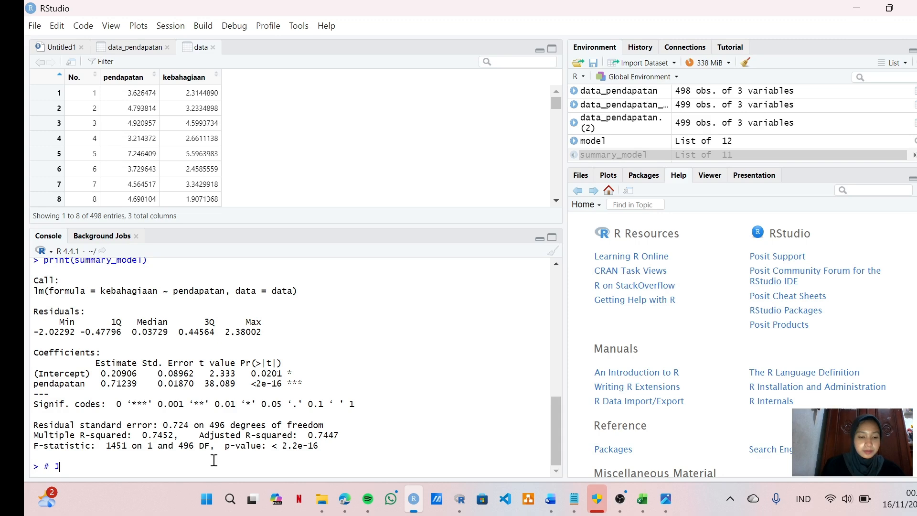
type("awaban D")
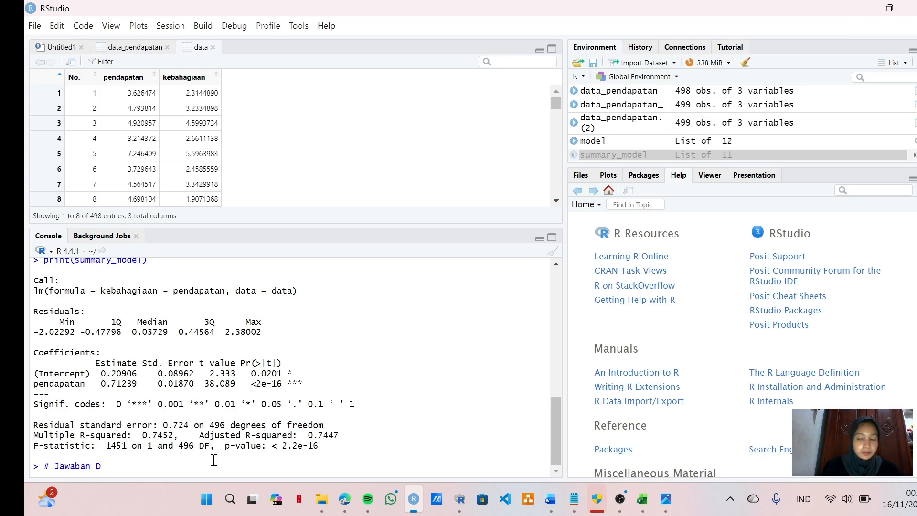
key("Return")
key("Return")
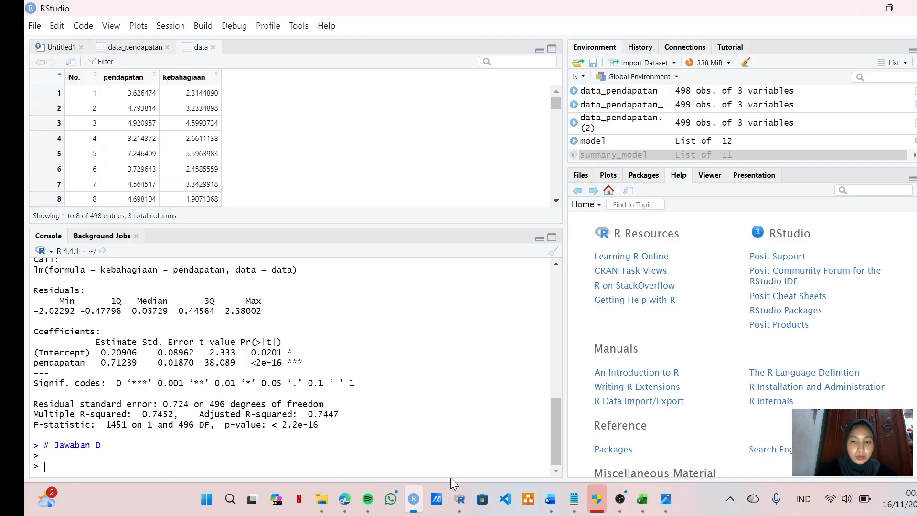
Step: Switch to the Word assignment and read the instructions for tasks d and e
left_click(540, 513)
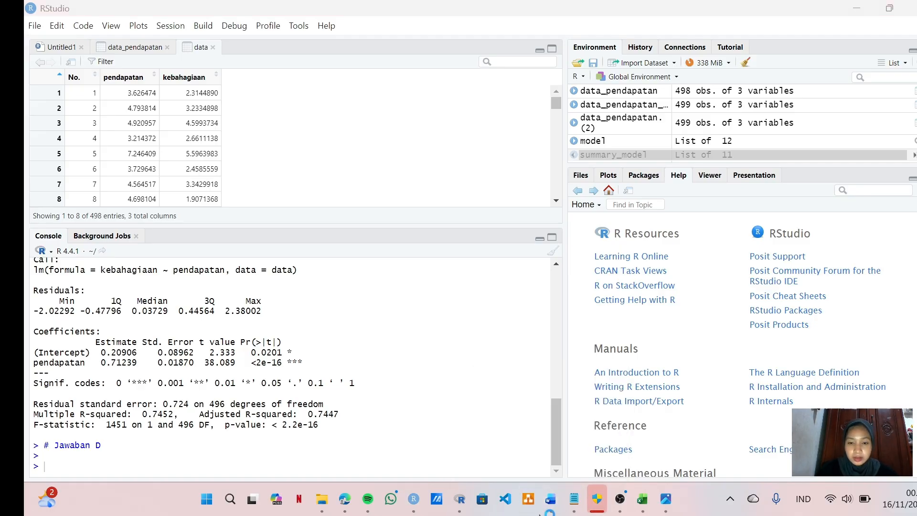
left_click(551, 502)
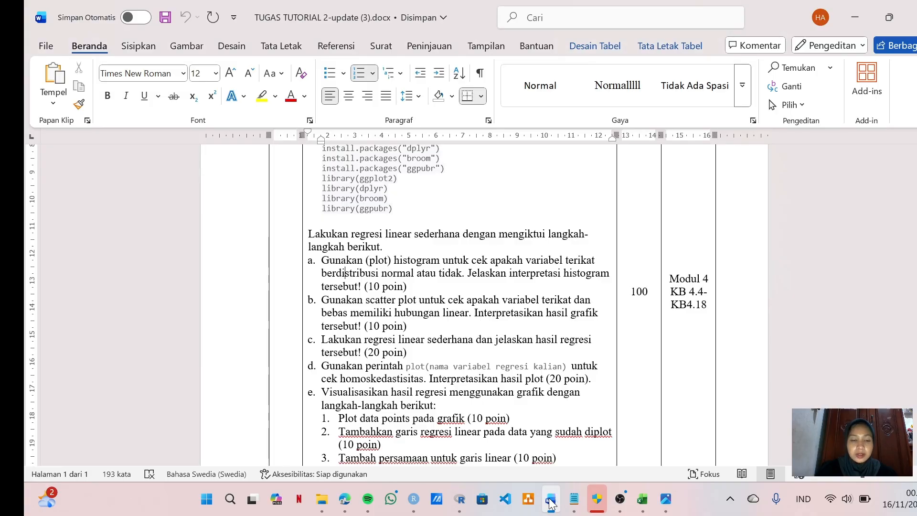
scroll(506, 412, "down", 2)
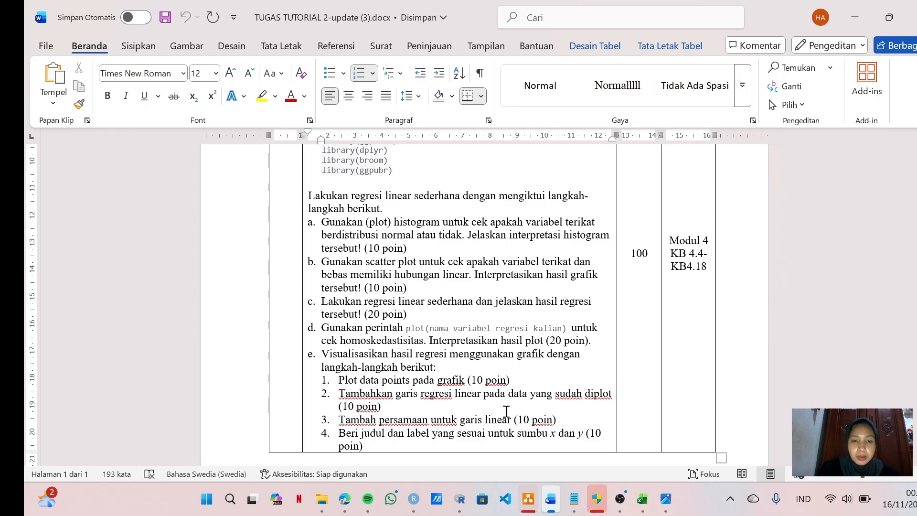
Step: Copy the Jawaban E scatter plot code for pendapatan and kebahagiaan (purple, pch = 19) from Notepad and run it in the RStudio console
left_click(576, 507)
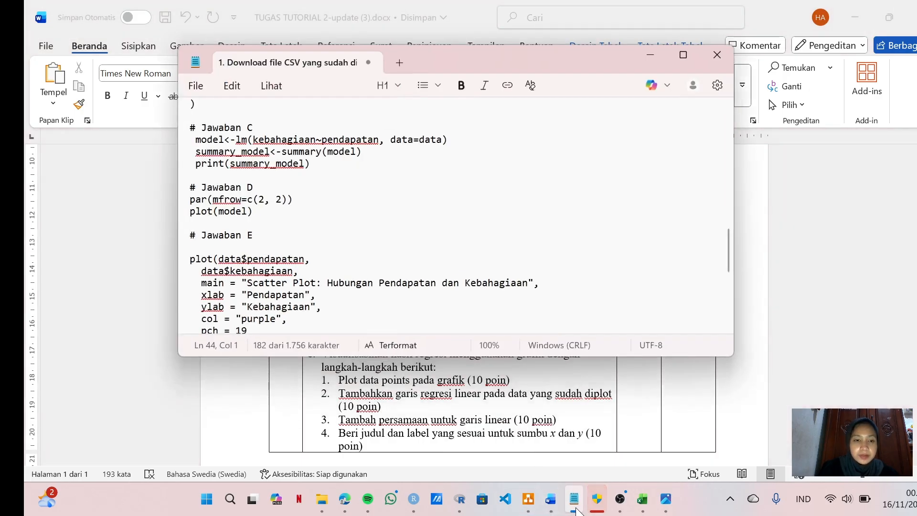
scroll(490, 267, "down", 2)
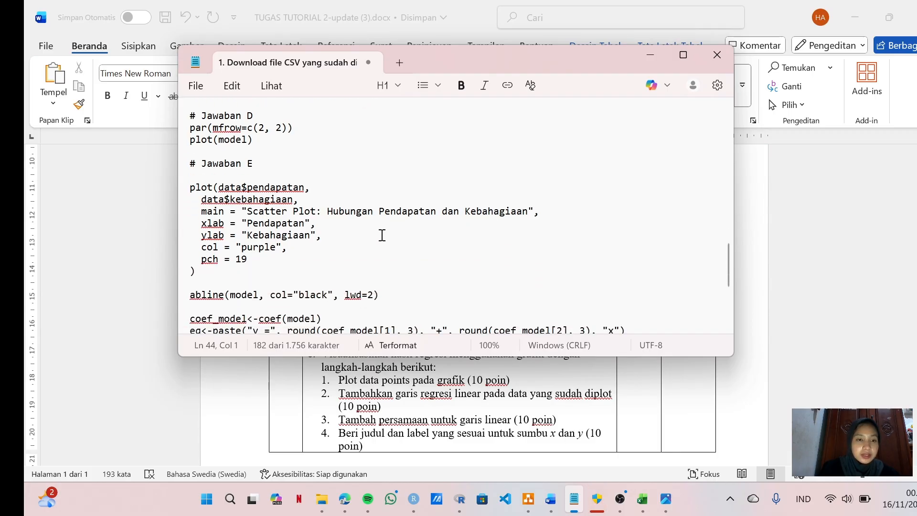
scroll(383, 235, "down", 3)
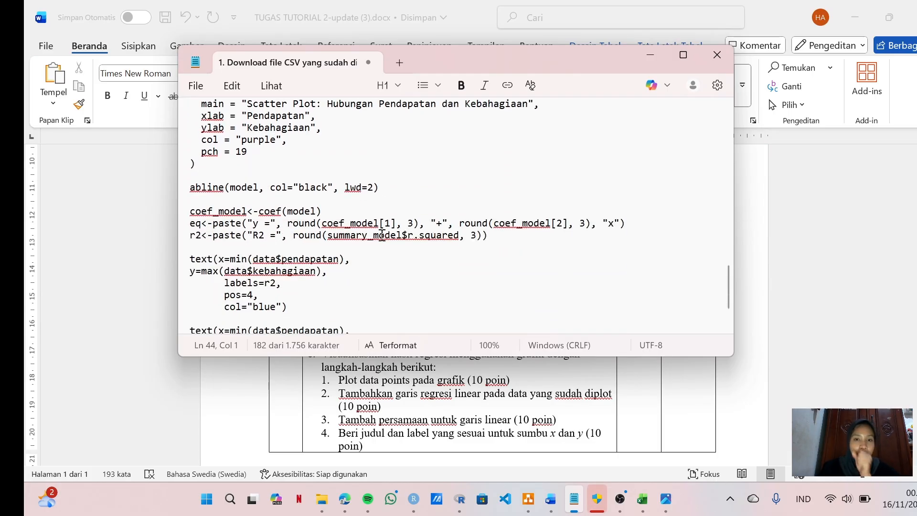
scroll(383, 235, "up", 2)
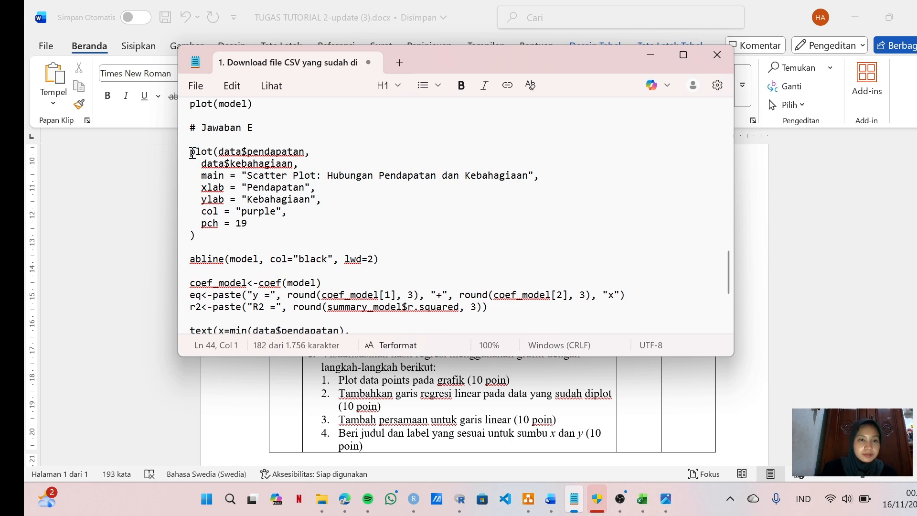
left_click_drag(191, 153, 238, 247)
key("ctrl+c")
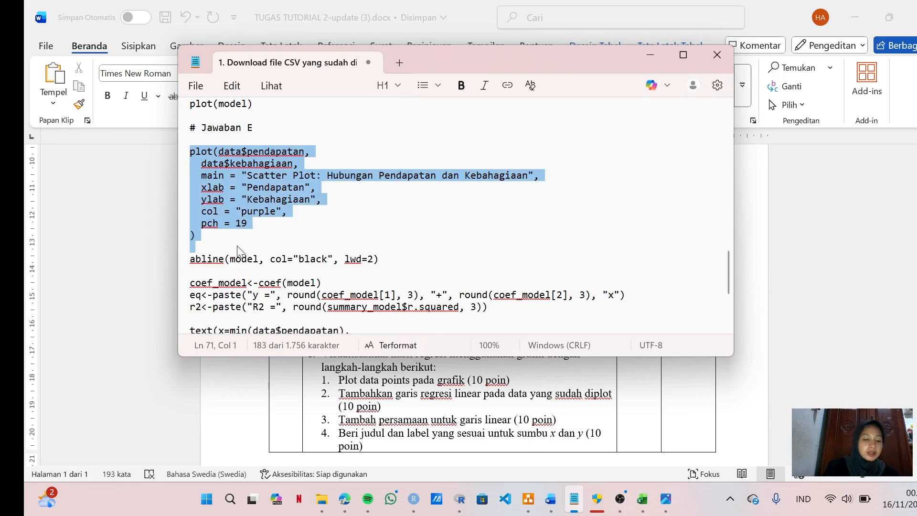
left_click(414, 499)
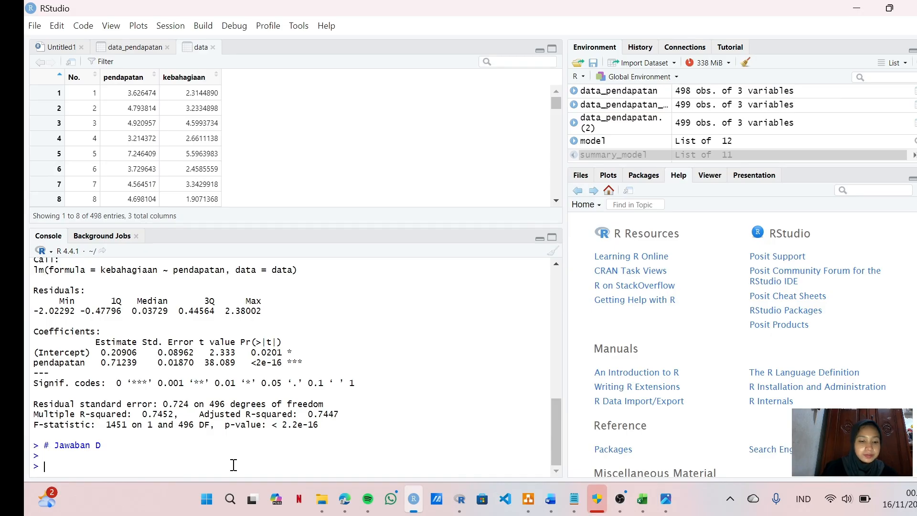
key("ctrl+v")
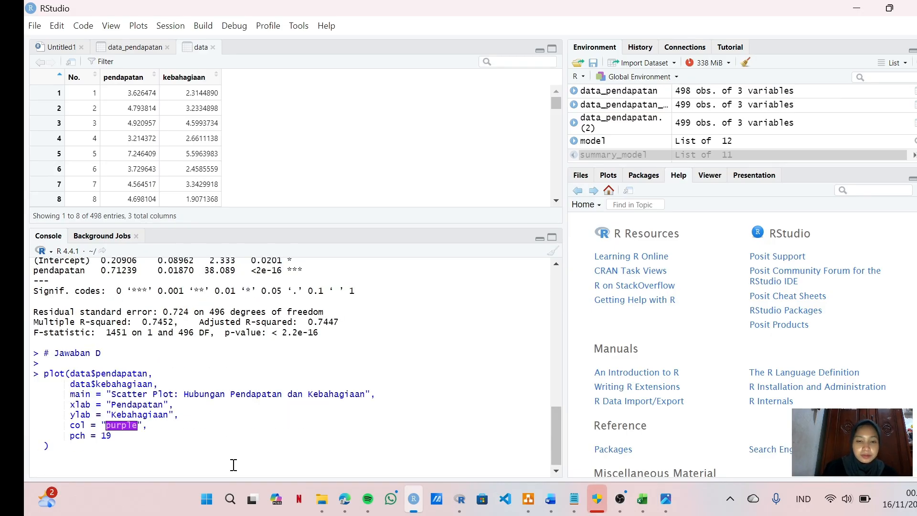
key("Return")
key("Return")
key("Return")
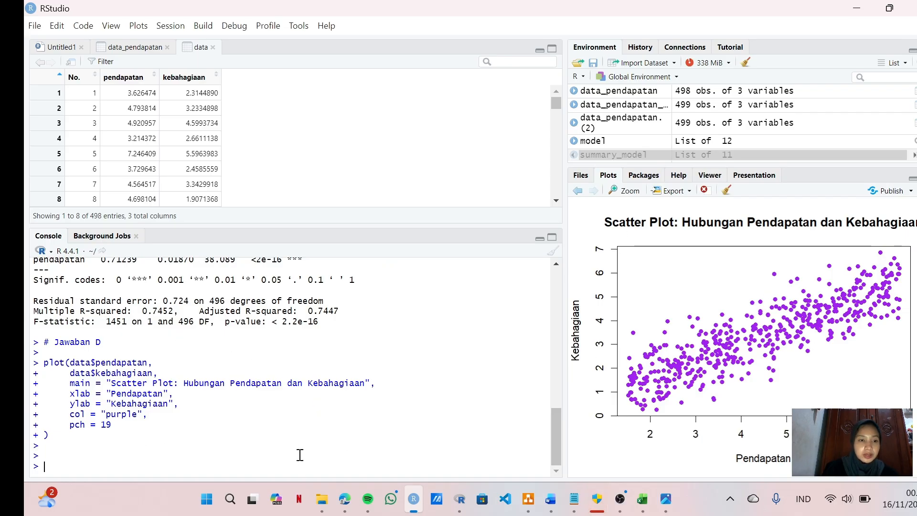
Step: Add the regression line to the scatter plot by copying abline(model, col="black", lwd=2) from Notepad and running it in the RStudio console
left_click(576, 509)
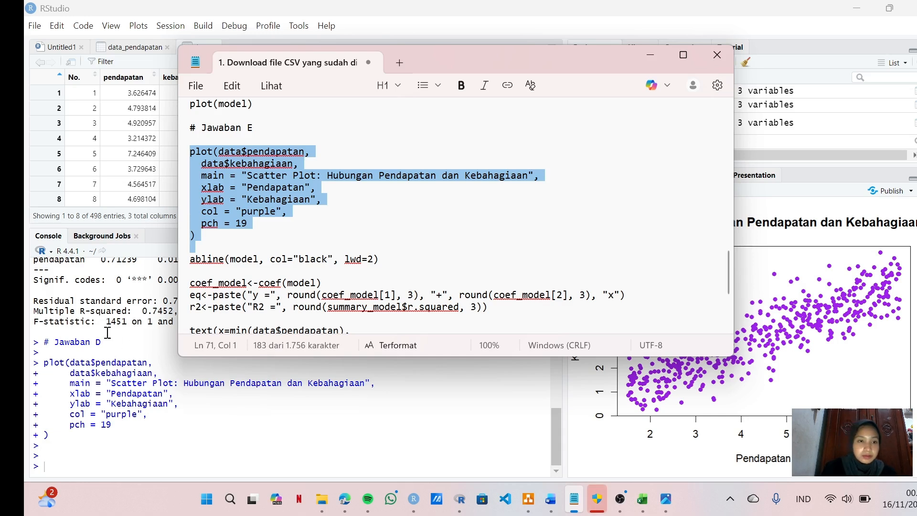
left_click(192, 259)
left_click(380, 260, "shift")
key("ctrl+c")
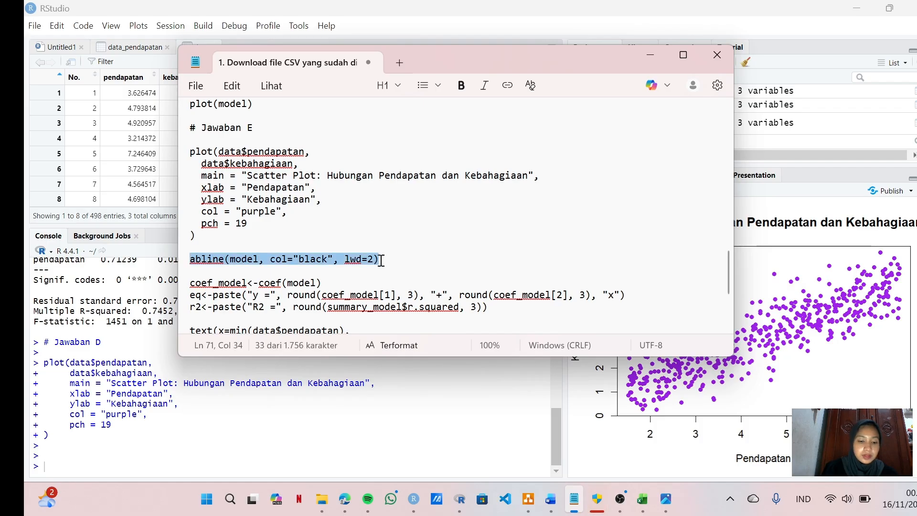
left_click(76, 460)
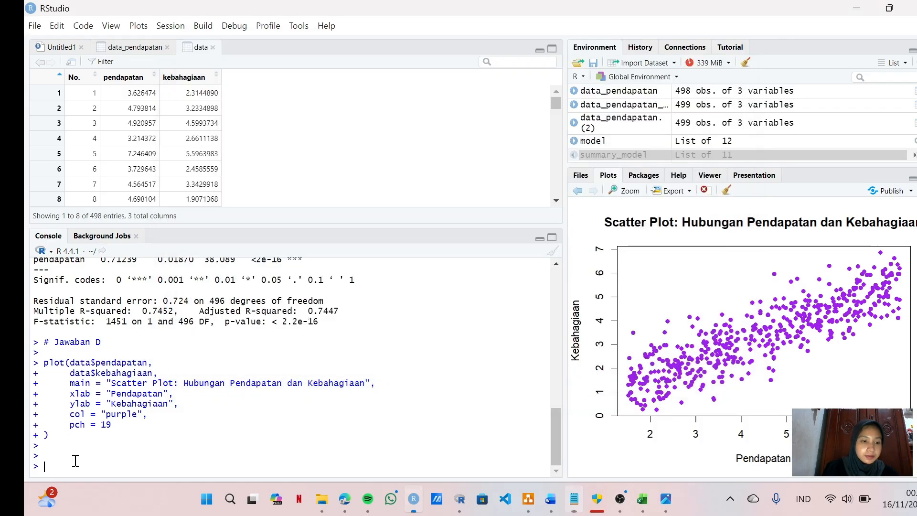
key("ctrl+v")
key("Return")
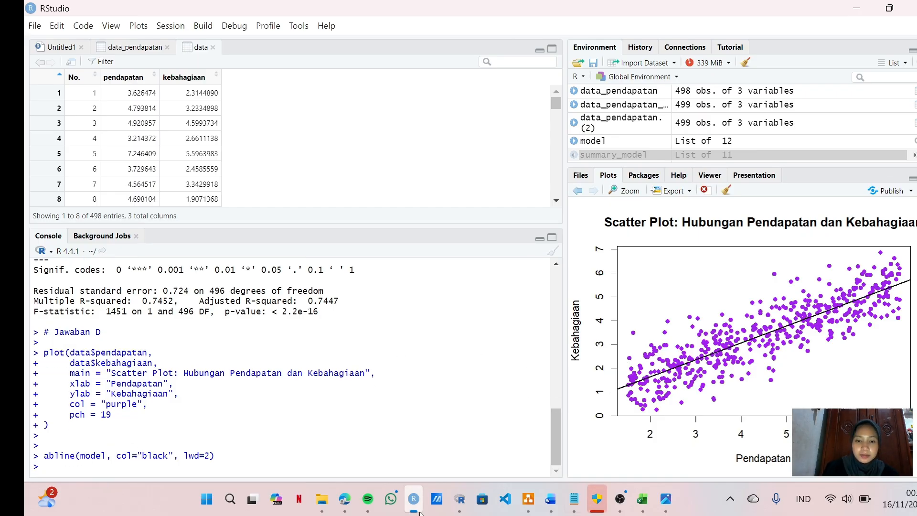
Step: Copy the coef_model, eq and r2 definitions, rounded to 3 decimals, from Notepad and run them in the RStudio console
left_click(574, 499)
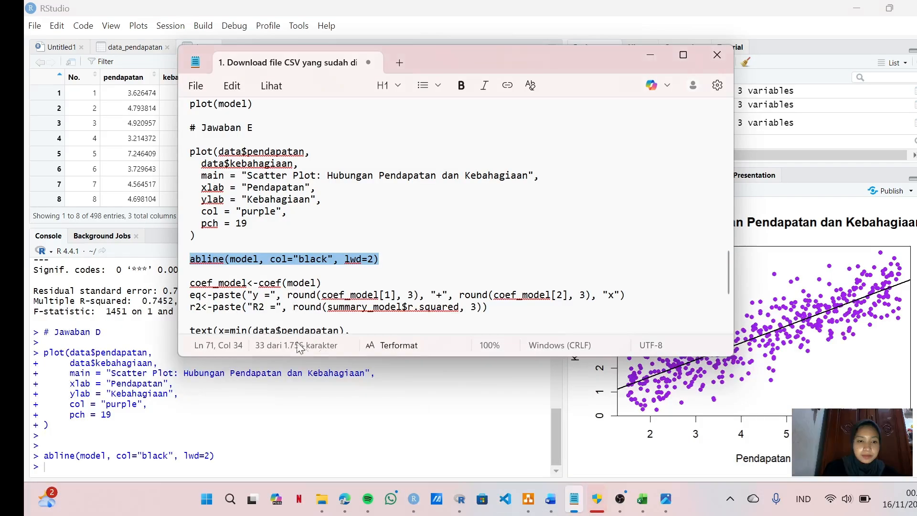
scroll(318, 239, "down", 3)
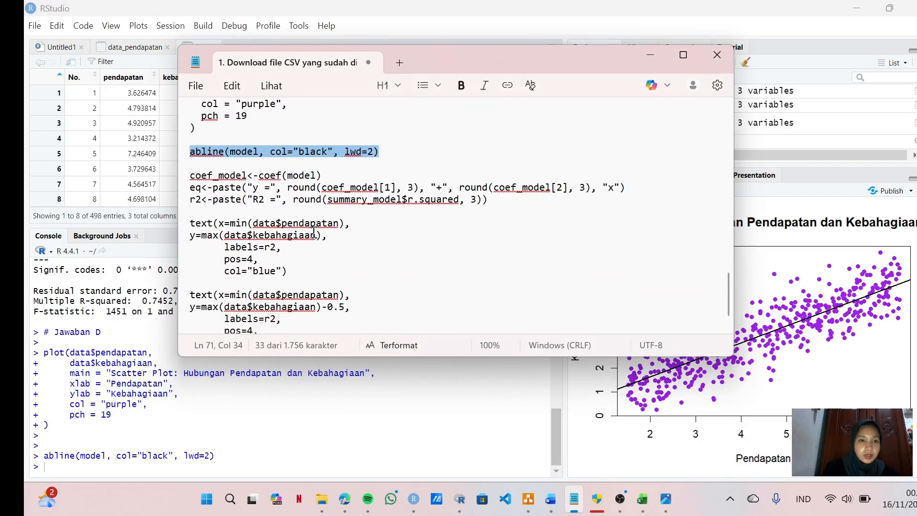
left_click_drag(194, 177, 492, 210)
key("ctrl+c")
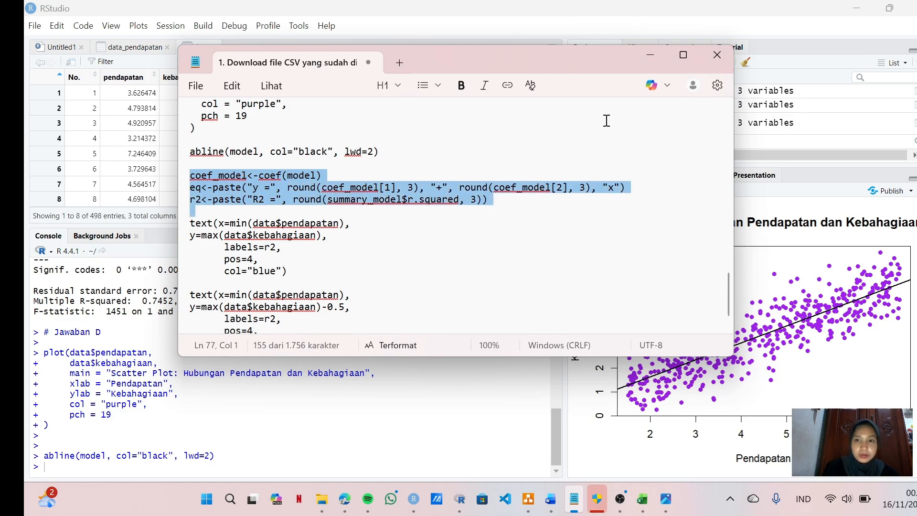
left_click(193, 472)
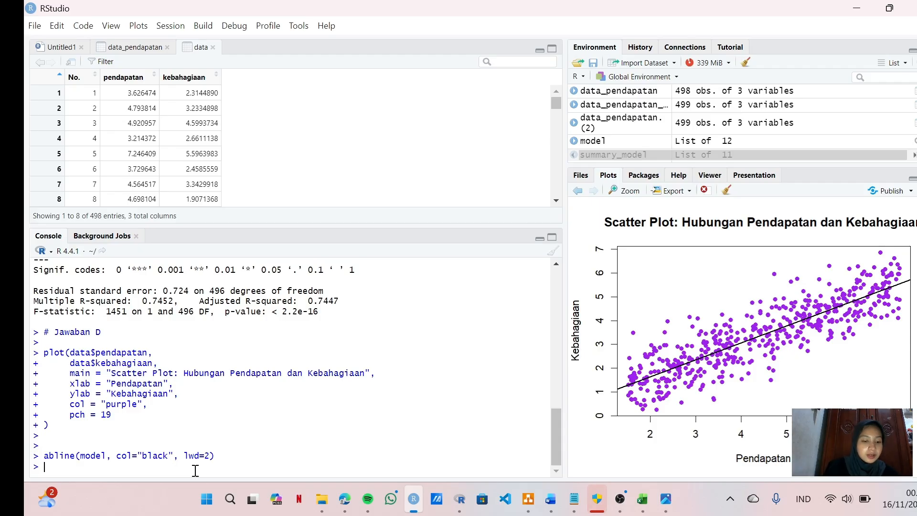
key("ctrl+v")
key("Return")
key("Return")
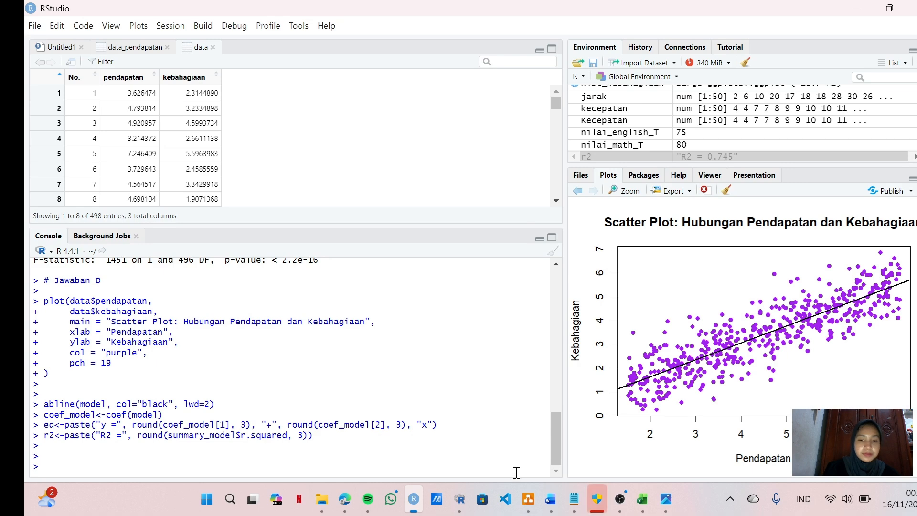
Step: Copy the first text() block from Notepad and run it in RStudio, placing the r2 label in blue at y=max(data$kebahagiaan) with pos=4
left_click(574, 499)
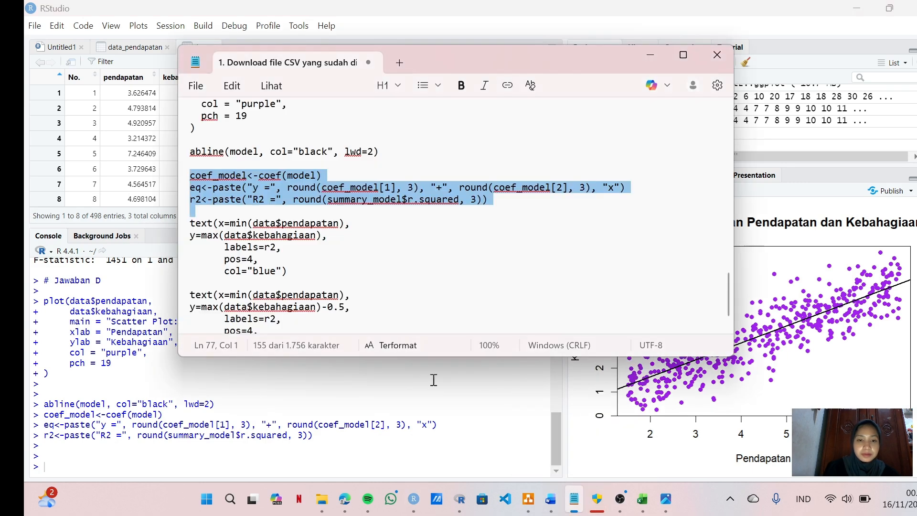
left_click(192, 223)
left_click_drag(192, 223, 303, 287)
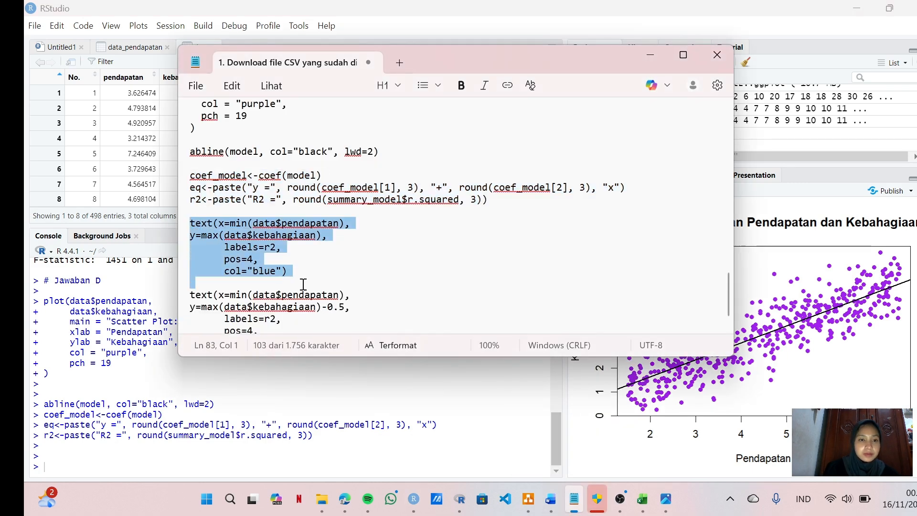
key("ctrl+c")
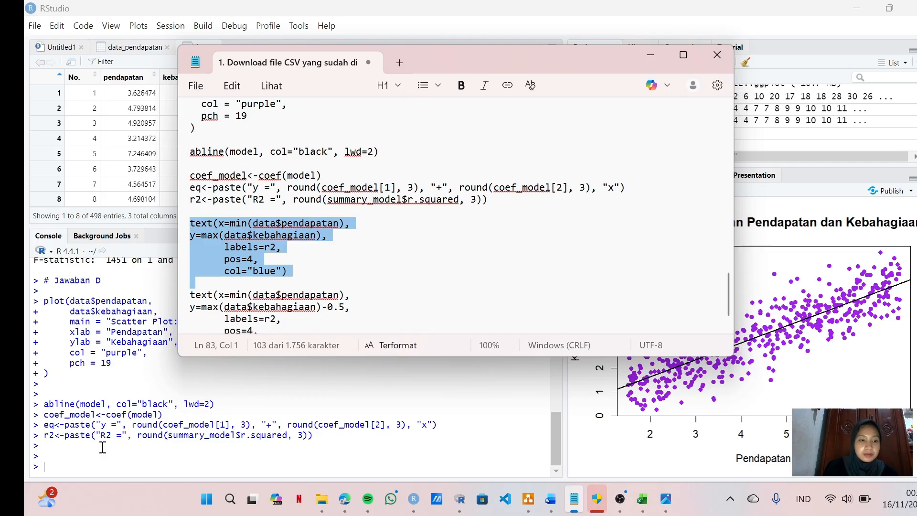
left_click(92, 461)
key("ctrl+v")
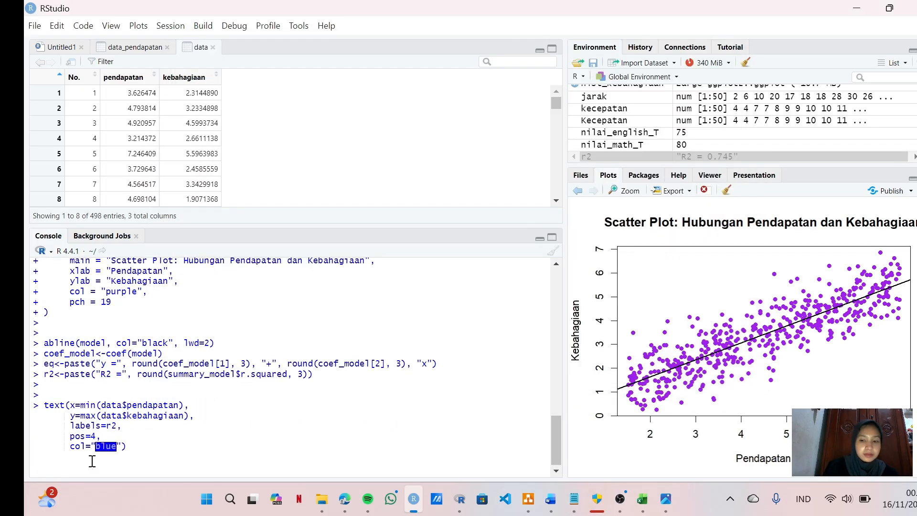
key("Return")
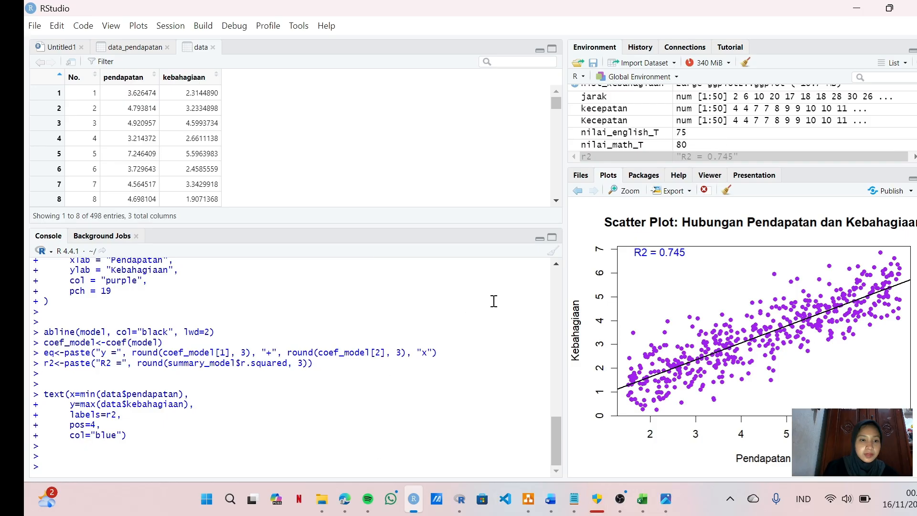
Step: Copy the second text() block from Notepad and run it in RStudio, placing a blue r2 label at y=max(data$kebahagiaan)-0.5 with pos=4
left_click(577, 511)
scroll(257, 285, "down", 1)
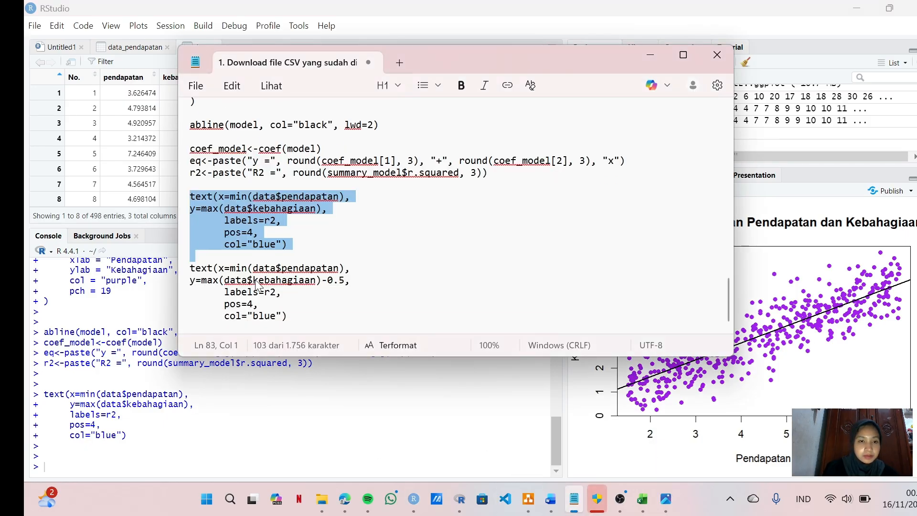
left_click_drag(190, 268, 308, 318)
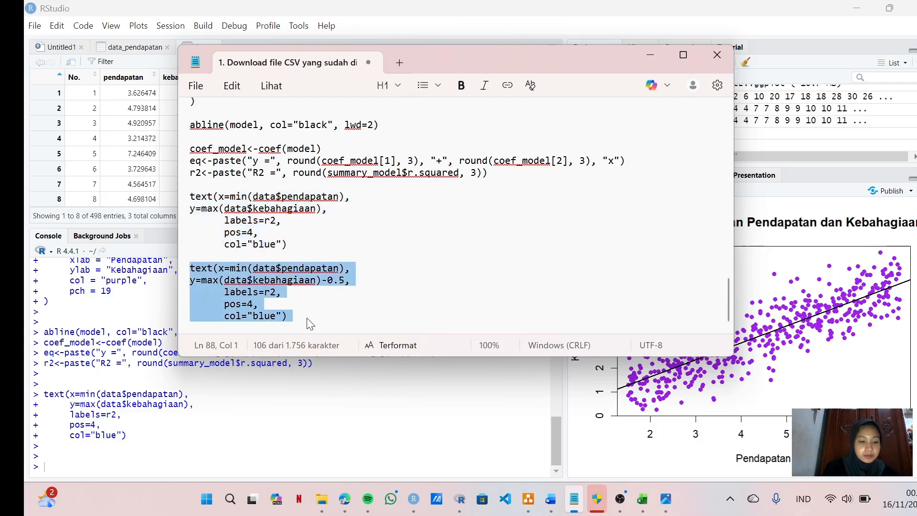
left_click(58, 459)
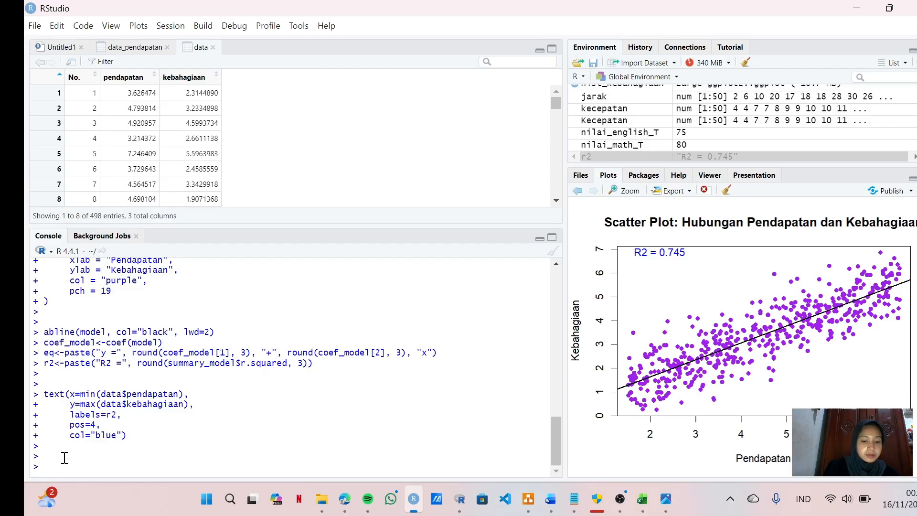
key("ctrl+v")
key("Return")
key("Return")
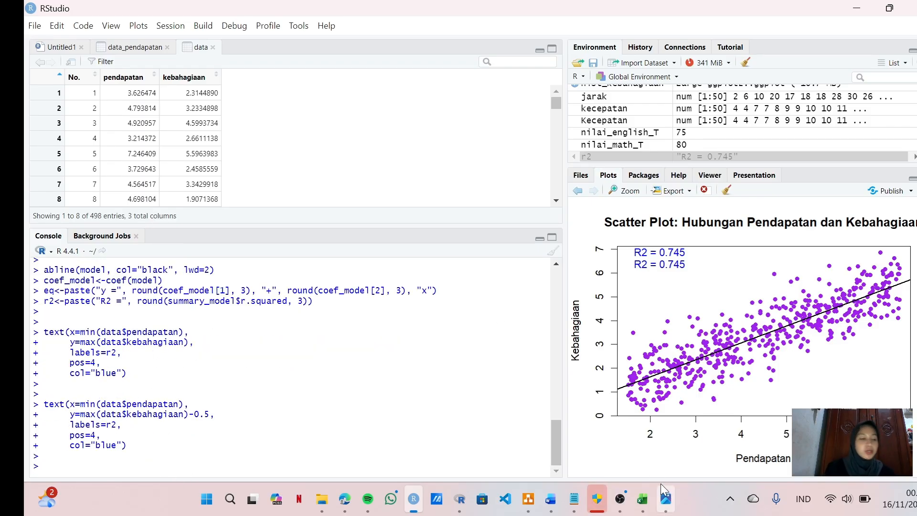
Step: Review the console commands for the scatter plot, regression line, equation and text labels against the plotted graph
mouse_move(661, 483)
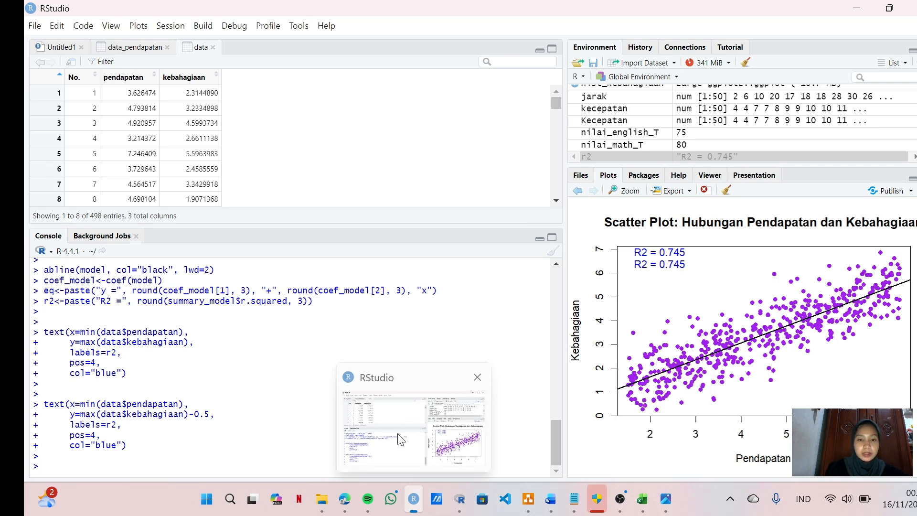
scroll(319, 310, "up", 3)
scroll(319, 310, "up", 5)
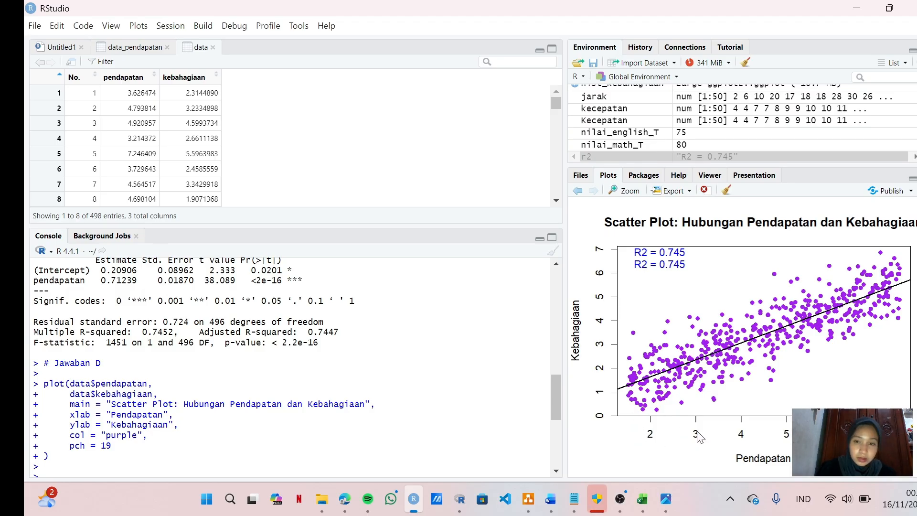
scroll(364, 284, "down", 6)
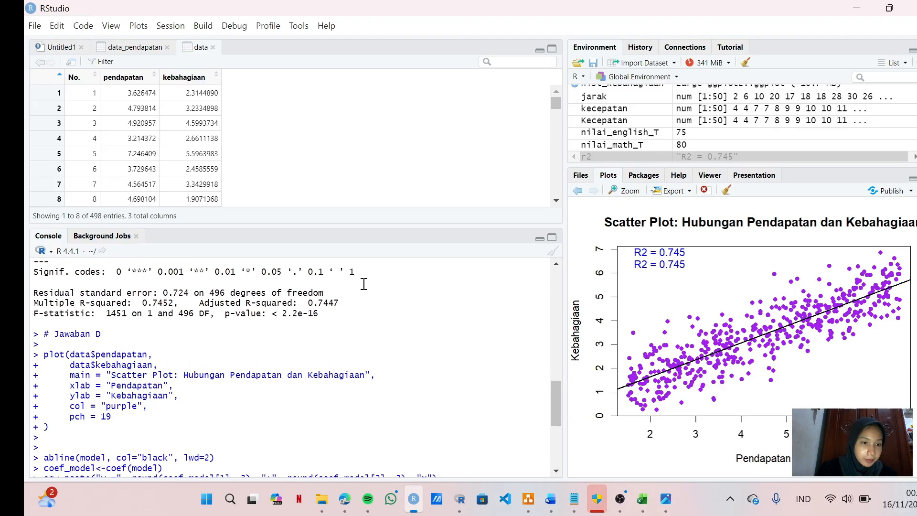
scroll(364, 284, "down", 2)
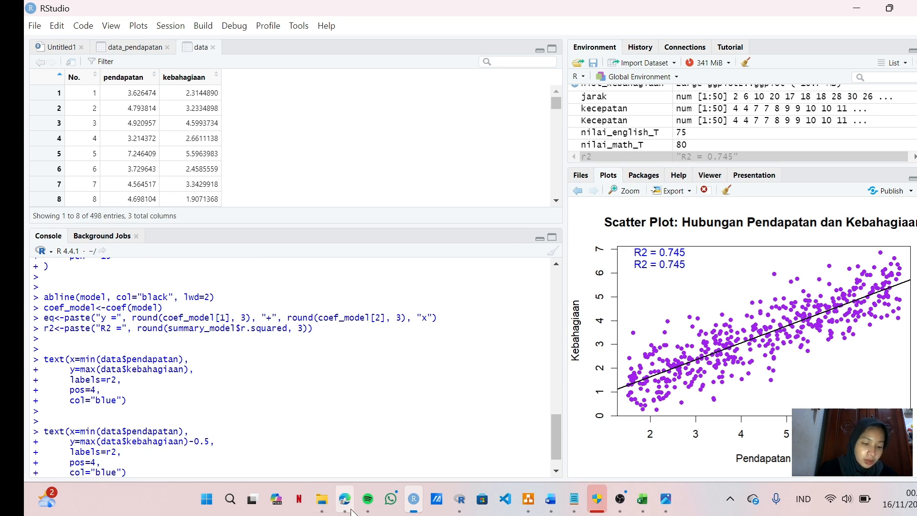
mouse_move(323, 512)
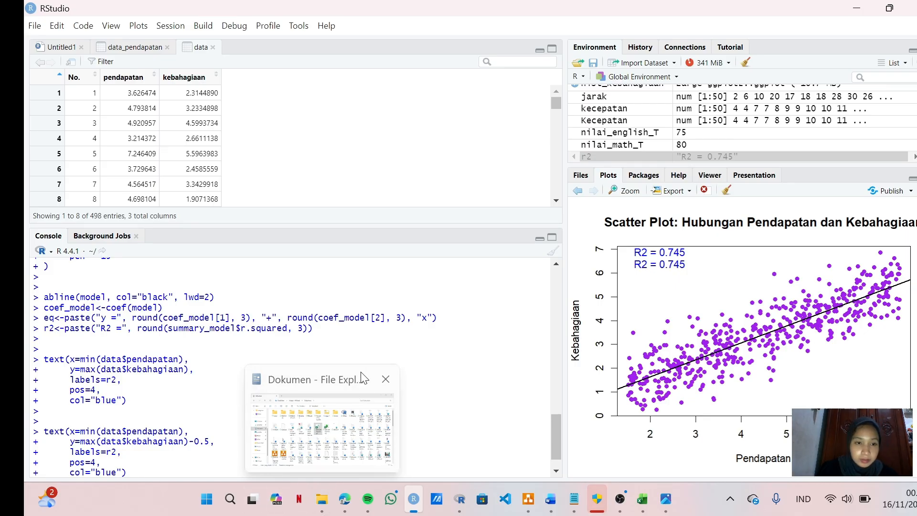
scroll(215, 302, "up", 2)
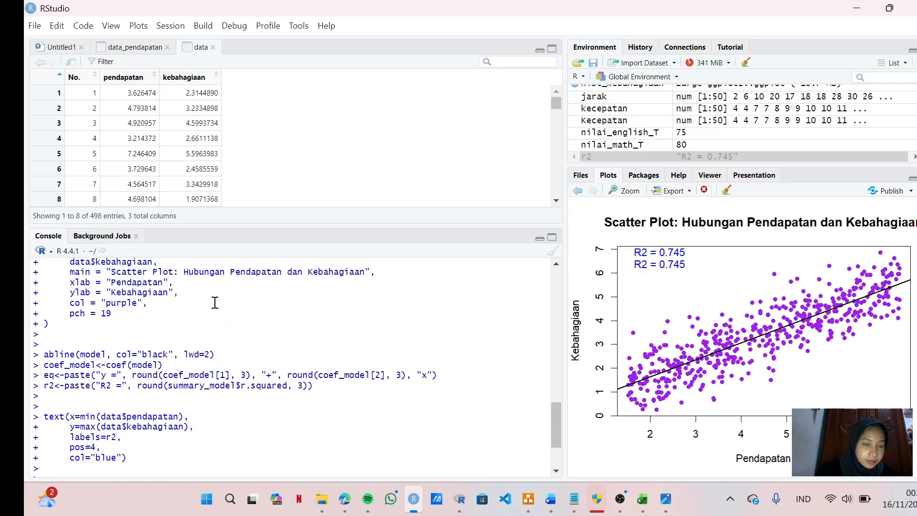
scroll(215, 302, "up", 3)
scroll(186, 354, "down", 1)
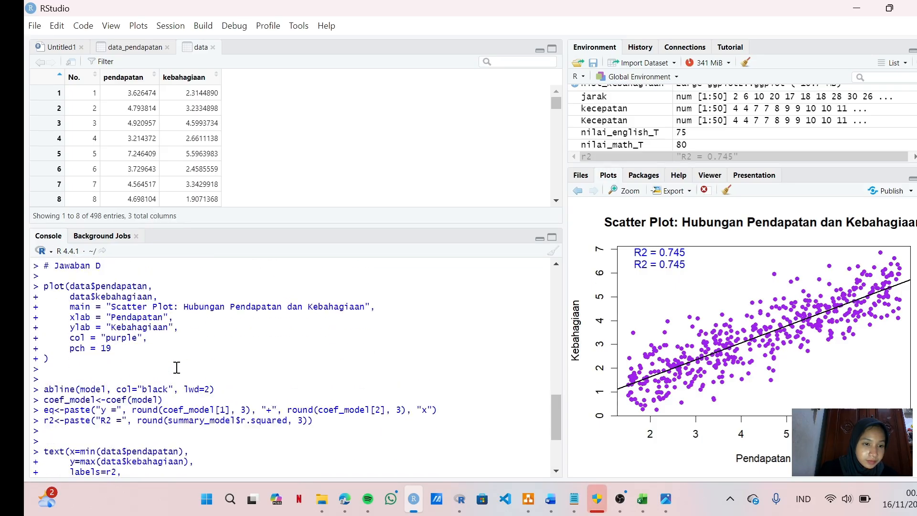
scroll(177, 367, "down", 1)
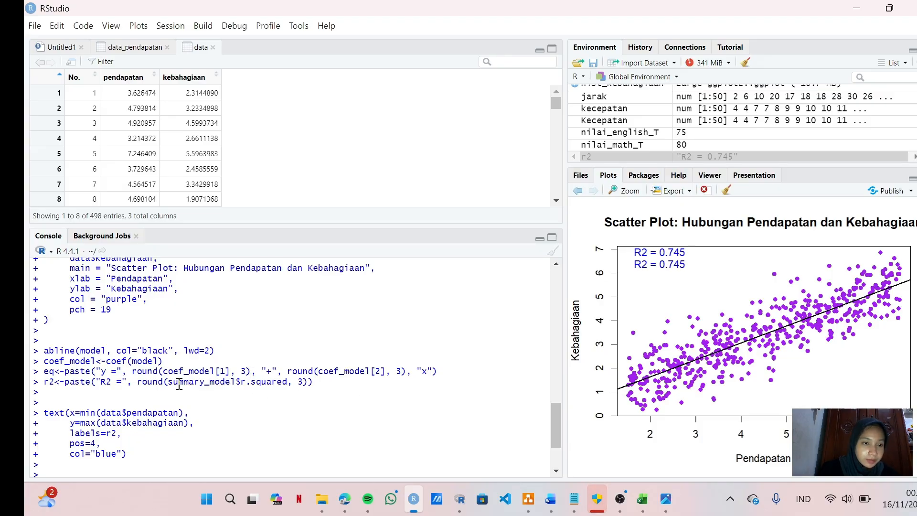
scroll(179, 385, "down", 2)
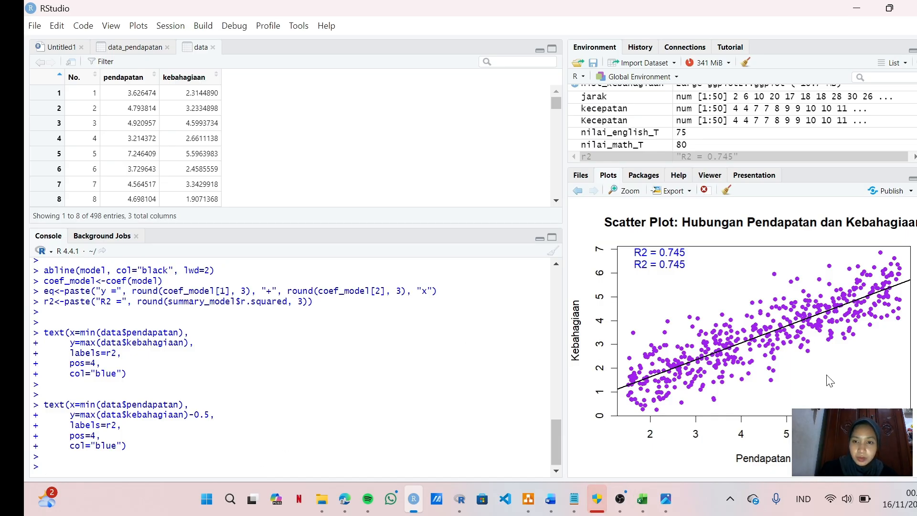
Step: Check the regression graph code in Notepad, return to RStudio and dismiss the WhatsApp notification
left_click(369, 363)
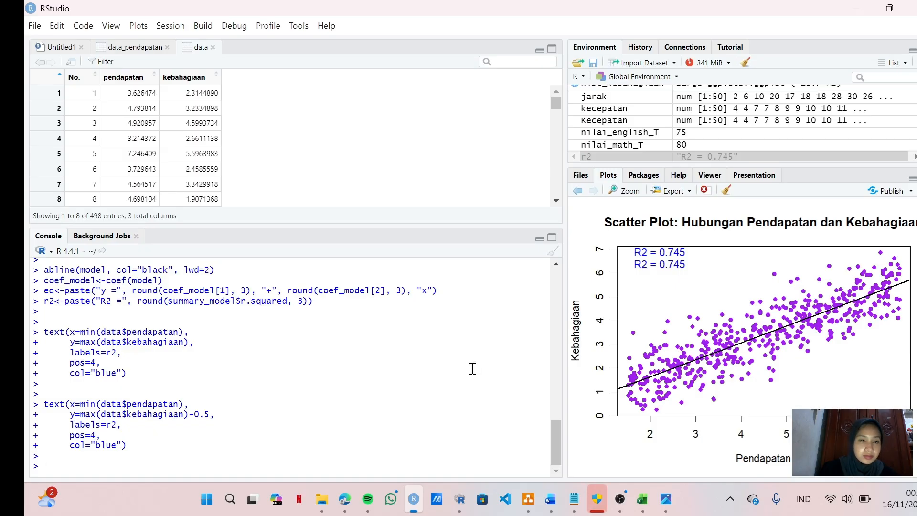
left_click(574, 499)
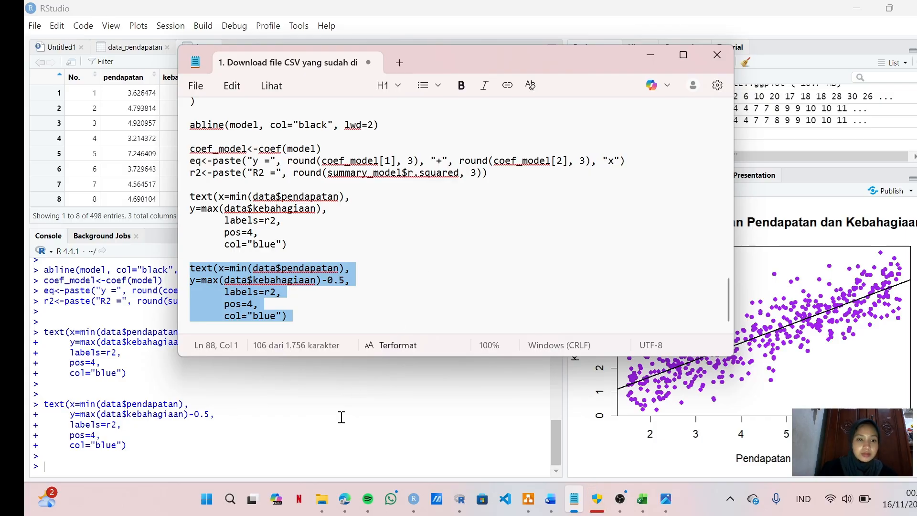
left_click(322, 460)
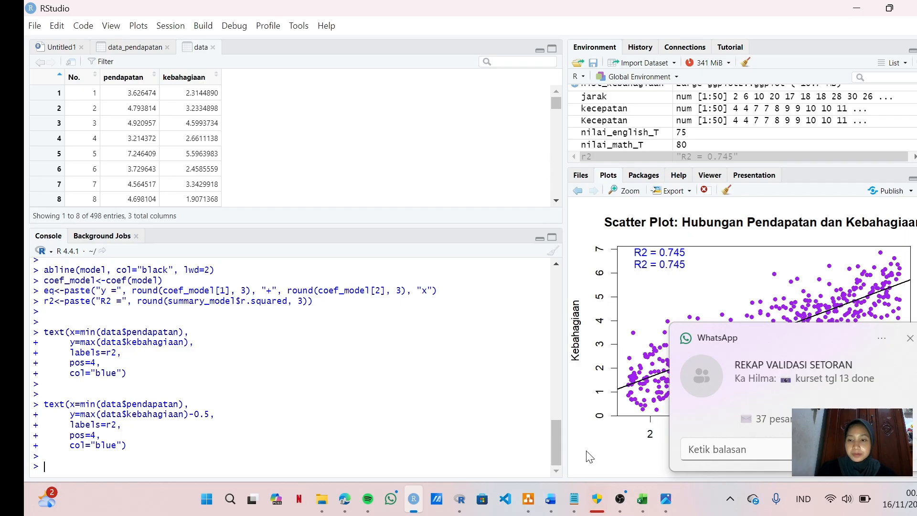
left_click(909, 339)
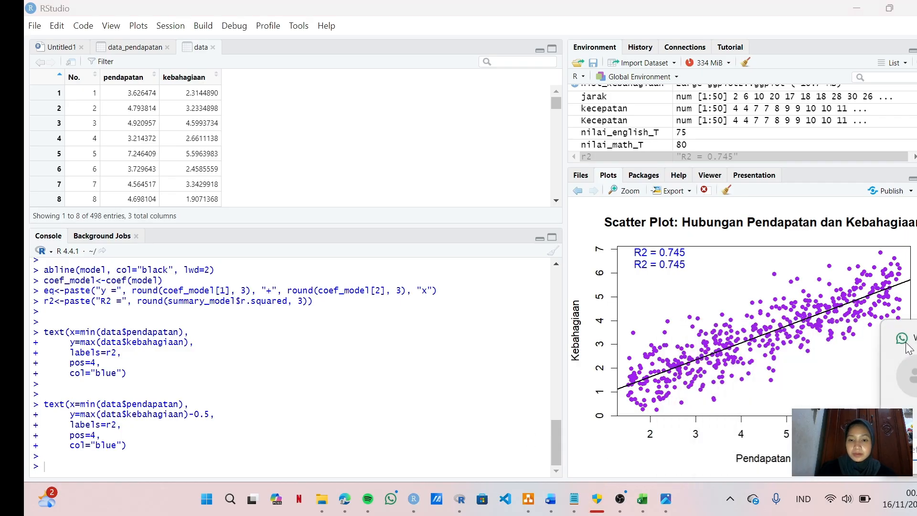
Step: Review tasks a to e in the Word assignment document alongside the Notepad code, undoing the accidental style change
mouse_move(573, 505)
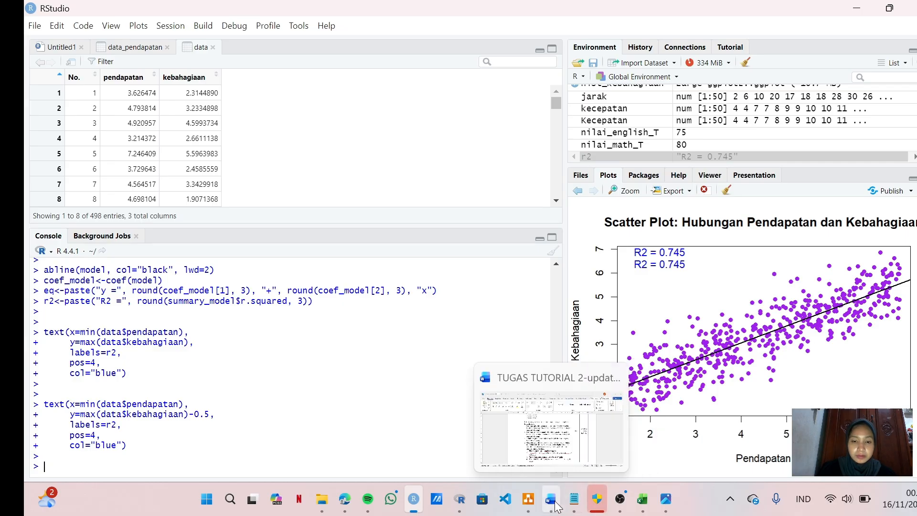
left_click(556, 506)
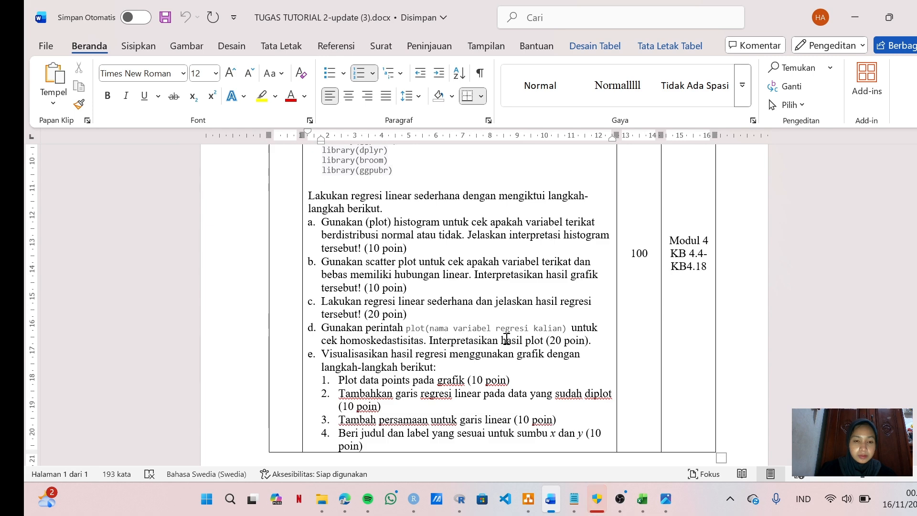
mouse_move(574, 501)
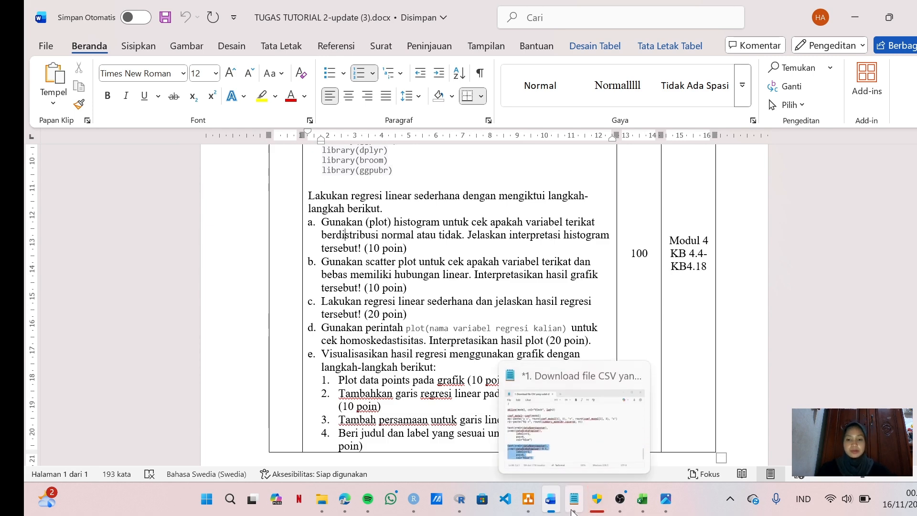
mouse_move(566, 446)
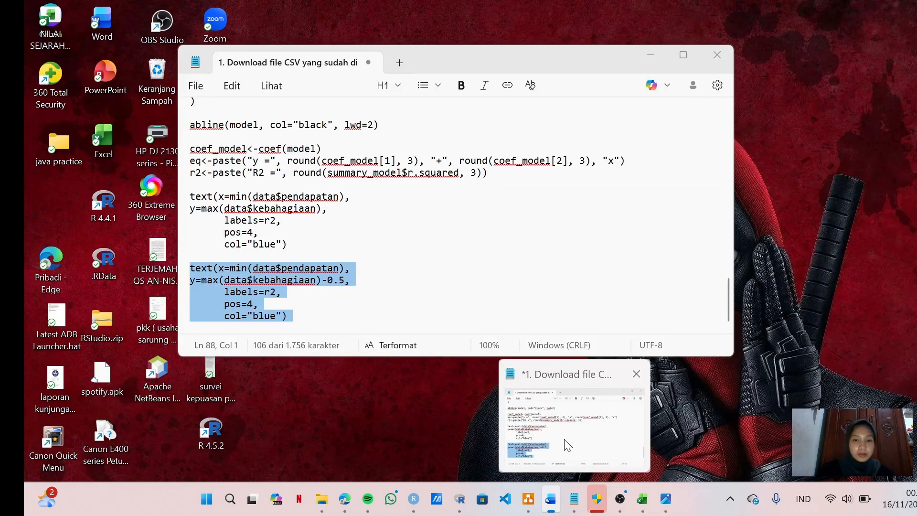
left_click(551, 397)
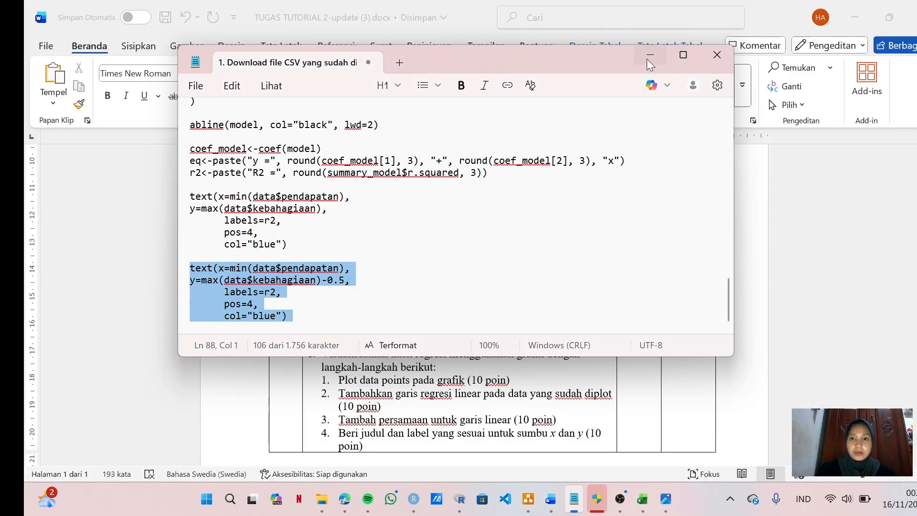
left_click(648, 61)
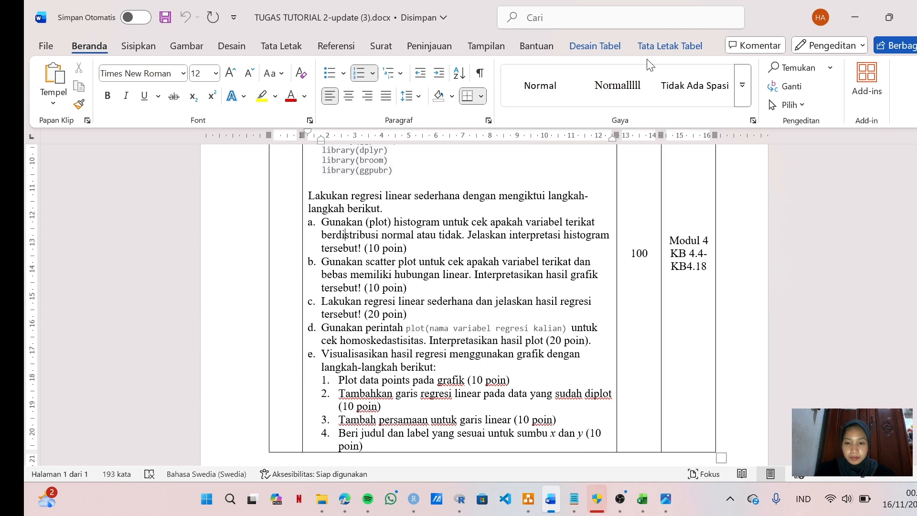
left_click(634, 90)
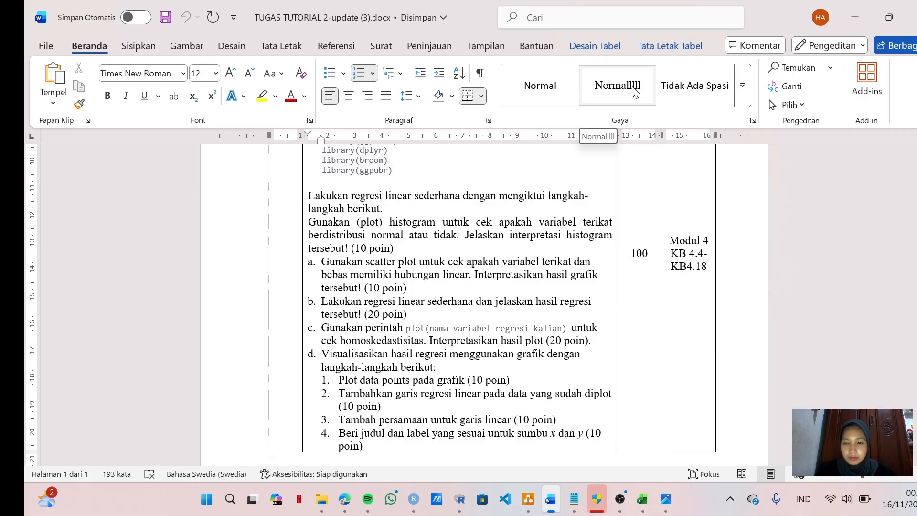
key("ctrl+z")
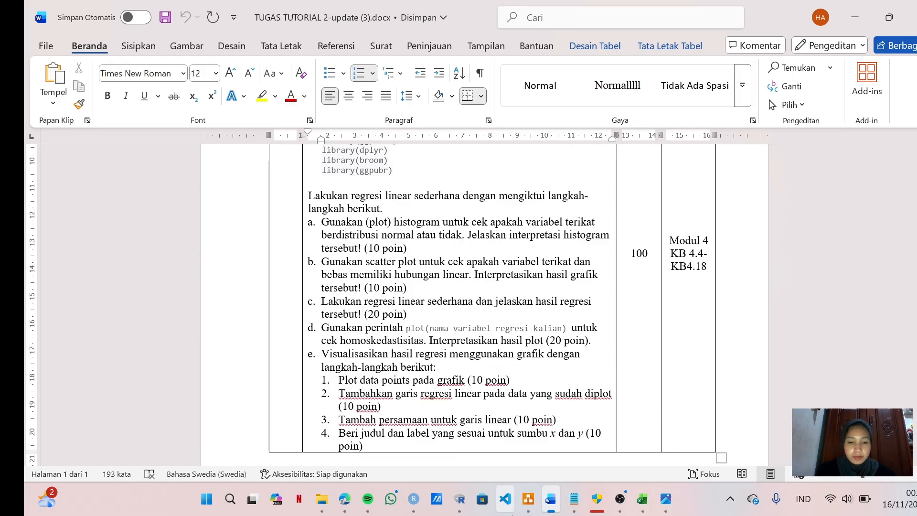
Step: Switch to RStudio and enter the comment "# Jawaban E" in the console, followed by an empty line
mouse_move(527, 513)
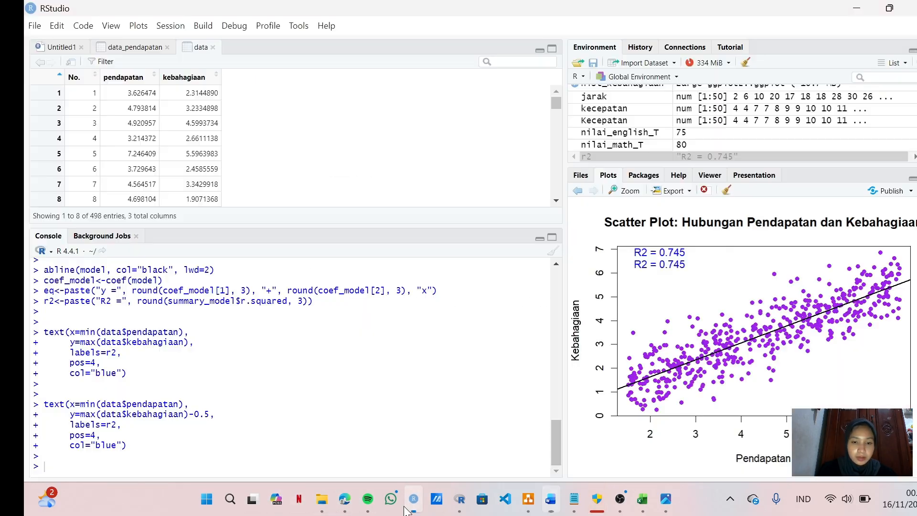
left_click(414, 499)
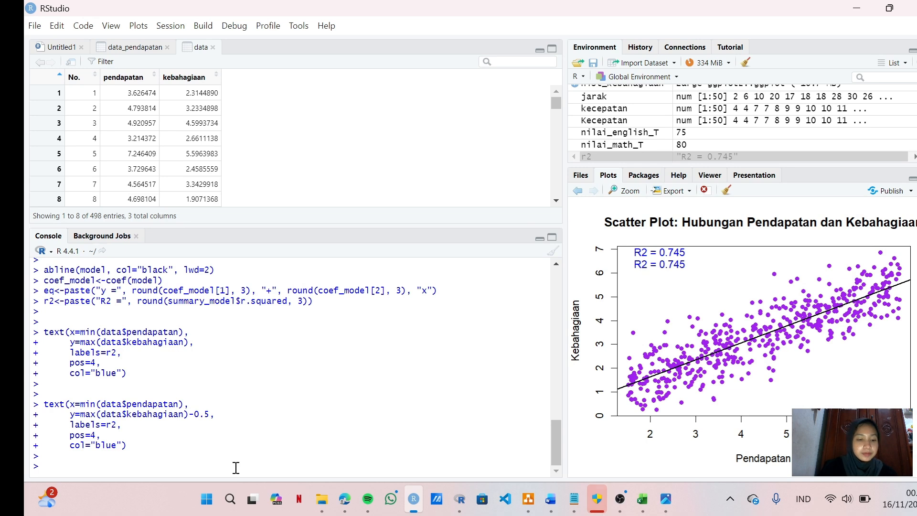
type("# Jawaban ")
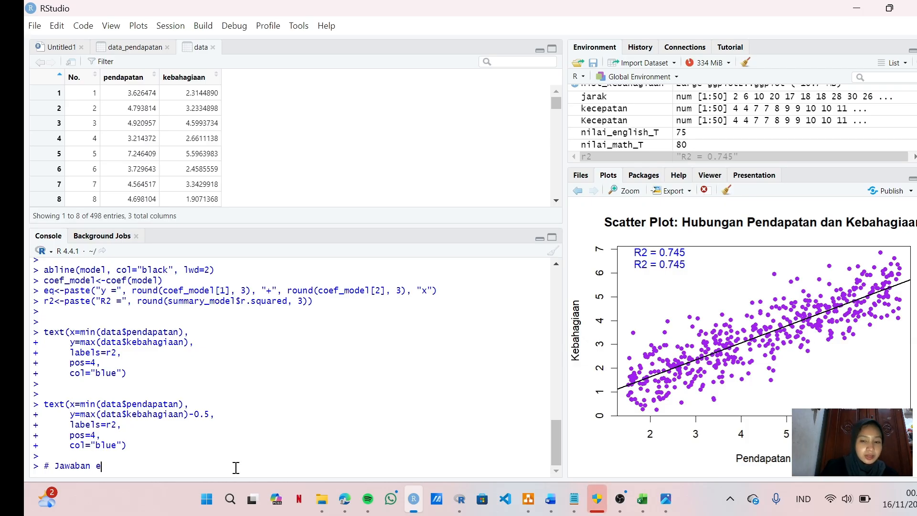
type("E")
key("Return")
key("Return")
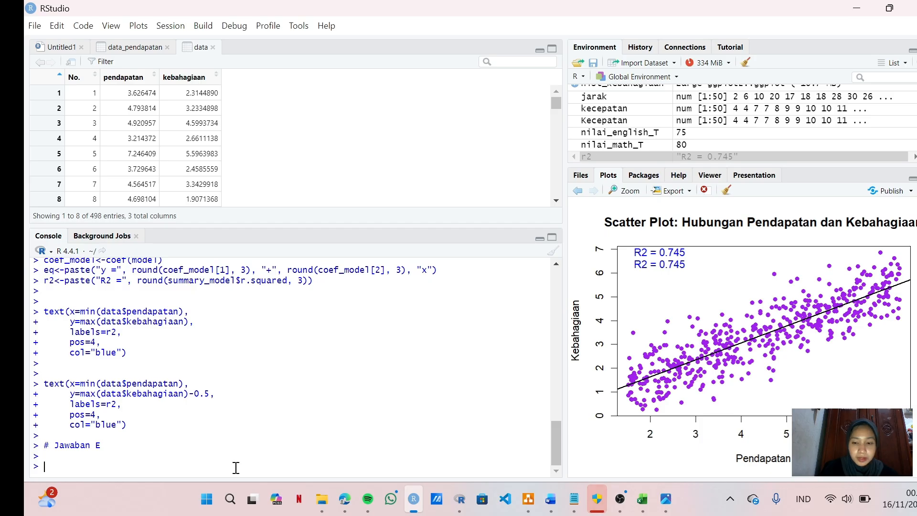
Step: Run par(mfrow=c(2, 2)) in the console to arrange plots in a two-by-two grid
type("par")
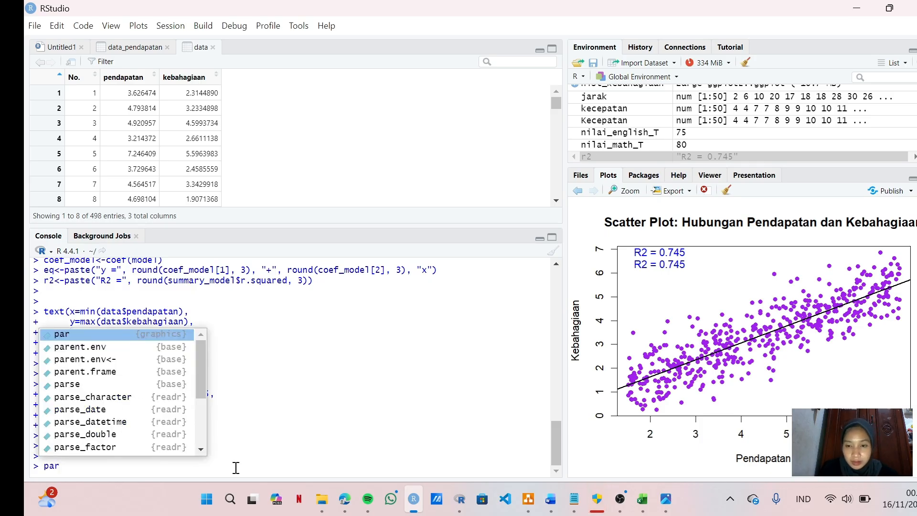
key("Tab")
type("mfrow")
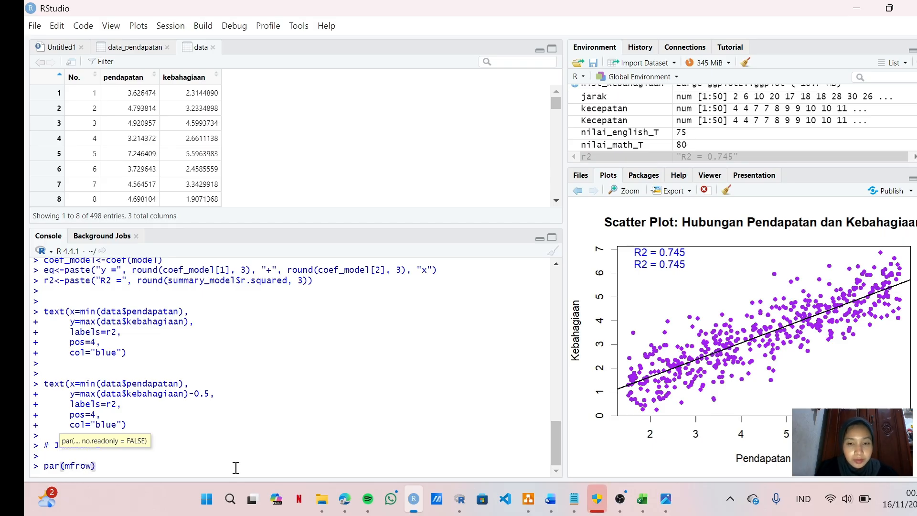
type("=c")
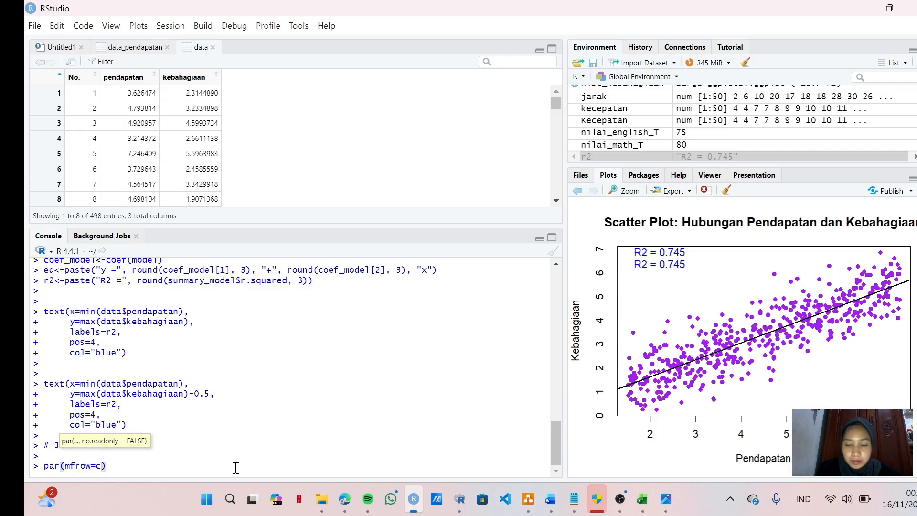
type("(2,")
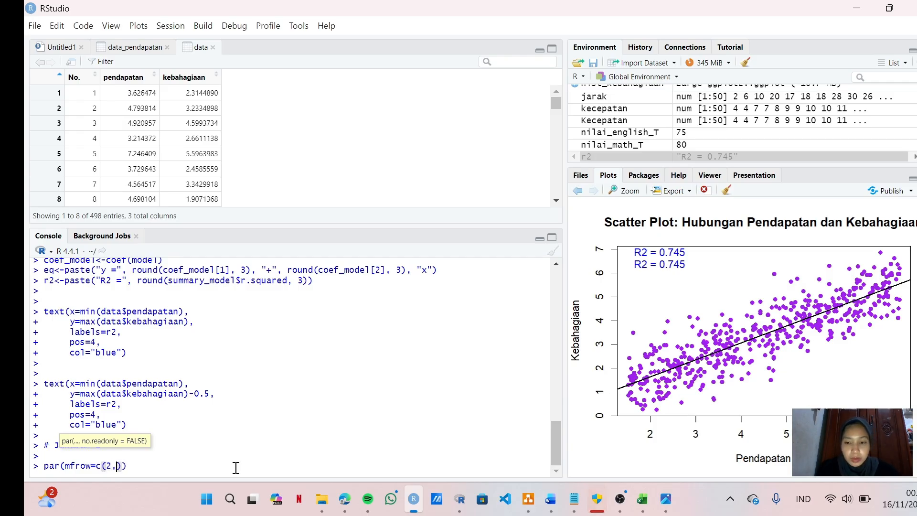
type(" 2")
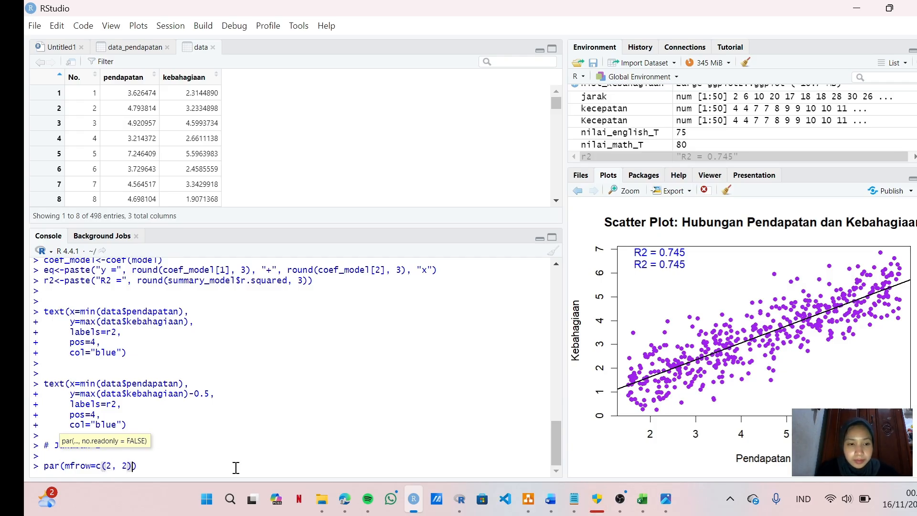
key("Return")
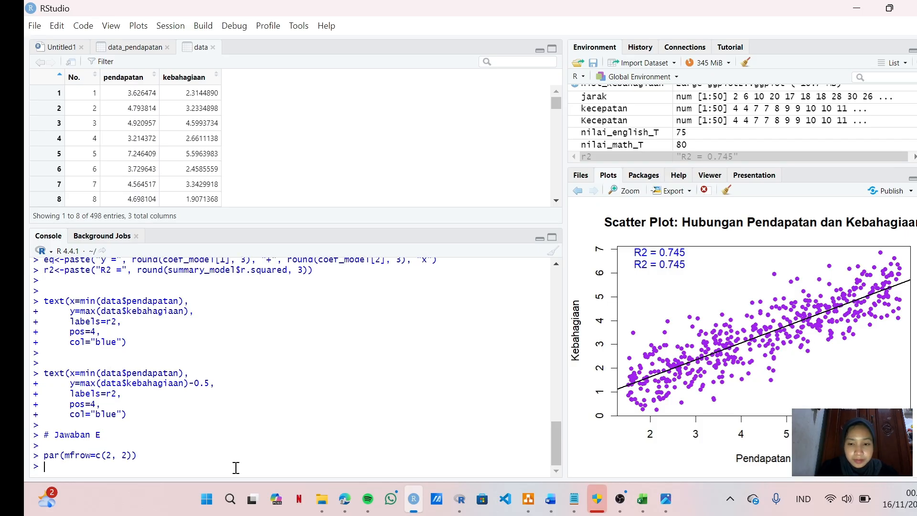
Step: Run plot(model) in the console to draw the regression diagnostic plots
type("plot")
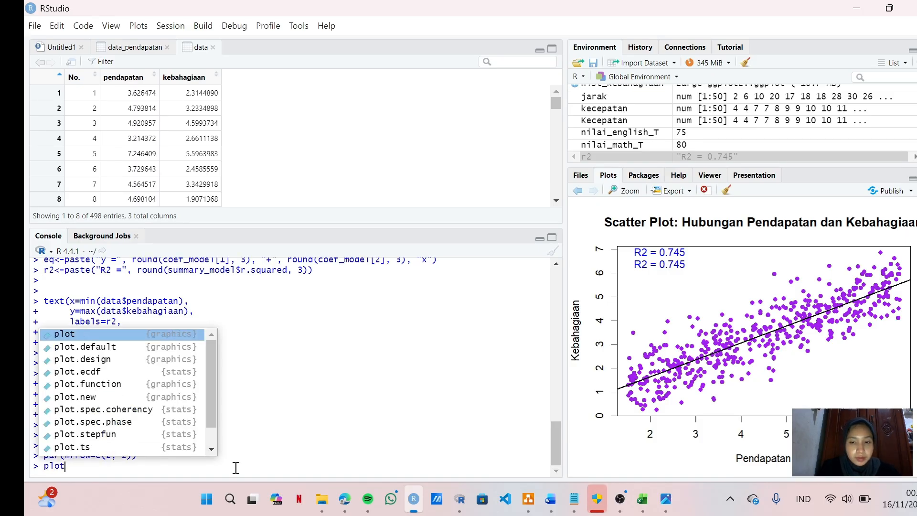
type("(mode")
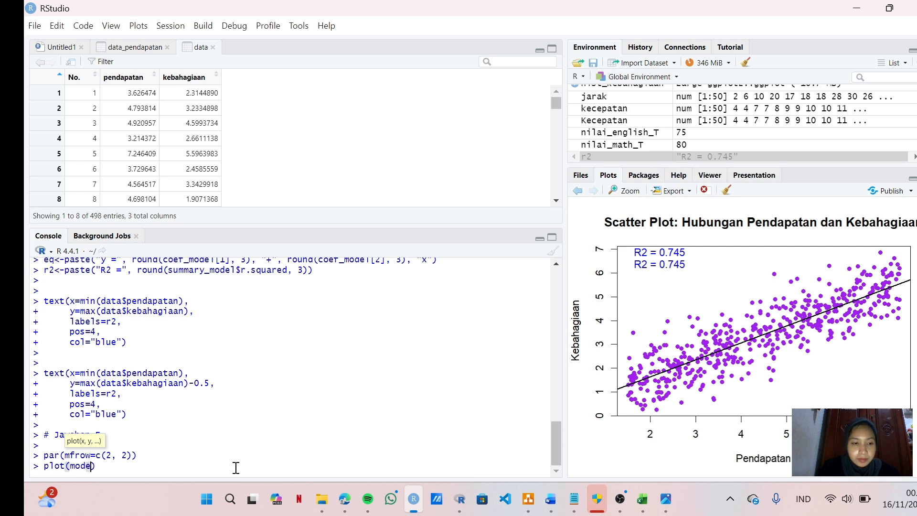
type("l")
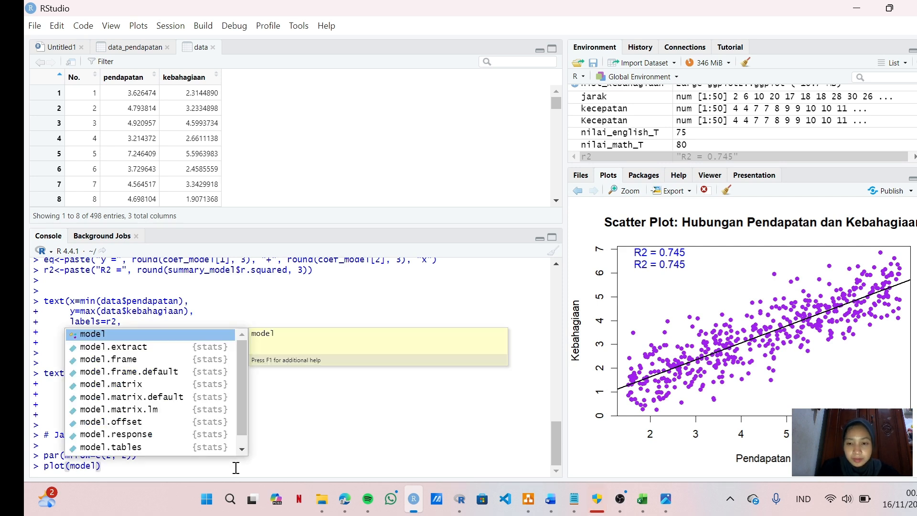
key("Return")
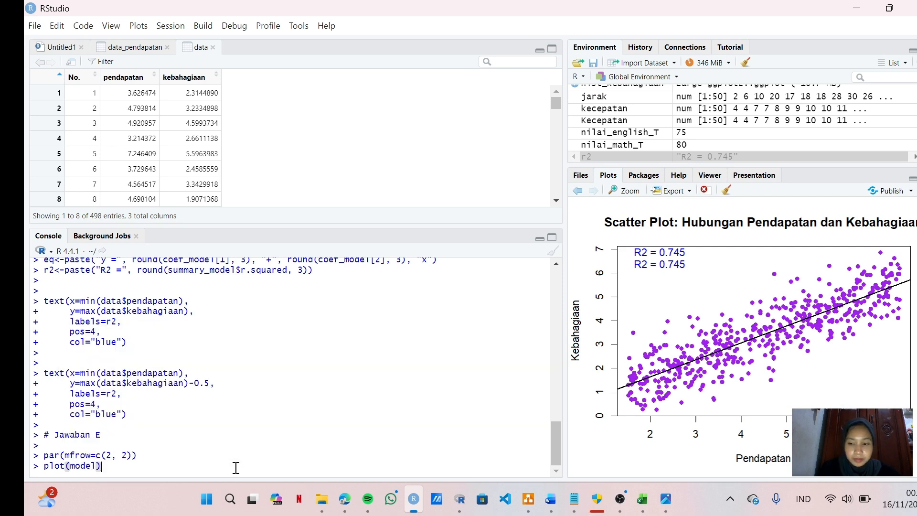
key("Return")
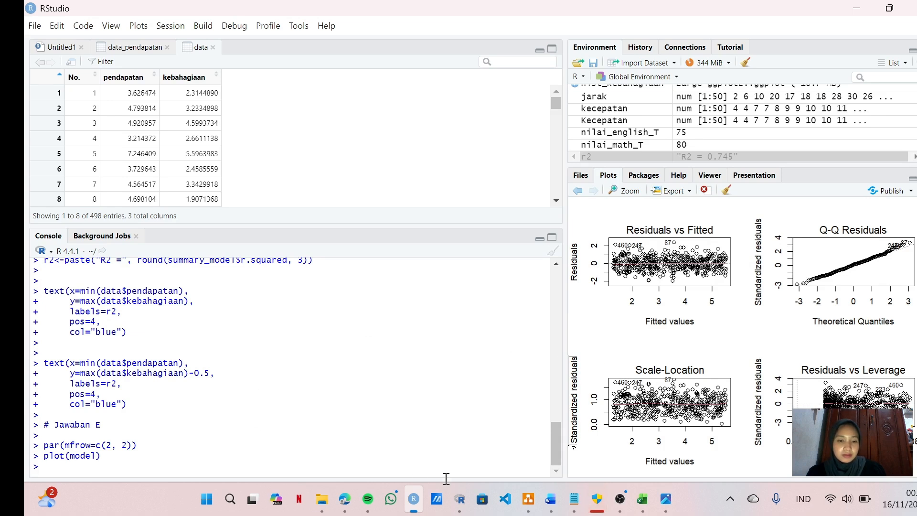
mouse_move(543, 508)
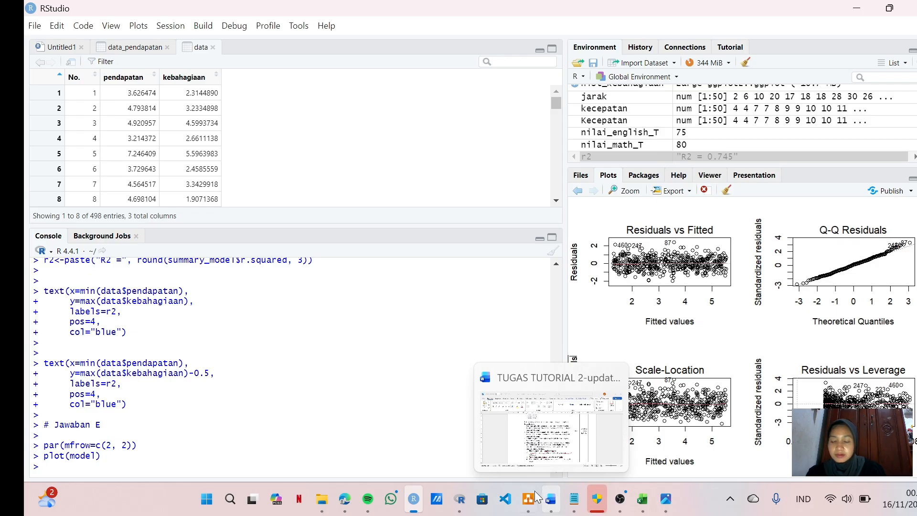
mouse_move(519, 485)
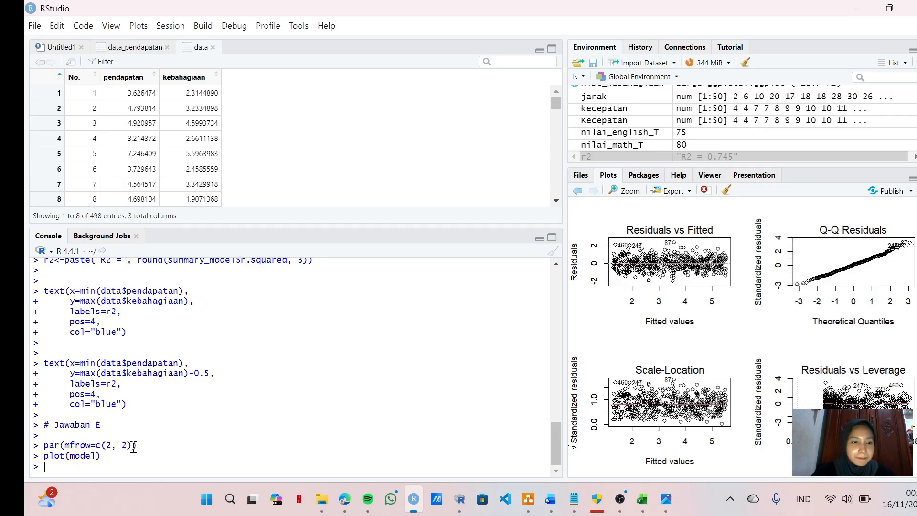
scroll(99, 453, "up", 1)
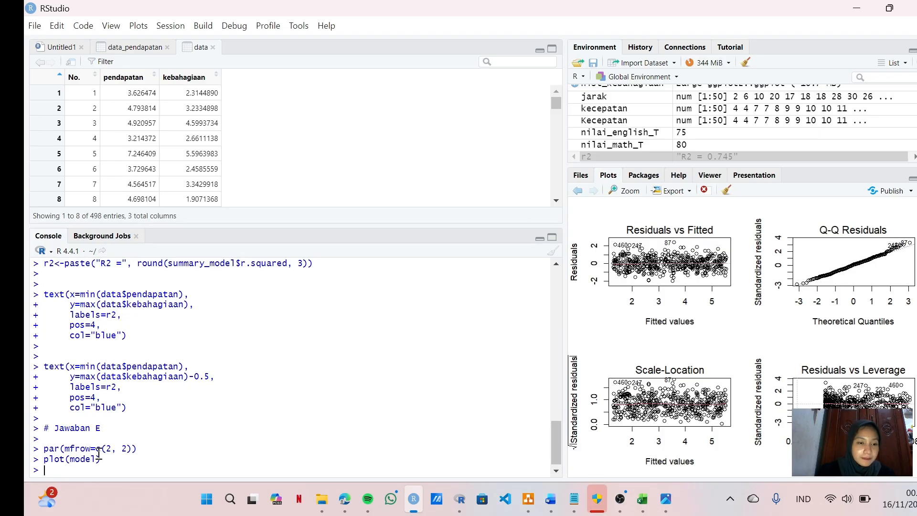
scroll(123, 414, "down", 1)
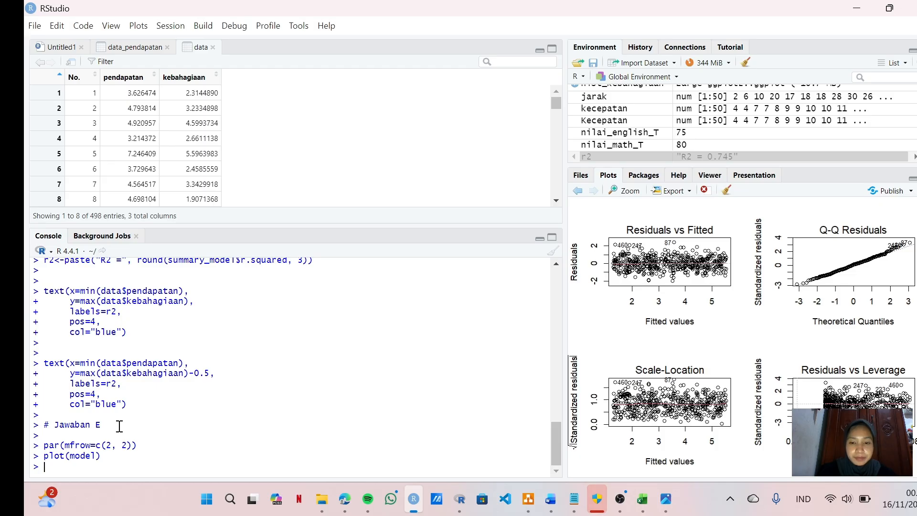
Step: Add an empty line and another "# Jawaban E" comment below the plot(model) command in the console
key("Return")
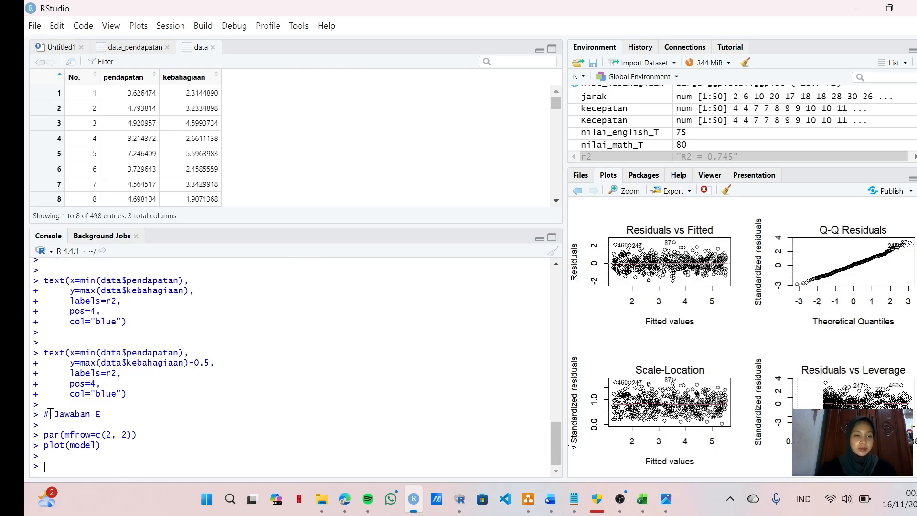
type("#")
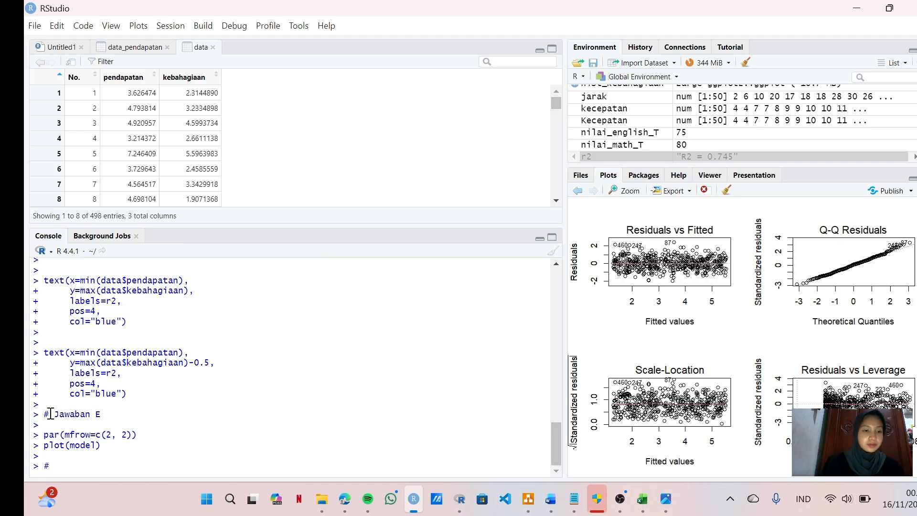
type(" Jaw")
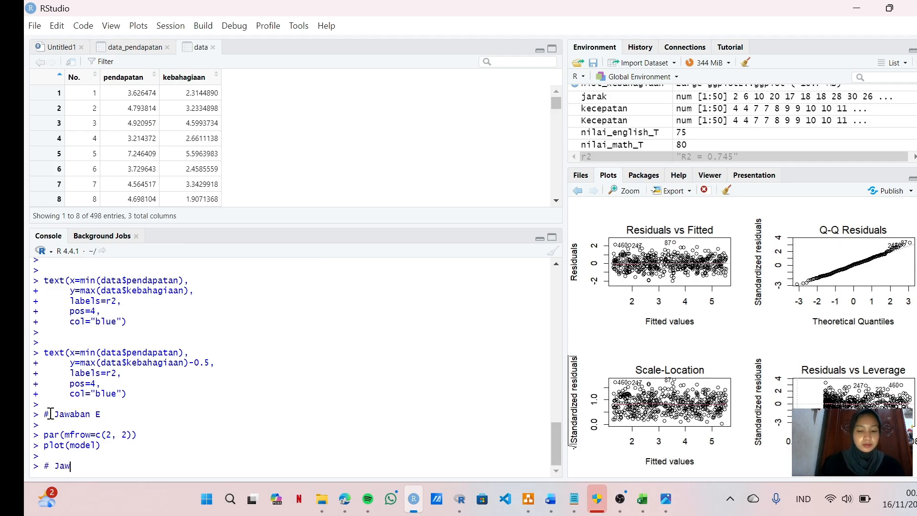
type("aban E")
key("Return")
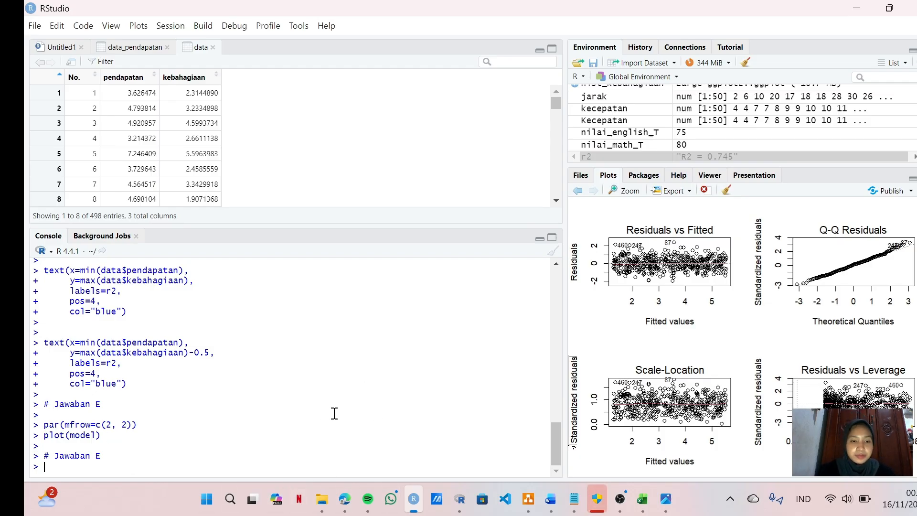
Step: Review the console history from the "# Jawaban E" commands back to the data import and histogram code
scroll(225, 387, "up", 5)
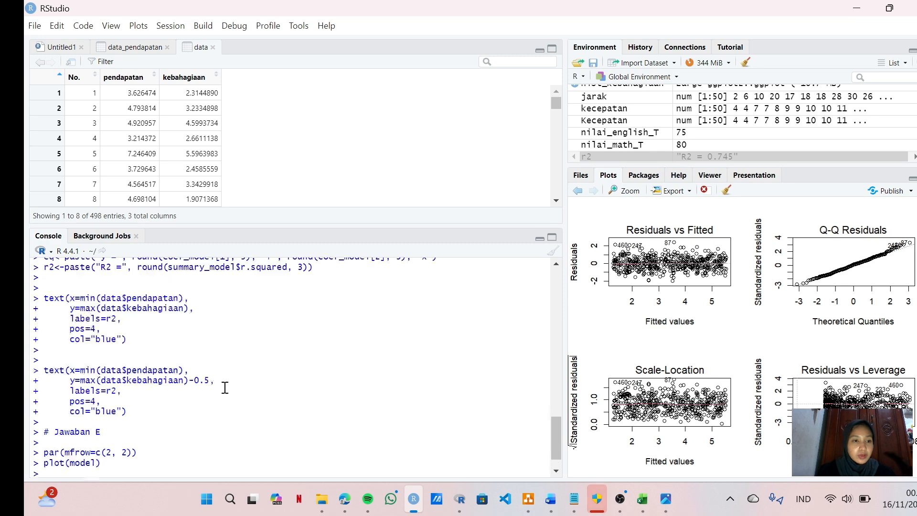
scroll(225, 388, "up", 2)
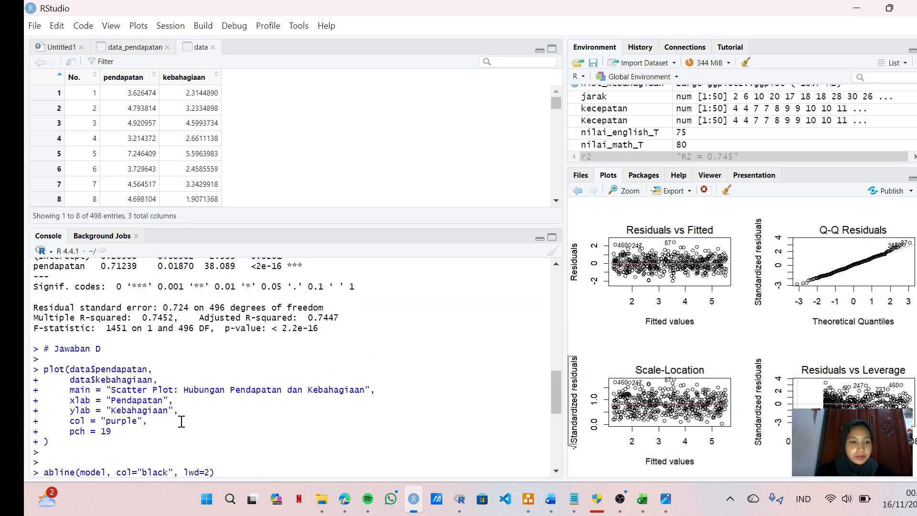
scroll(191, 406, "down", 1)
scroll(193, 403, "up", 1)
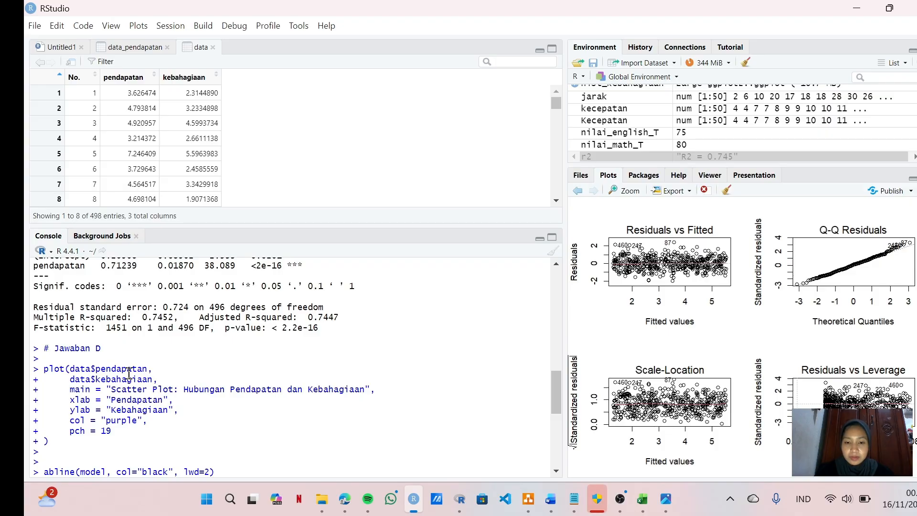
scroll(130, 348, "up", 6)
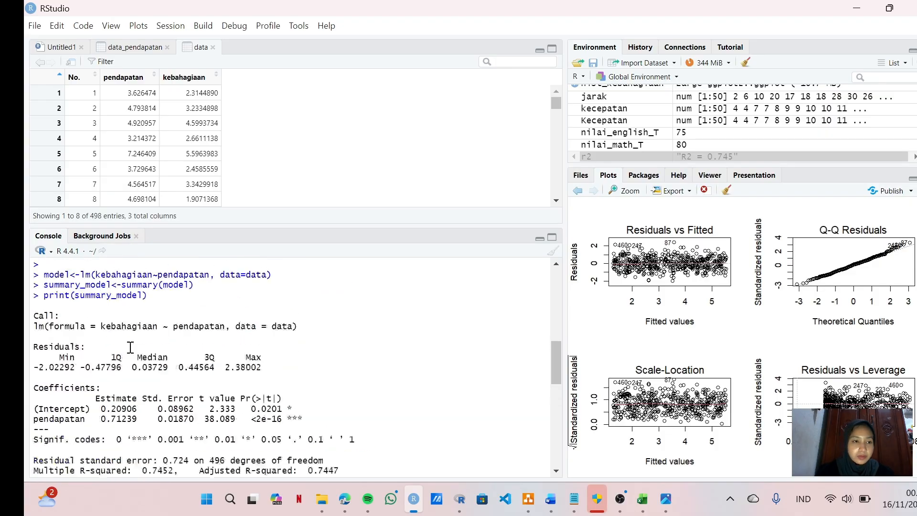
scroll(130, 347, "up", 10)
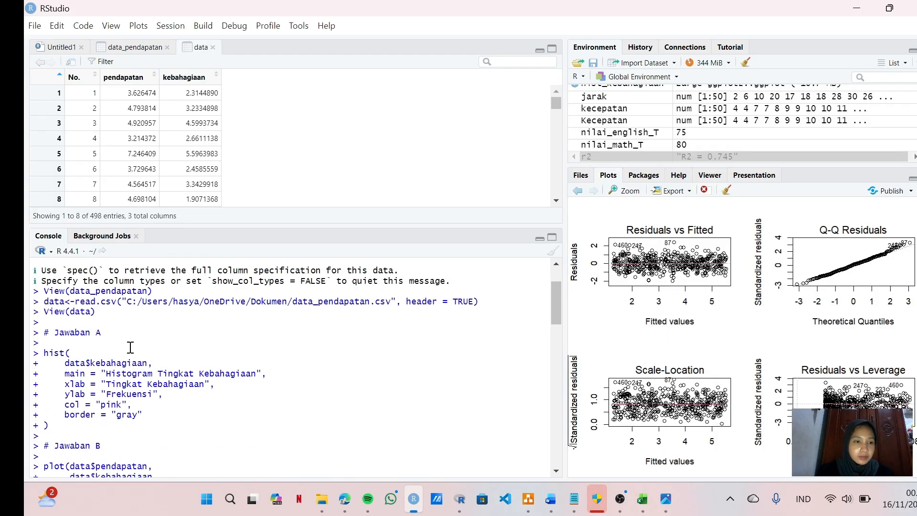
scroll(130, 347, "up", 1)
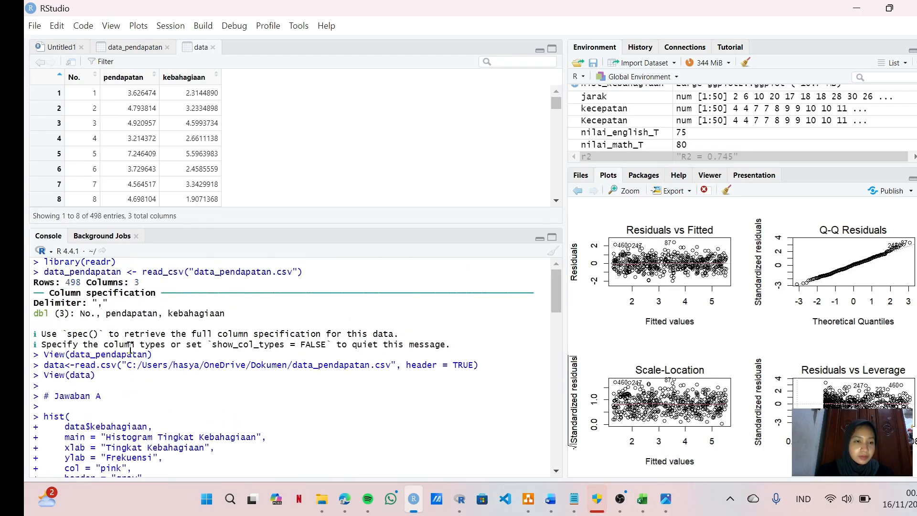
scroll(130, 348, "down", 15)
scroll(130, 347, "down", 6)
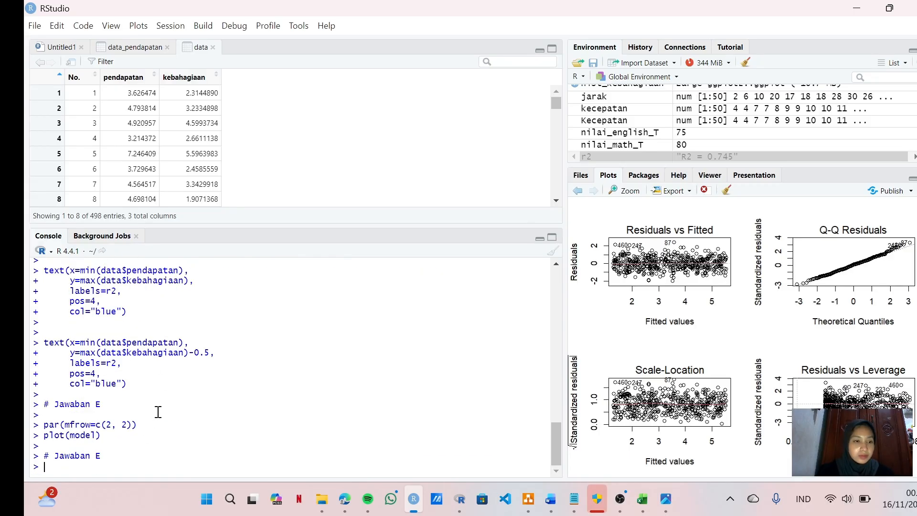
Step: Review the "# Jawaban D" scatter plot, regression line and text label commands together with the regression coefficients in the console
scroll(158, 410, "up", 3)
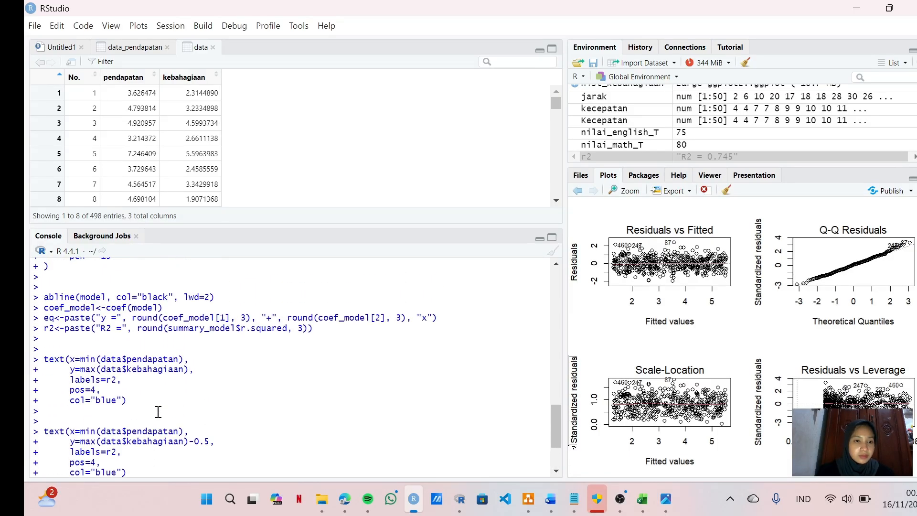
scroll(158, 412, "up", 4)
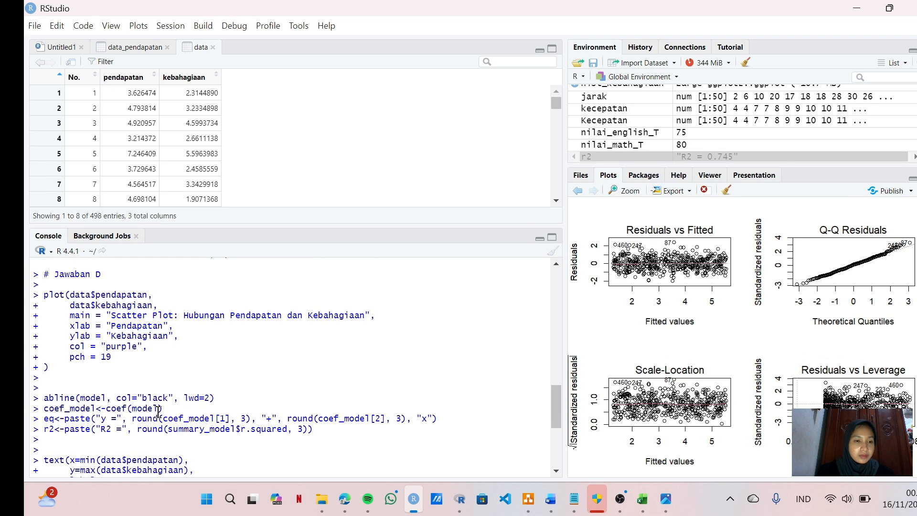
scroll(158, 409, "up", 1)
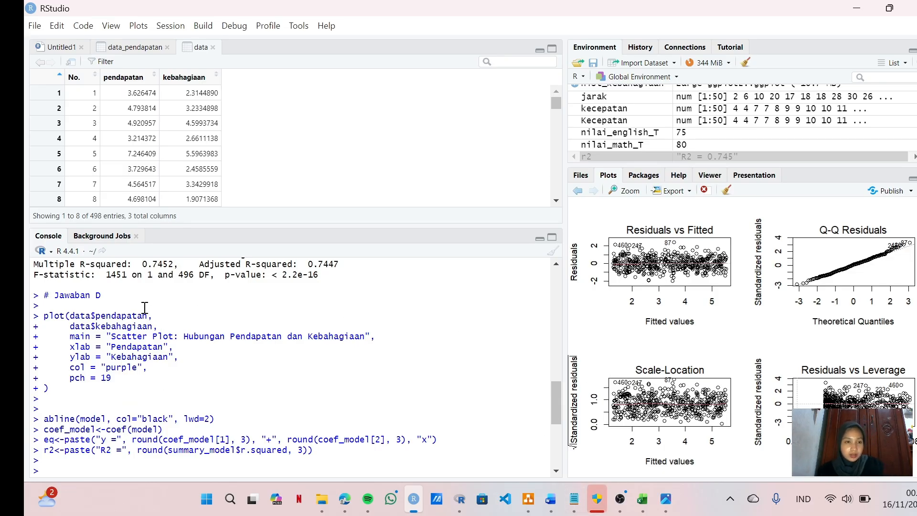
scroll(145, 309, "up", 4)
scroll(144, 308, "up", 2)
scroll(145, 308, "down", 3)
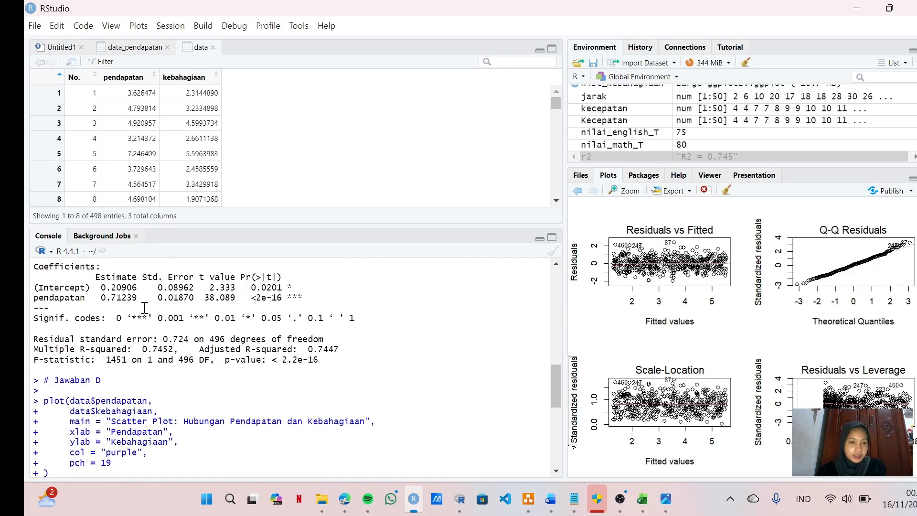
scroll(144, 308, "down", 7)
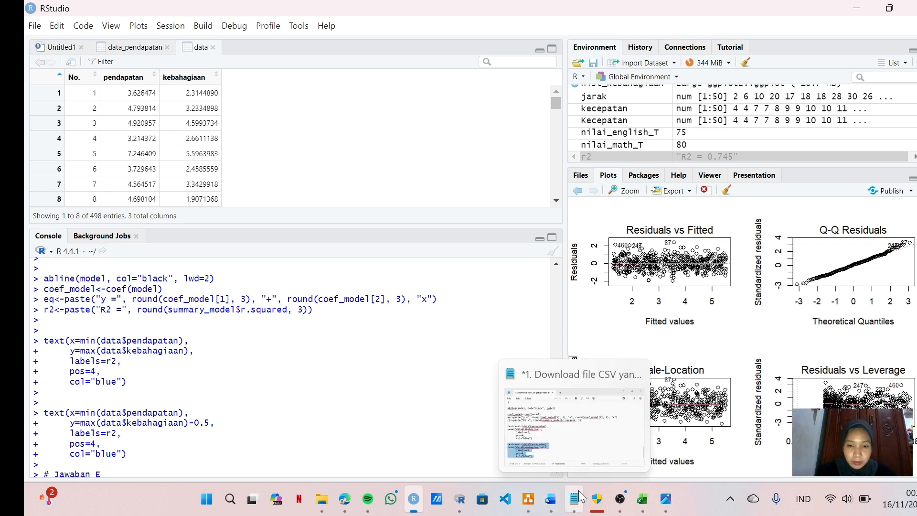
Step: Check the task list in the Word assignment, and return to RStudio to show the previous plot, the income and happiness scatter plot
left_click(552, 501)
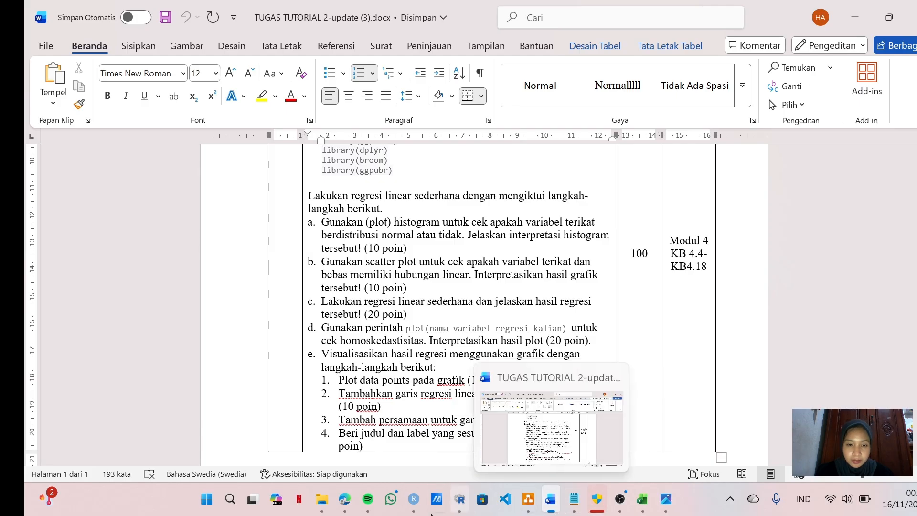
left_click(414, 498)
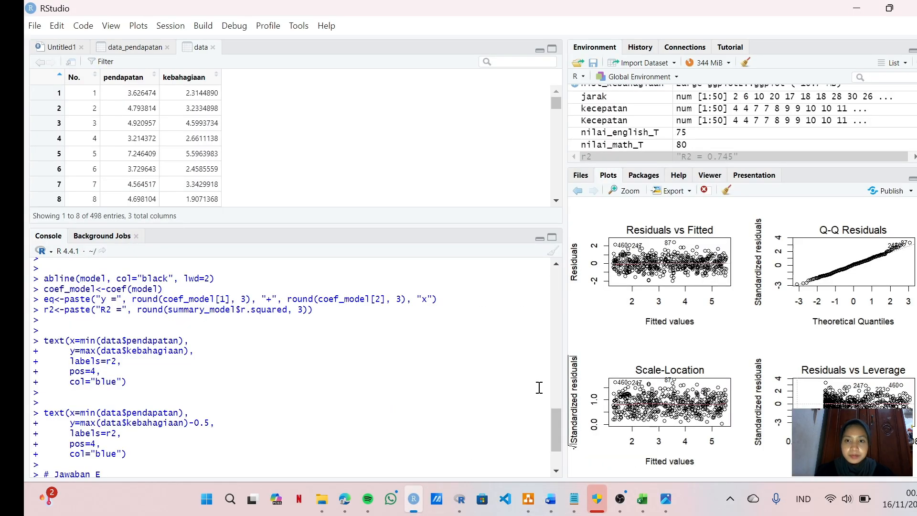
left_click(578, 191)
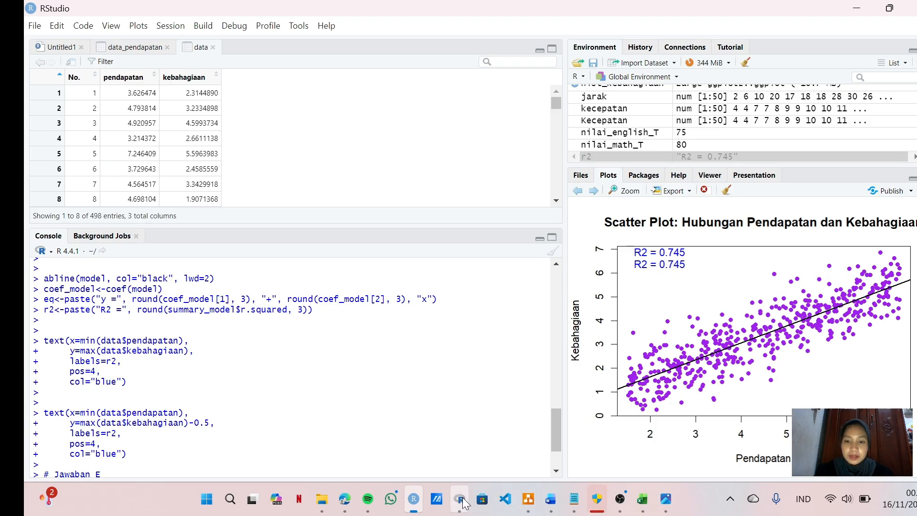
Step: Compare the task e requirements in the Word assignment with the scatter plot and console commands in RStudio
mouse_move(461, 508)
mouse_move(406, 444)
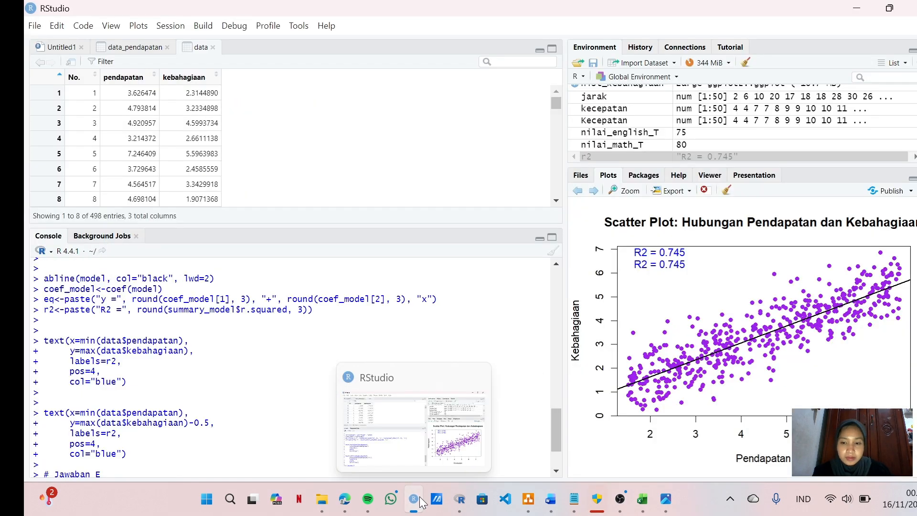
left_click(416, 499)
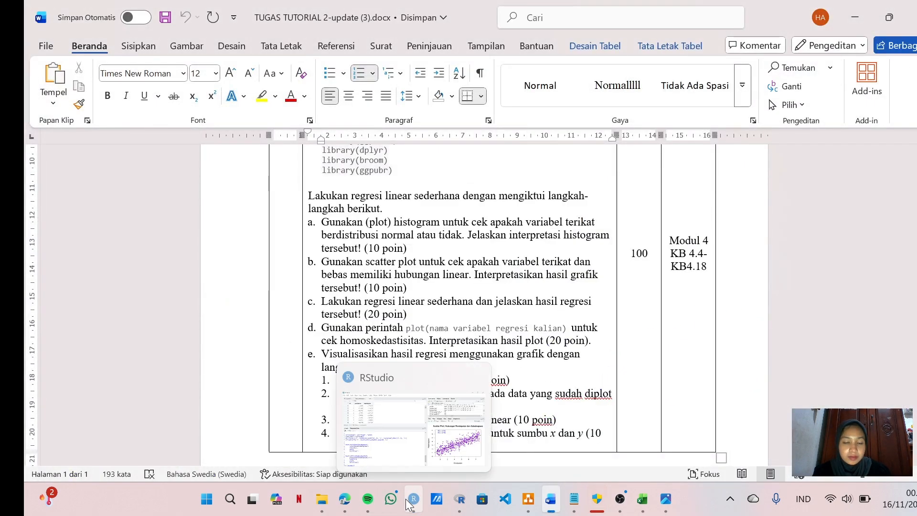
left_click(408, 501)
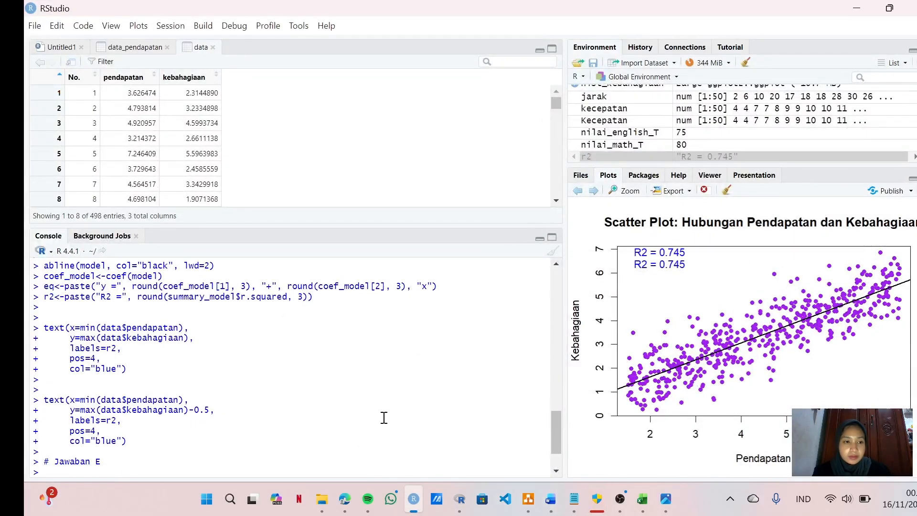
scroll(383, 418, "up", 1)
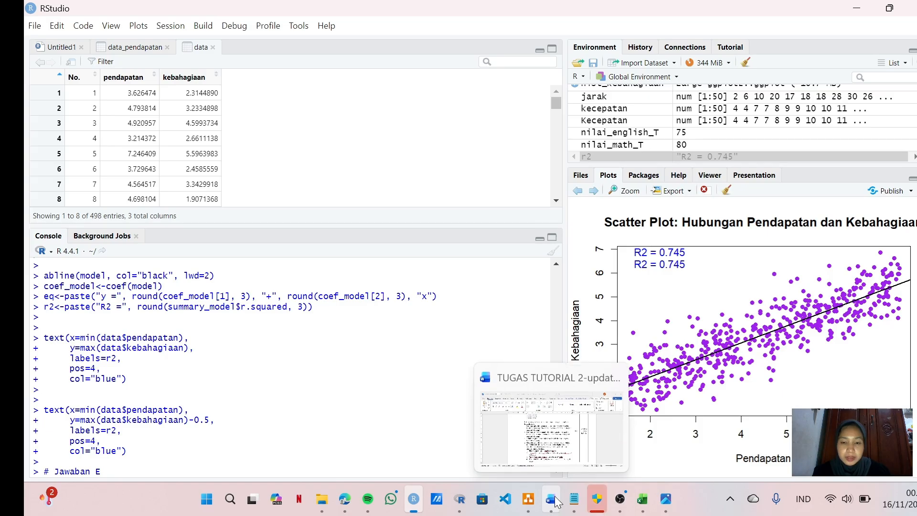
left_click(555, 500)
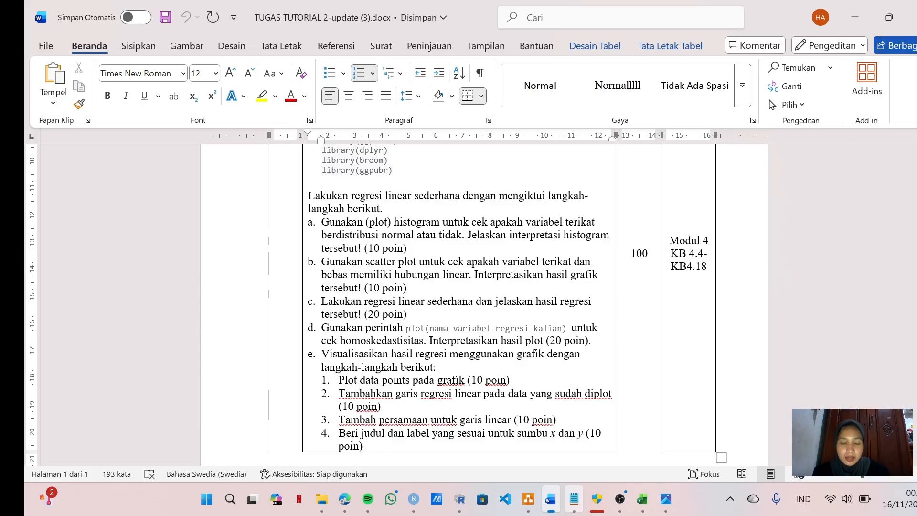
left_click(413, 506)
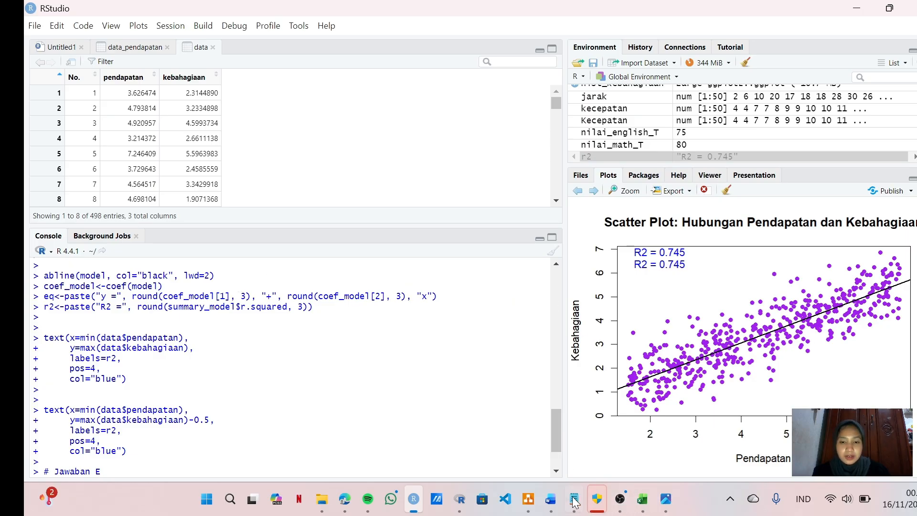
left_click(556, 501)
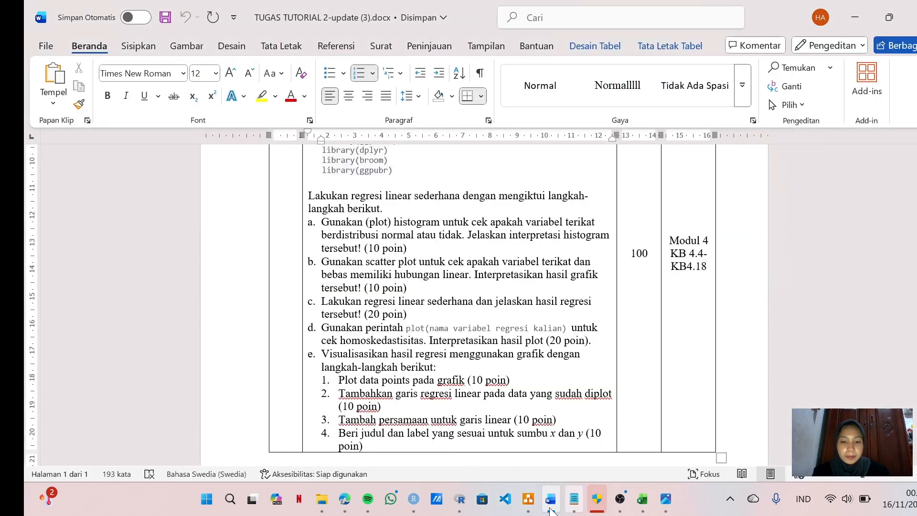
left_click(414, 500)
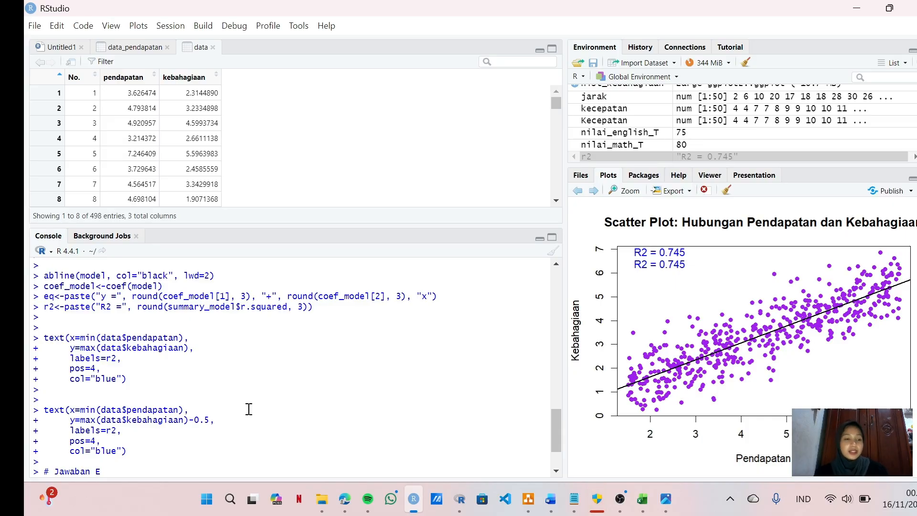
Step: Examine the console commands from the last "# Jawaban E" comment back to the regression summary above "# Jawaban D"
scroll(167, 361, "down", 2)
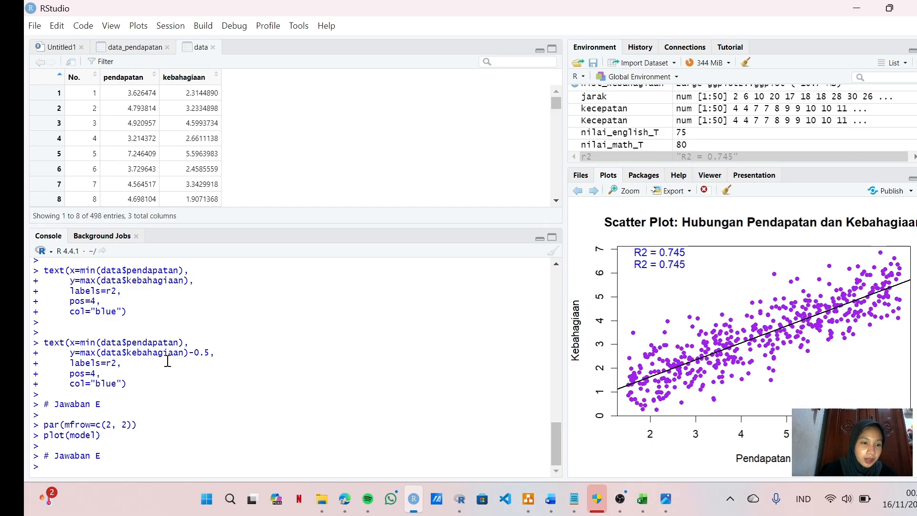
scroll(167, 361, "up", 2)
scroll(167, 360, "down", 2)
scroll(167, 362, "up", 6)
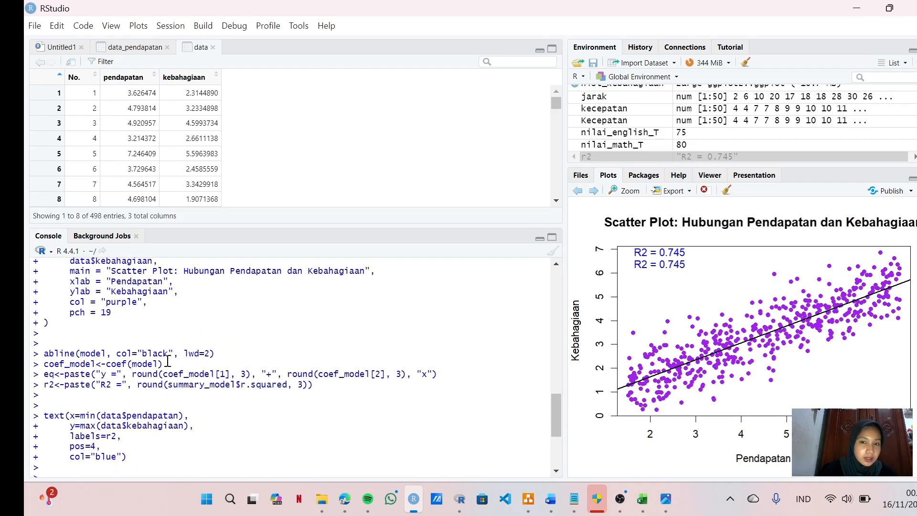
scroll(168, 362, "up", 1)
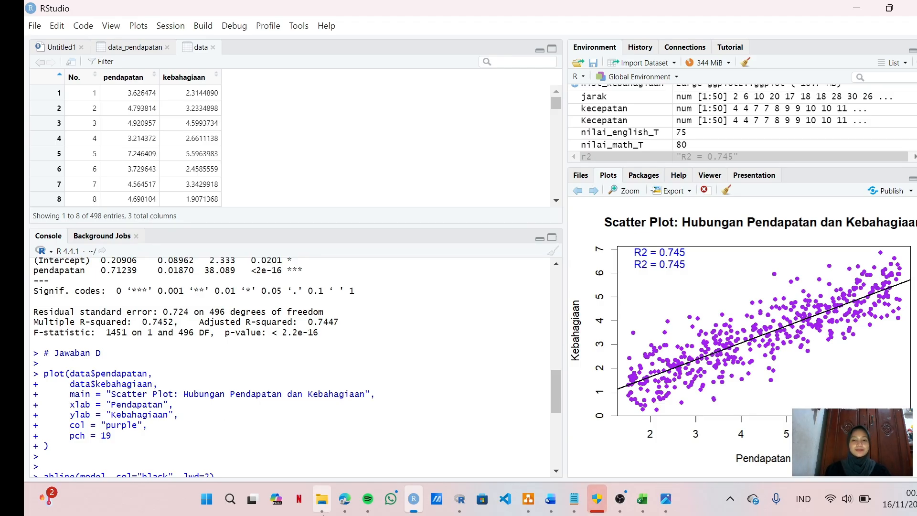
mouse_move(323, 513)
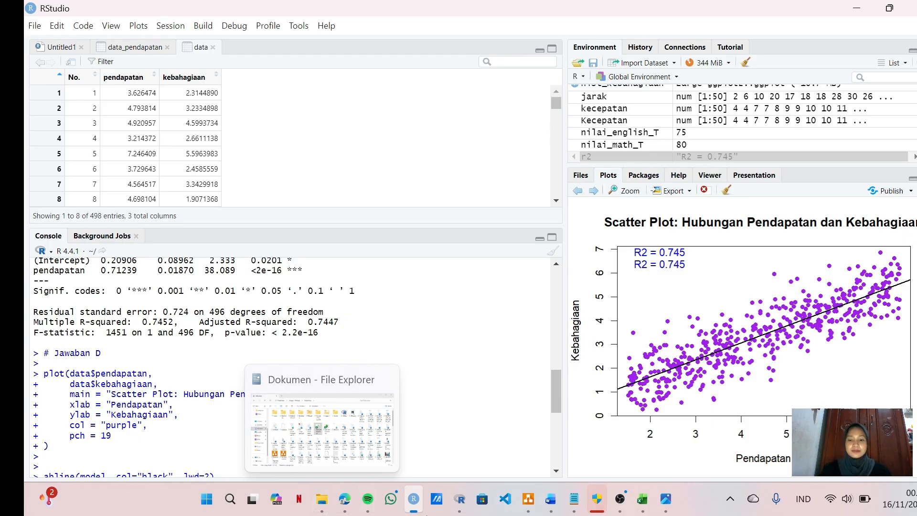
left_click(621, 499)
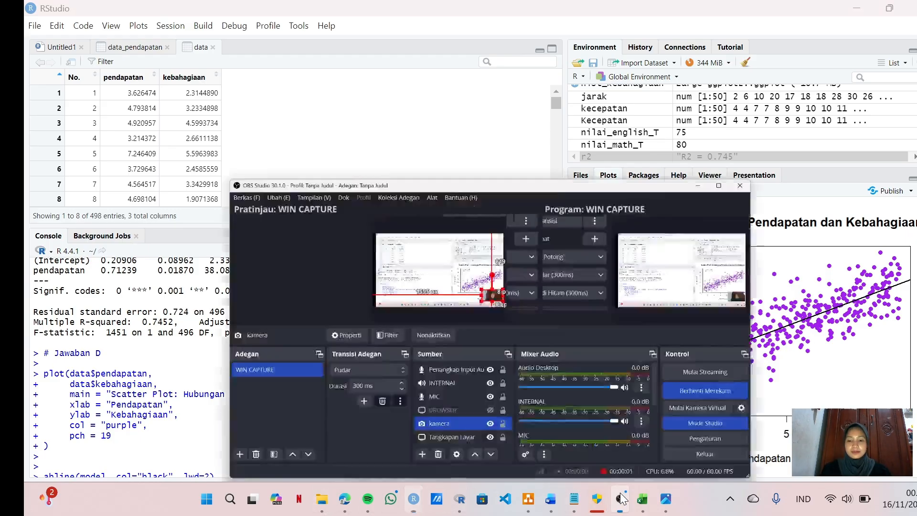
left_click(777, 338)
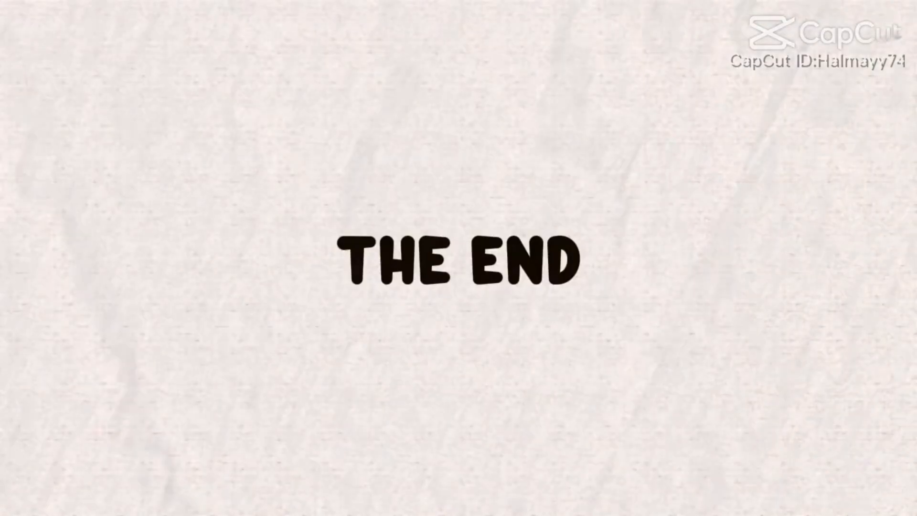